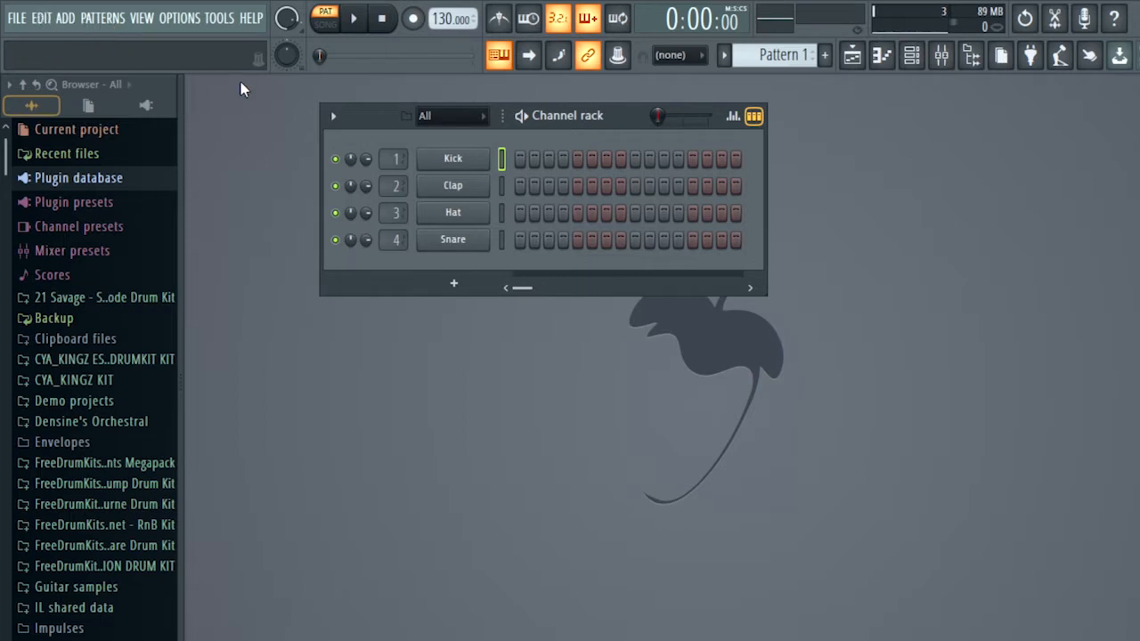
Look through the available file, edit, add, tools and options commands, including the import choices and plugin list
left_click(18, 25)
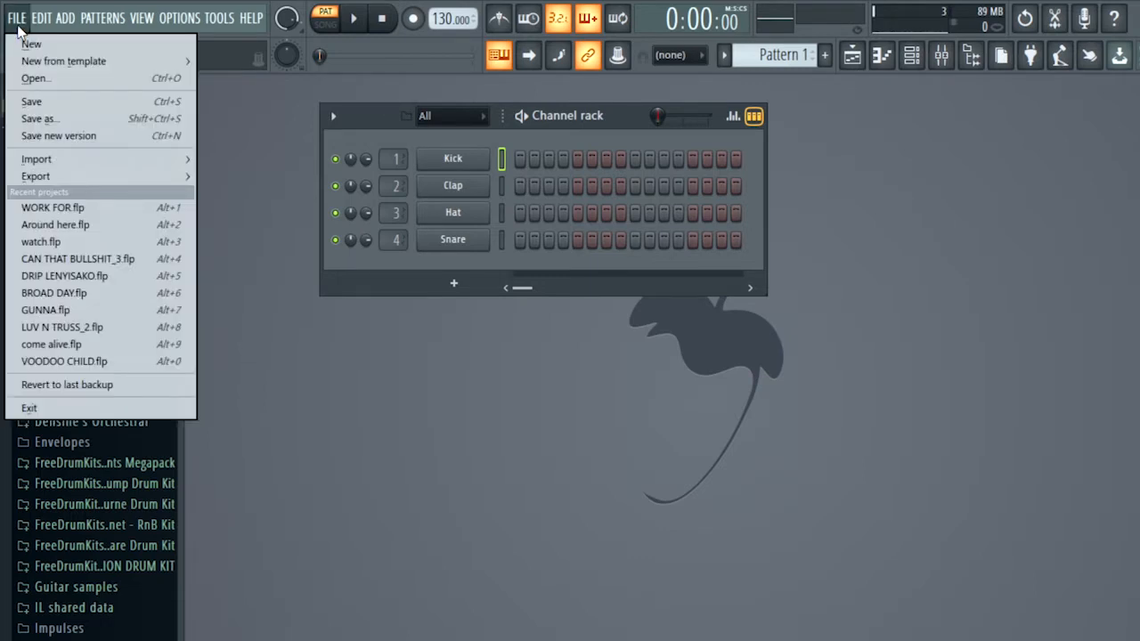
left_click(16, 21)
left_click(13, 18)
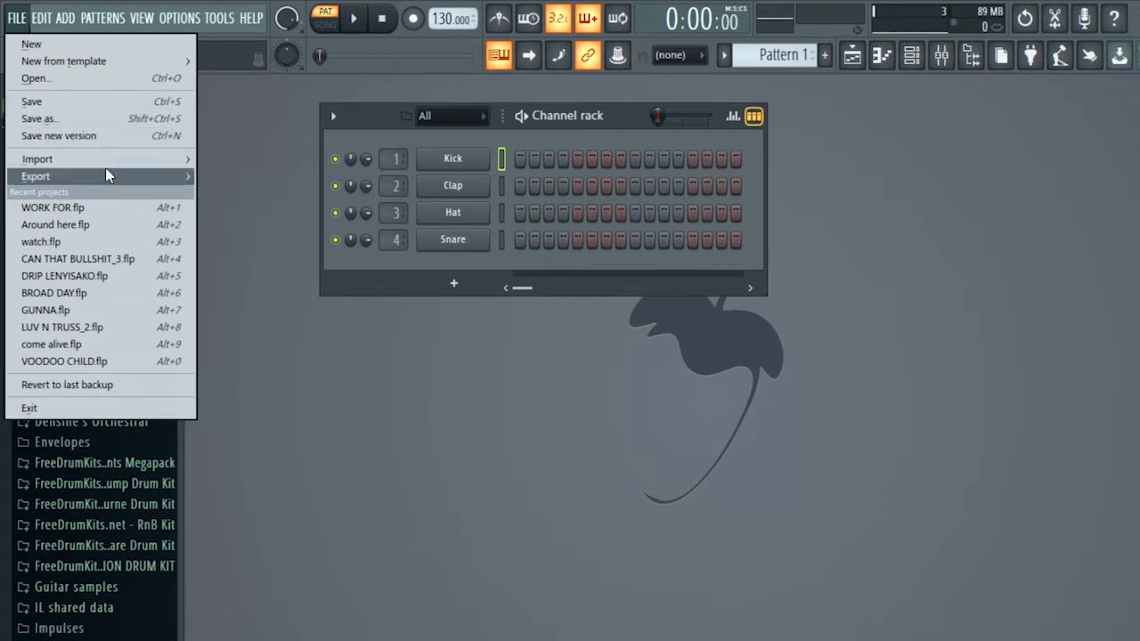
mouse_move(98, 164)
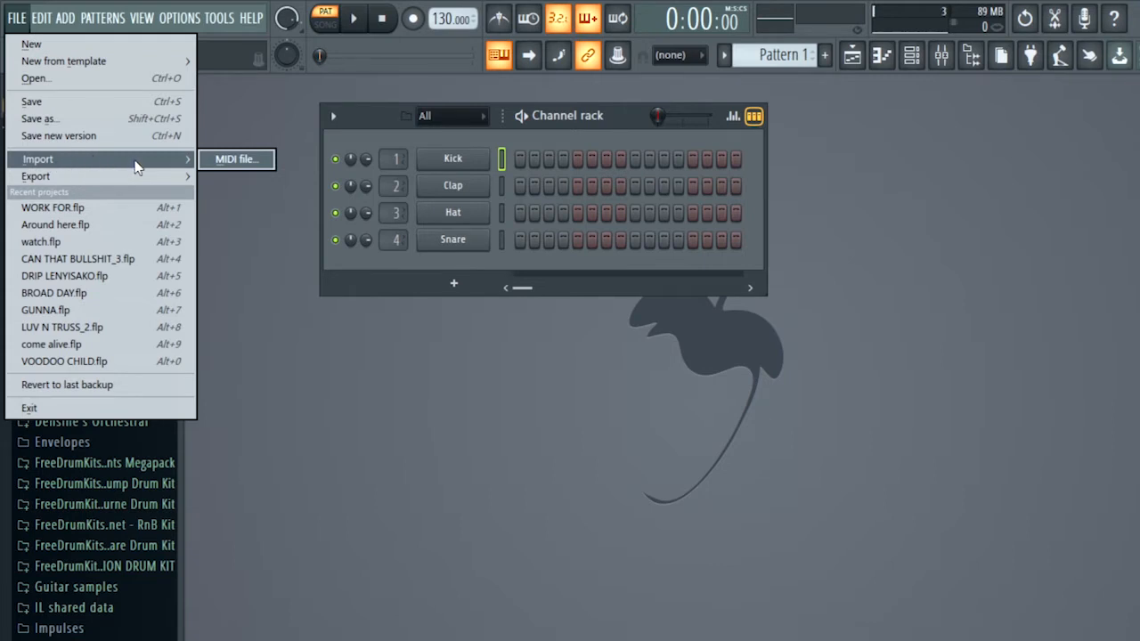
mouse_move(129, 179)
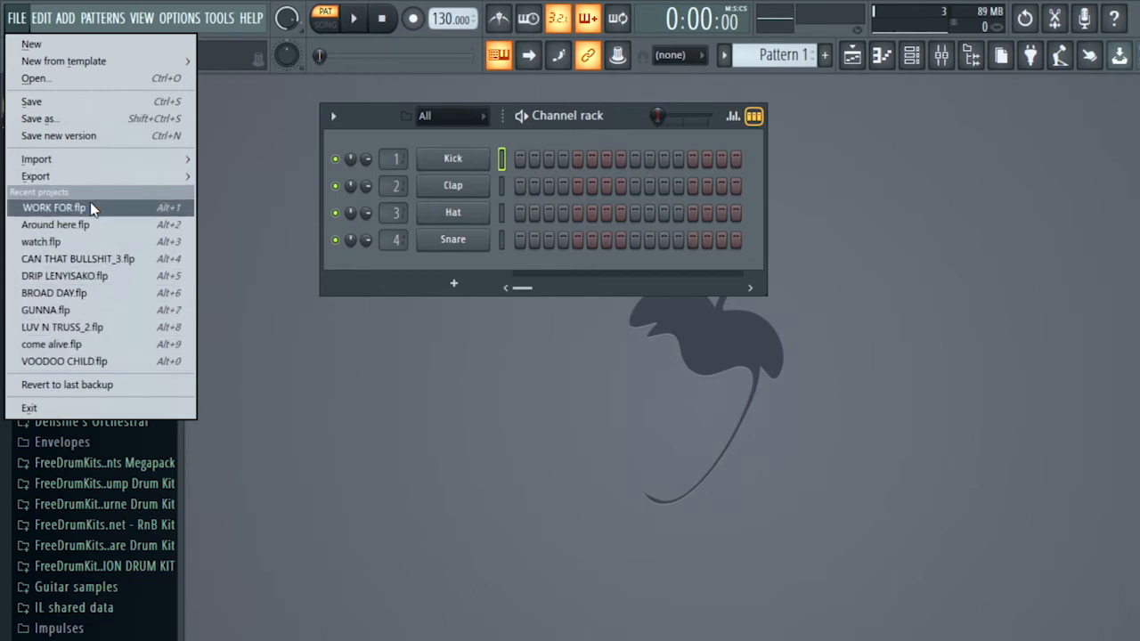
left_click(15, 22)
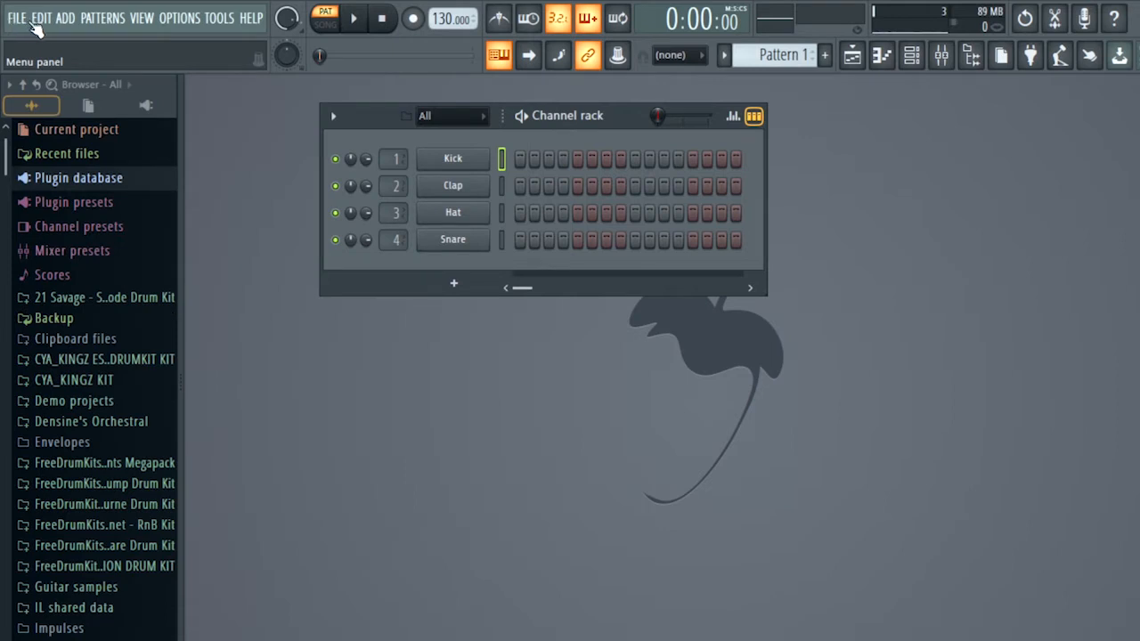
left_click(39, 22)
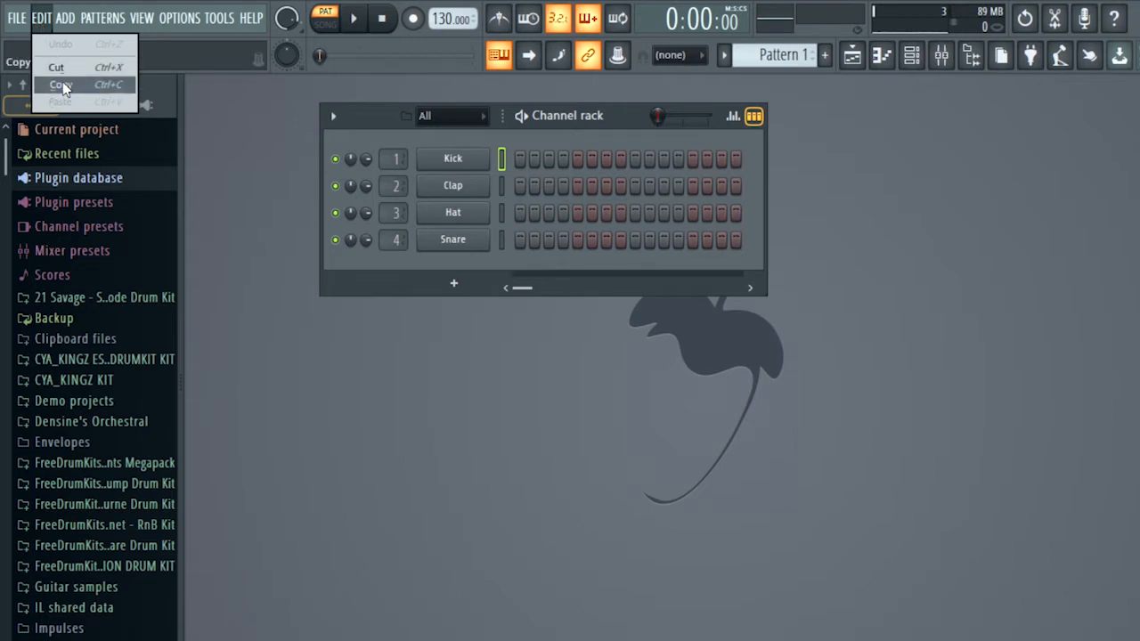
mouse_move(219, 18)
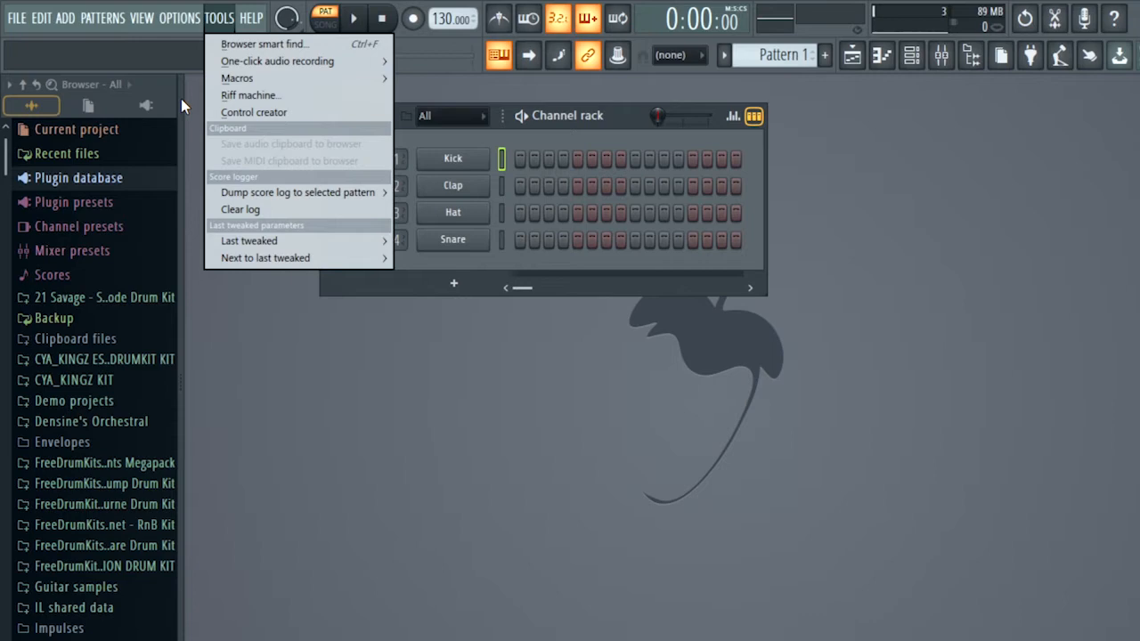
left_click(39, 24)
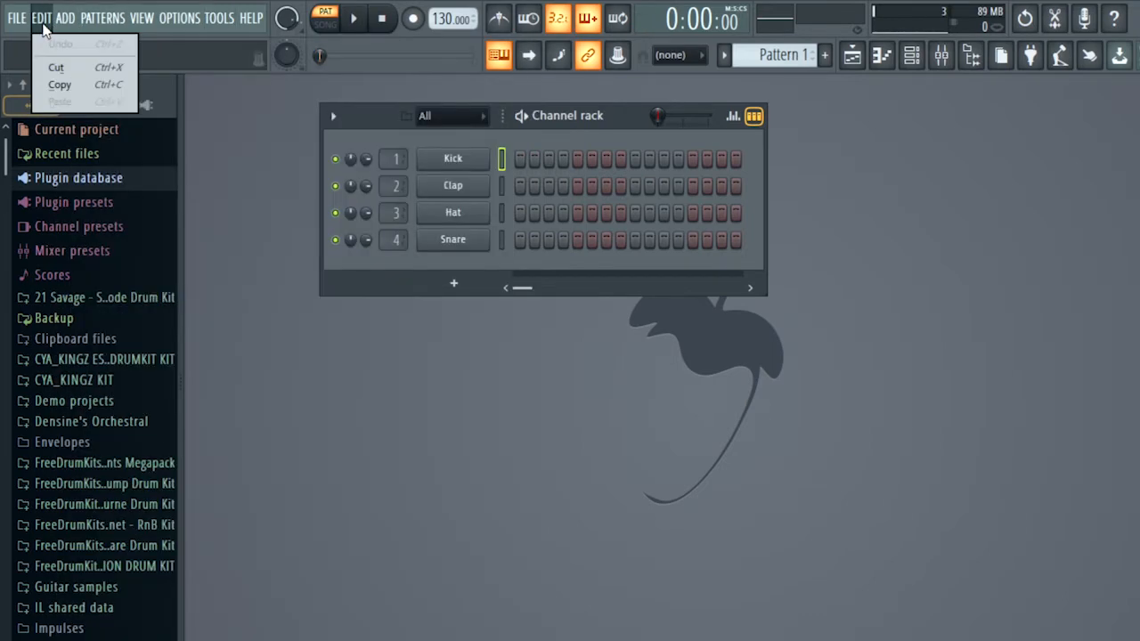
mouse_move(65, 24)
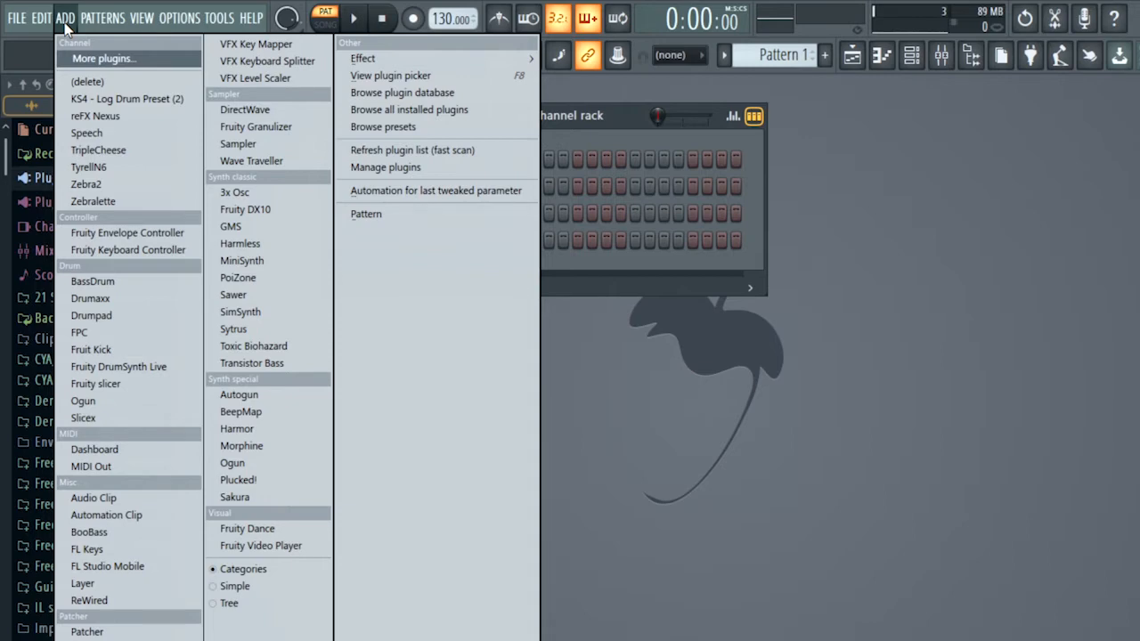
mouse_move(179, 18)
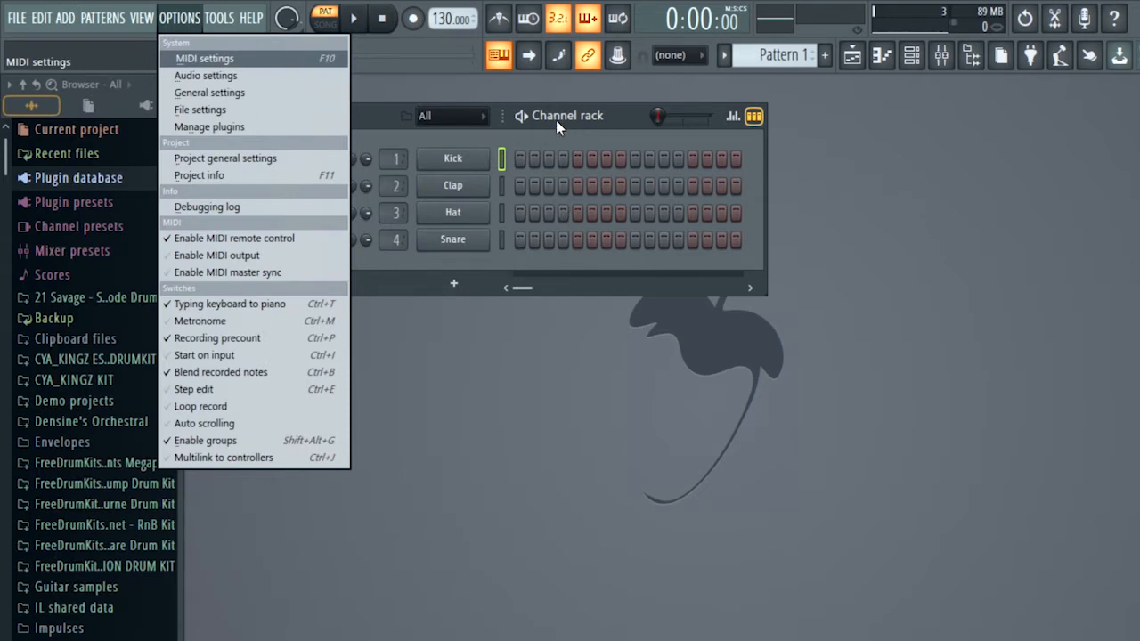
left_click(429, 188)
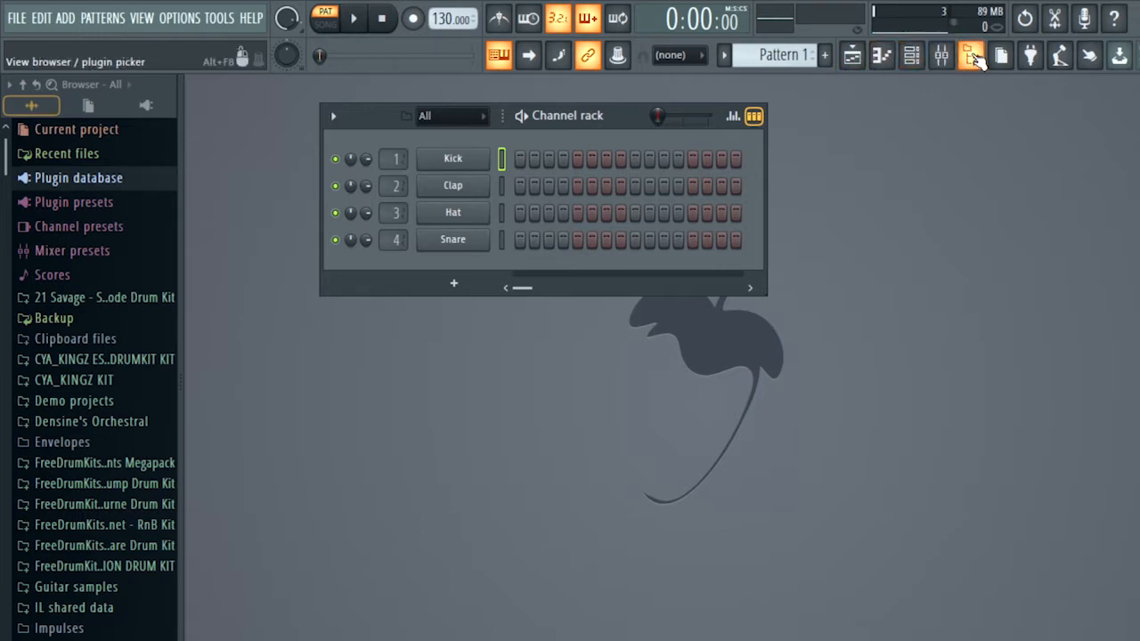
Hide the channel rack and bring it back into view
left_click(911, 56)
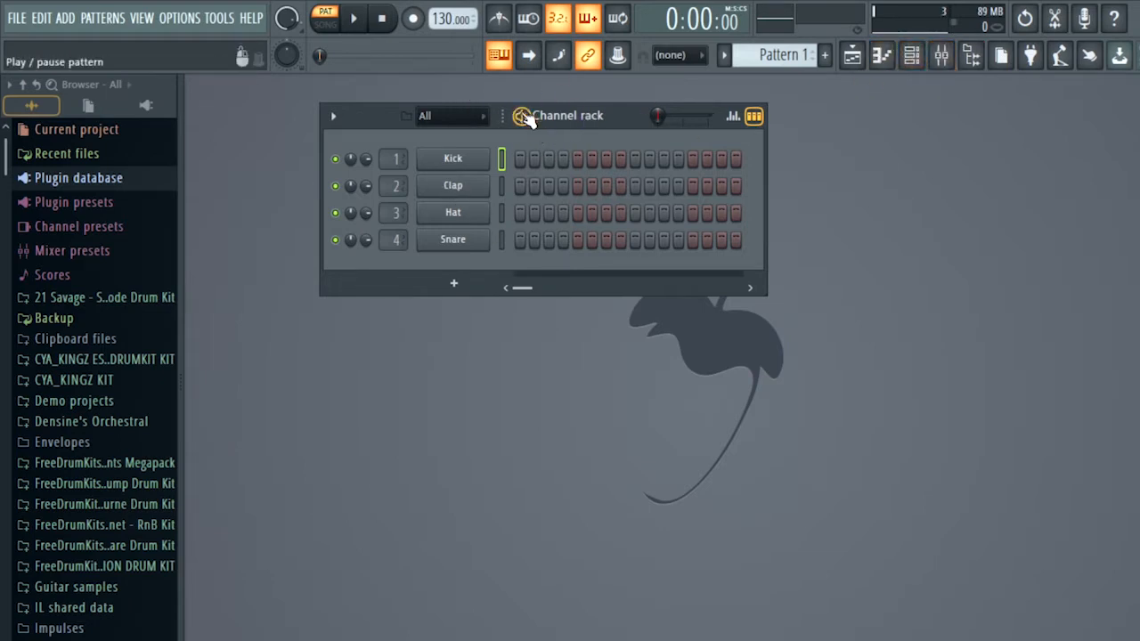
left_click(912, 57)
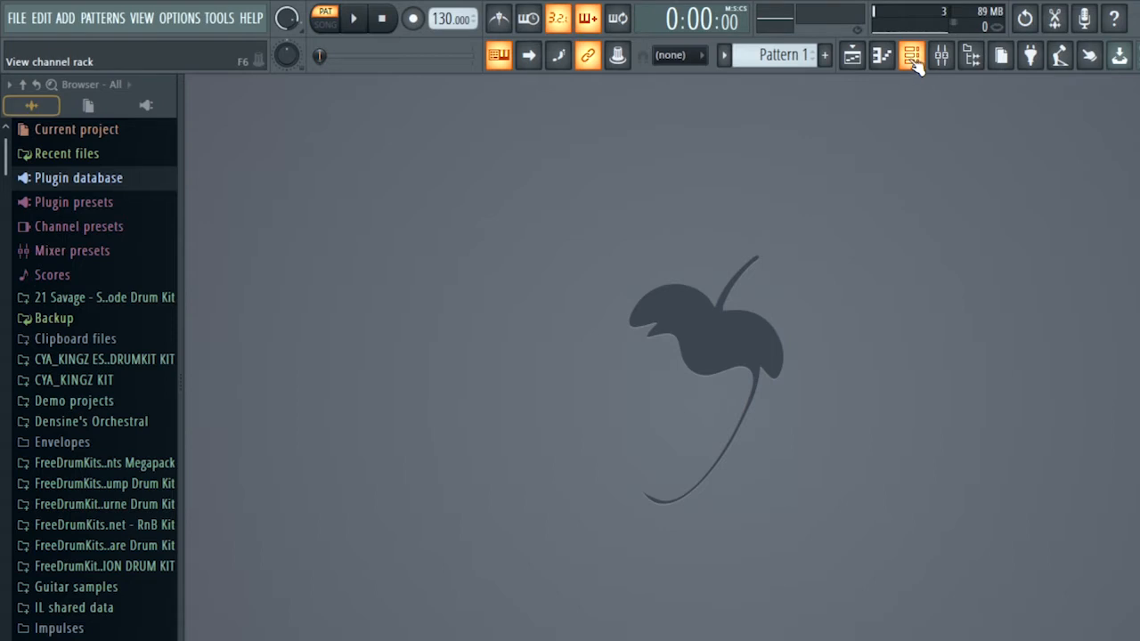
left_click(913, 64)
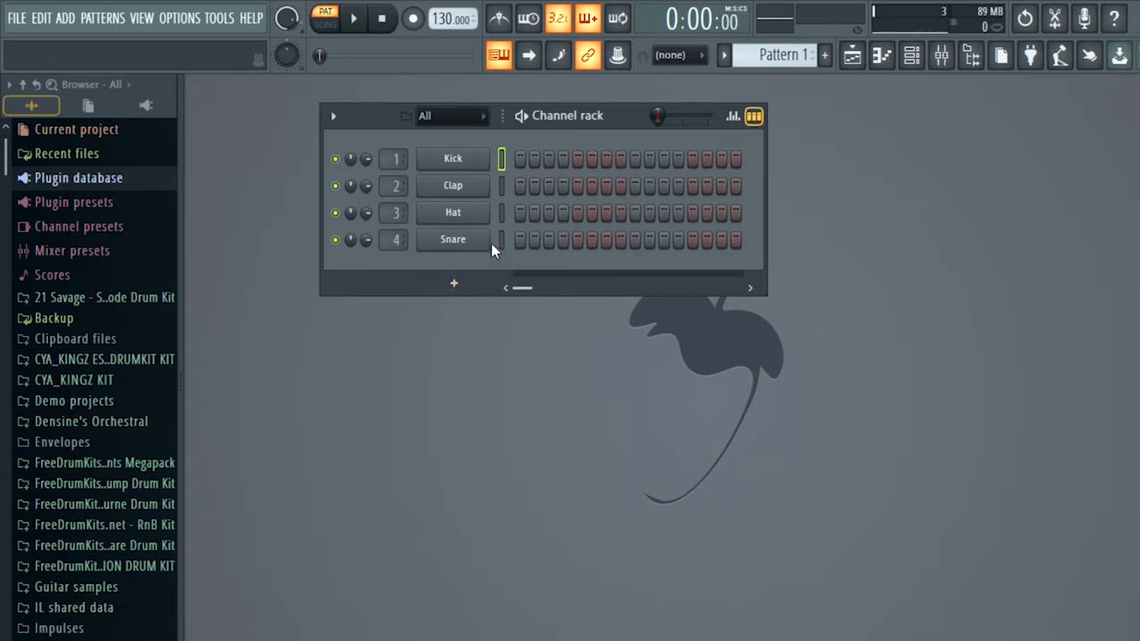
Add an FL Keys channel to the channel rack and reopen its instrument window
left_click(459, 283)
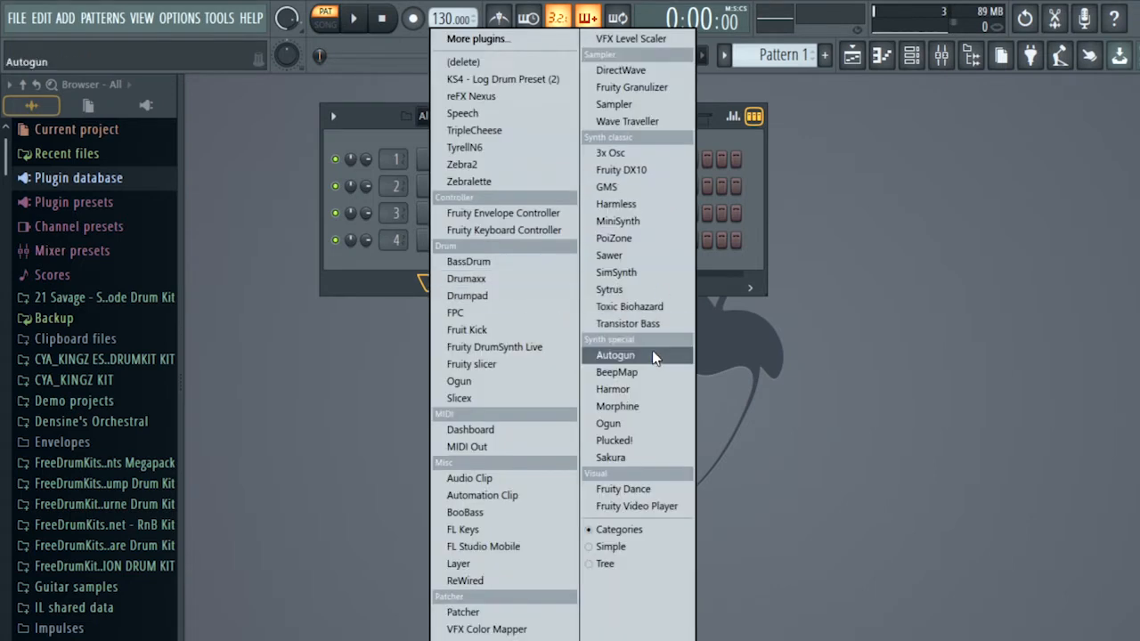
left_click(474, 527)
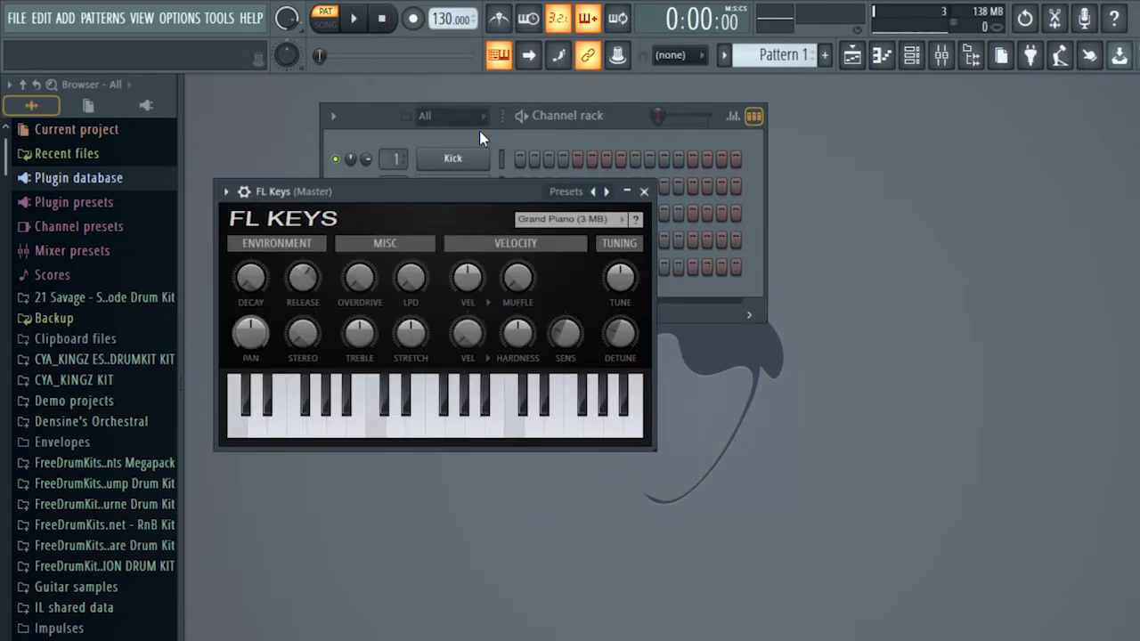
left_click(535, 133)
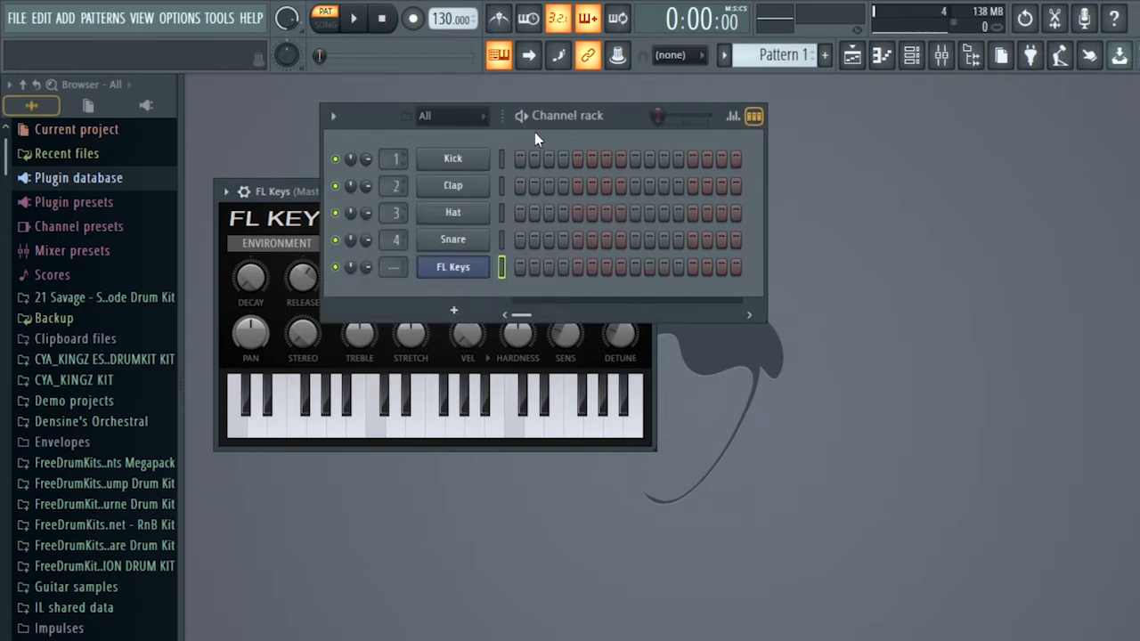
left_click(465, 271)
left_click(465, 271)
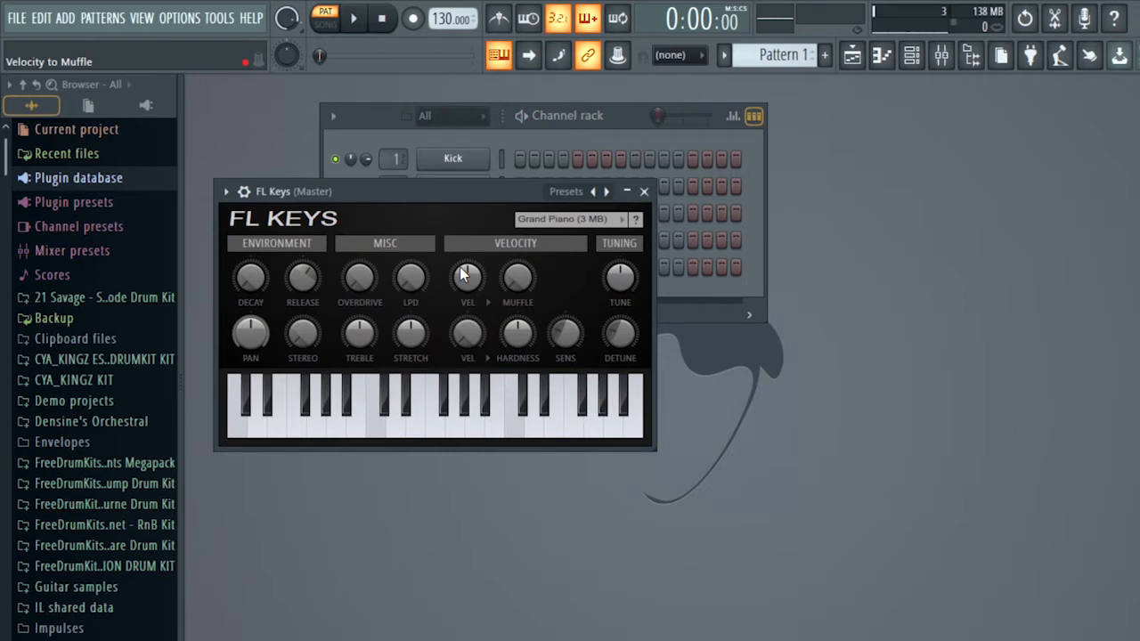
Play a run of test notes on the FL Keys grand piano and close its window
key("h")
key("t")
key("y")
key("r")
key("d")
key("s")
key("r")
key("y")
key("u")
key("i")
key("y")
key("t")
key("t")
key("u")
key("i")
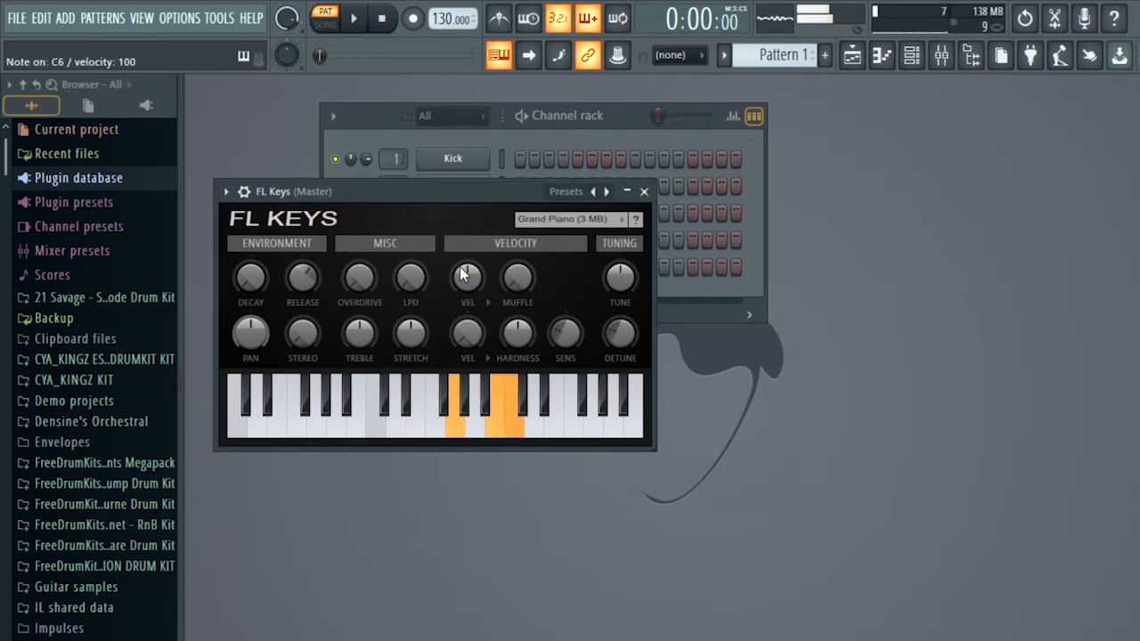
key("e")
key("y")
key("t")
key("w")
key("r")
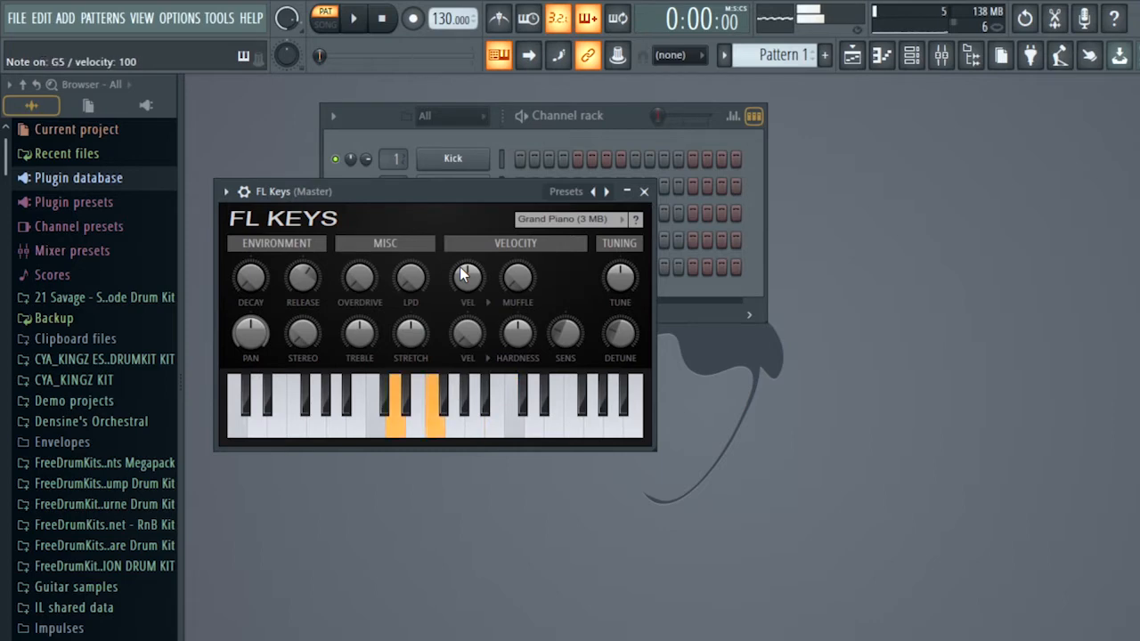
key("u")
key("i")
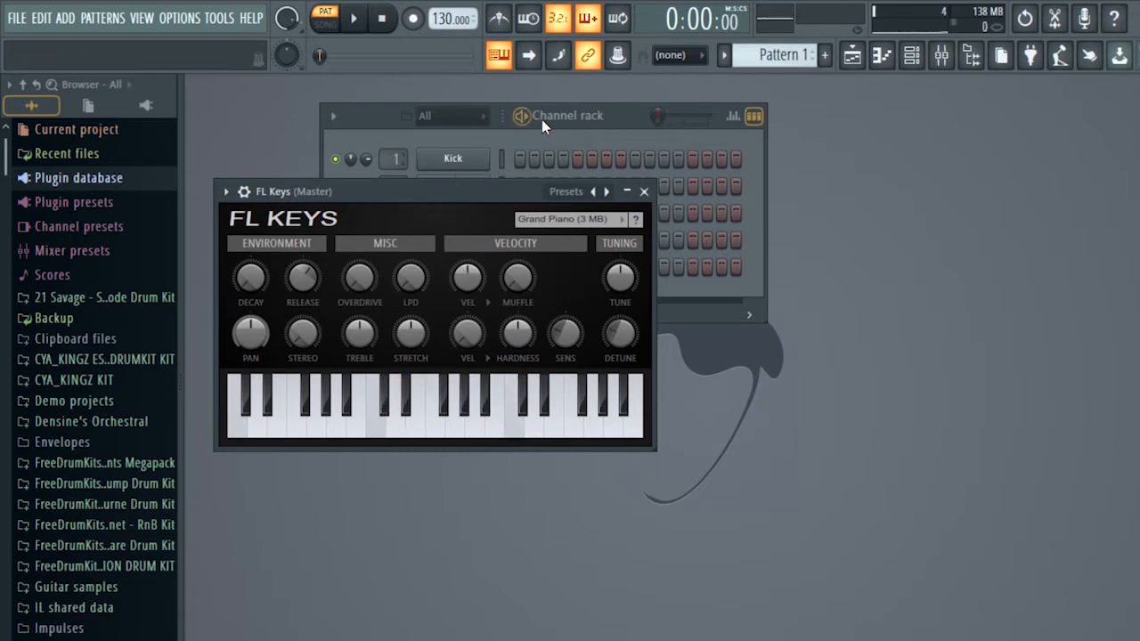
left_click(581, 128)
left_click(459, 267)
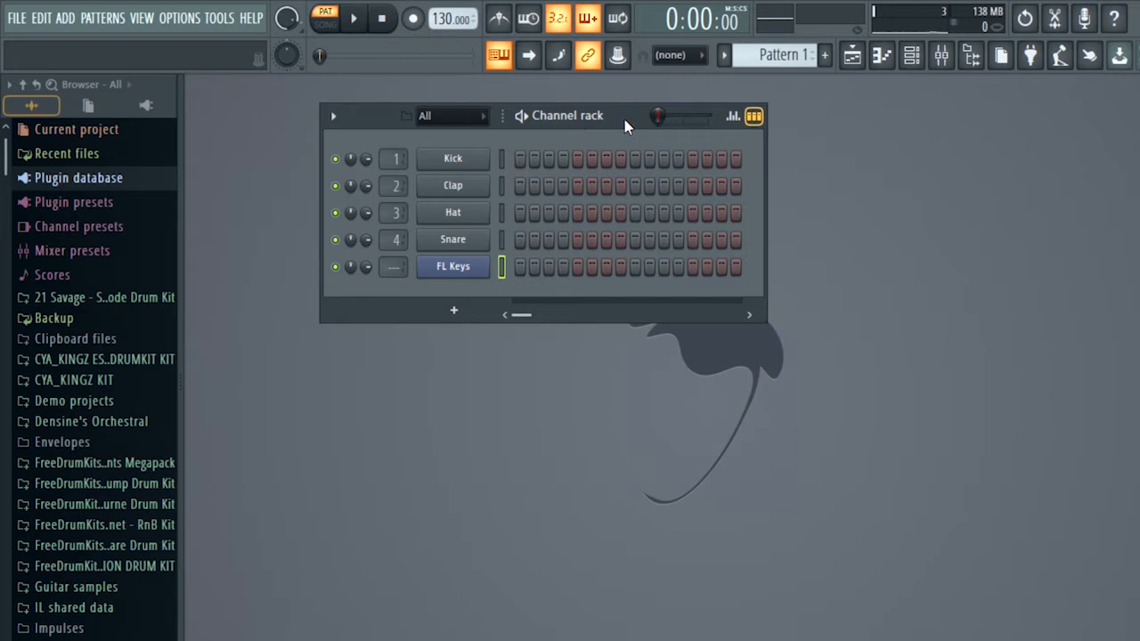
Examine the channel options of the Kick and FL Keys channels, including the plugins available for insertion
right_click(473, 158)
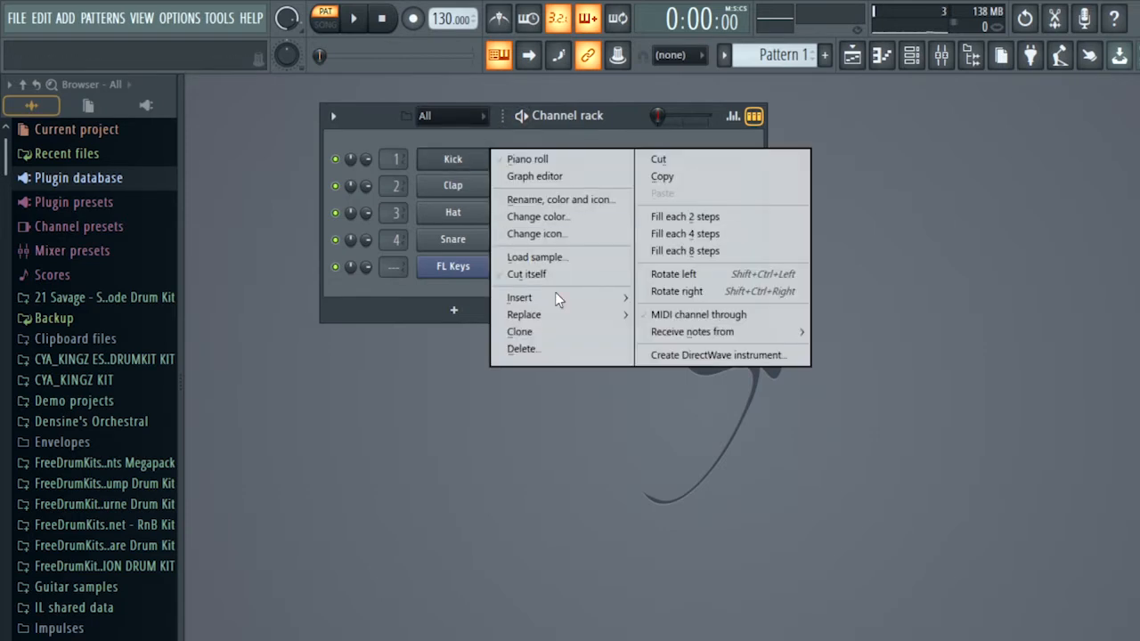
mouse_move(547, 301)
left_click(548, 136)
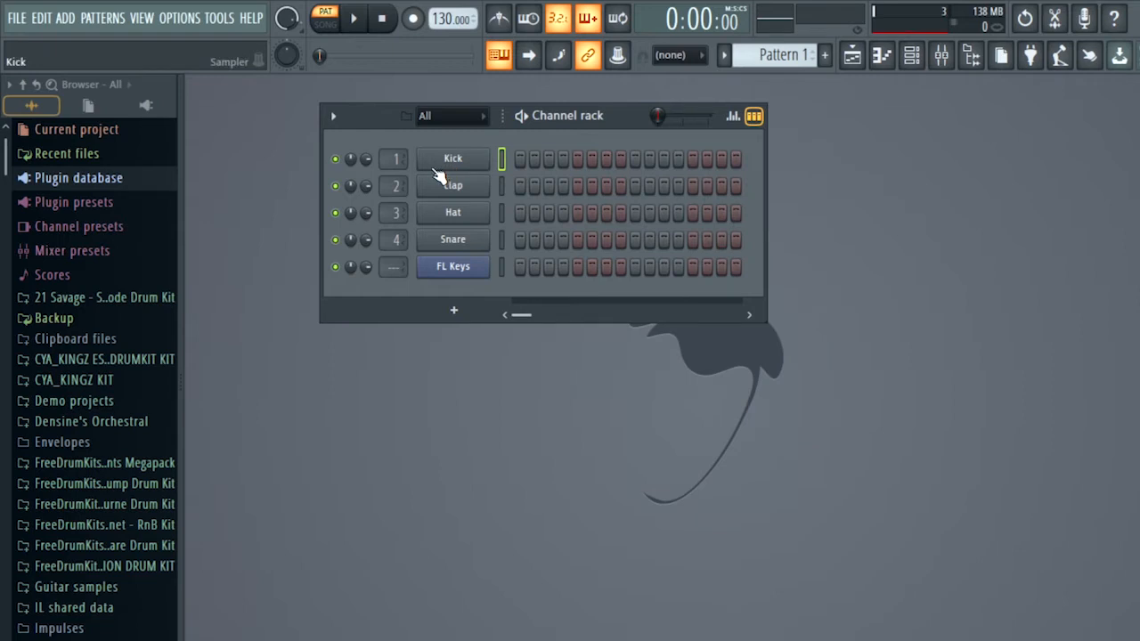
right_click(460, 158)
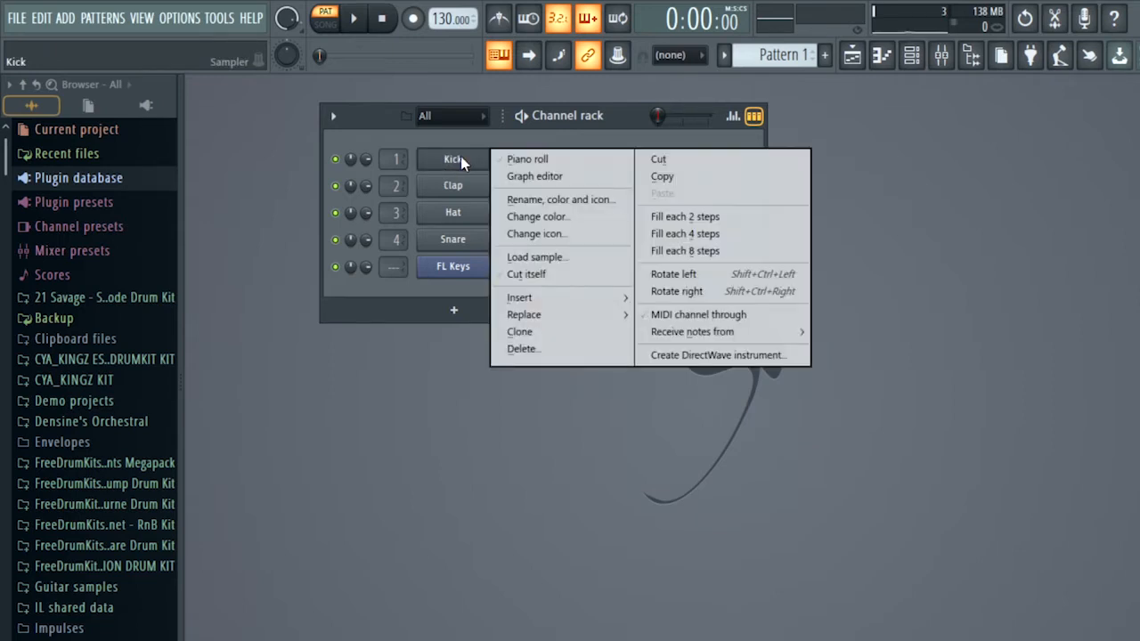
right_click(447, 267)
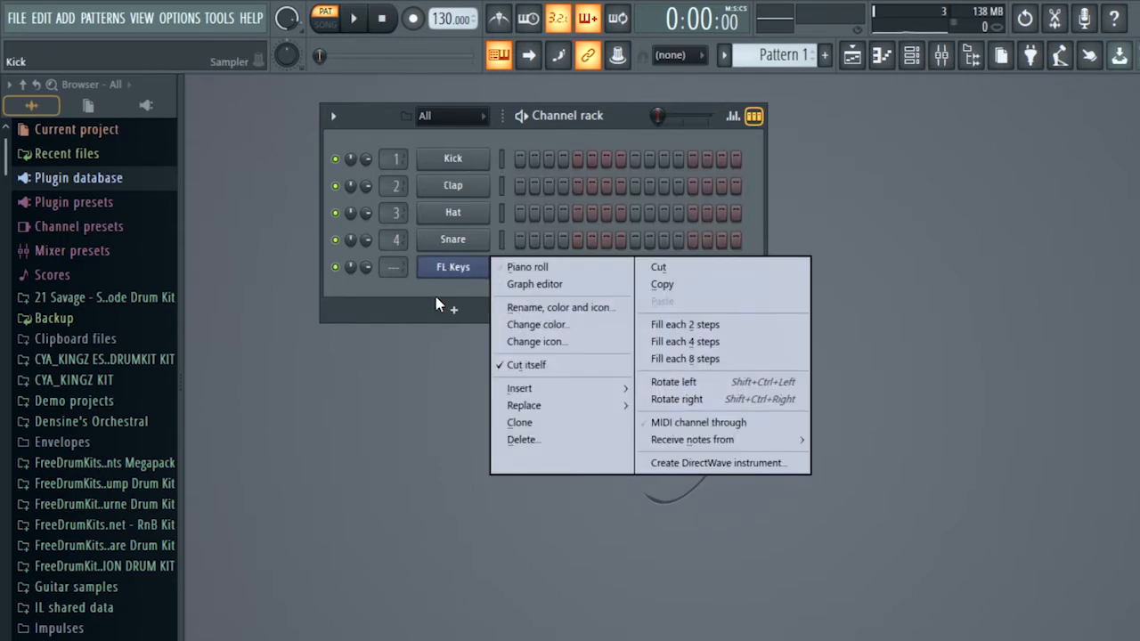
left_click(448, 303)
right_click(472, 272)
mouse_move(561, 381)
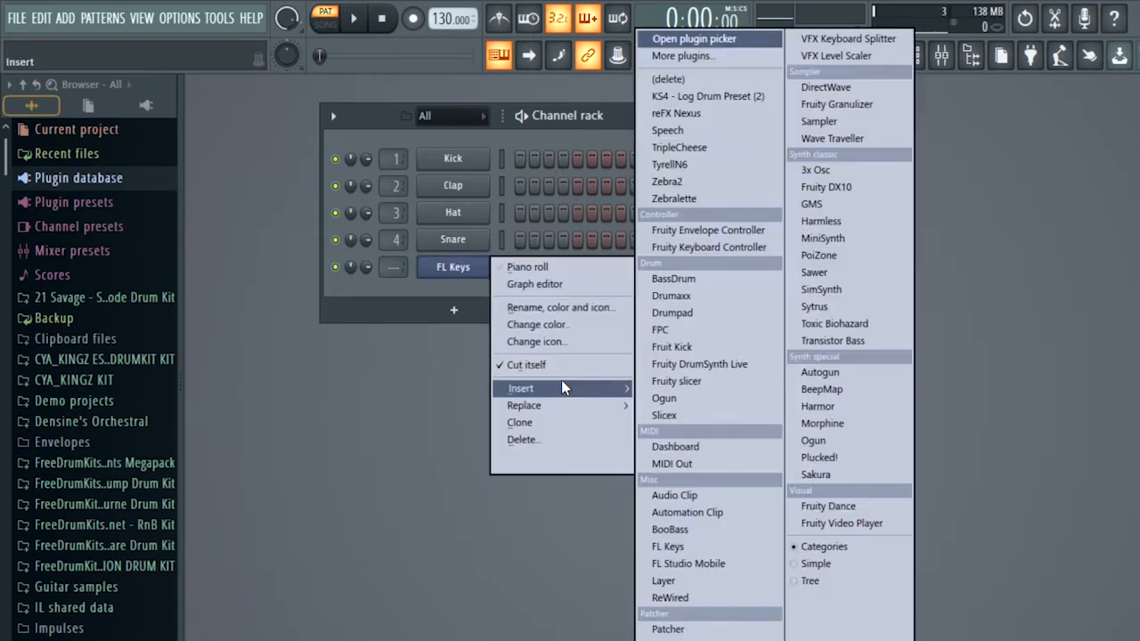
left_click(456, 281)
Replace the FL Keys channel with the GMS synth and close its instrument window
right_click(457, 283)
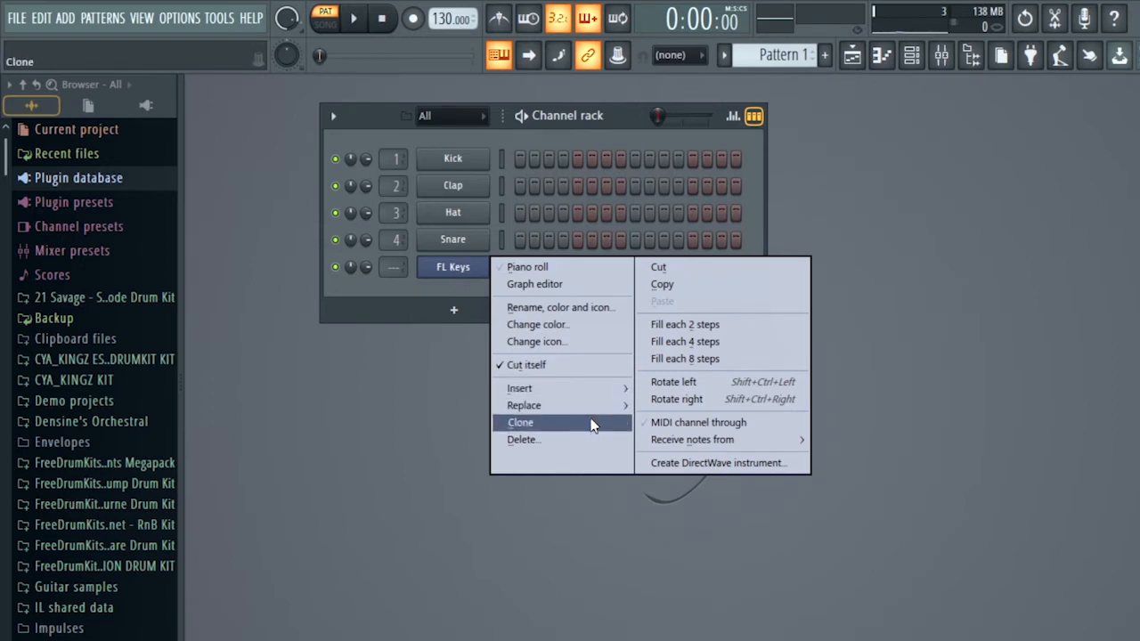
mouse_move(599, 415)
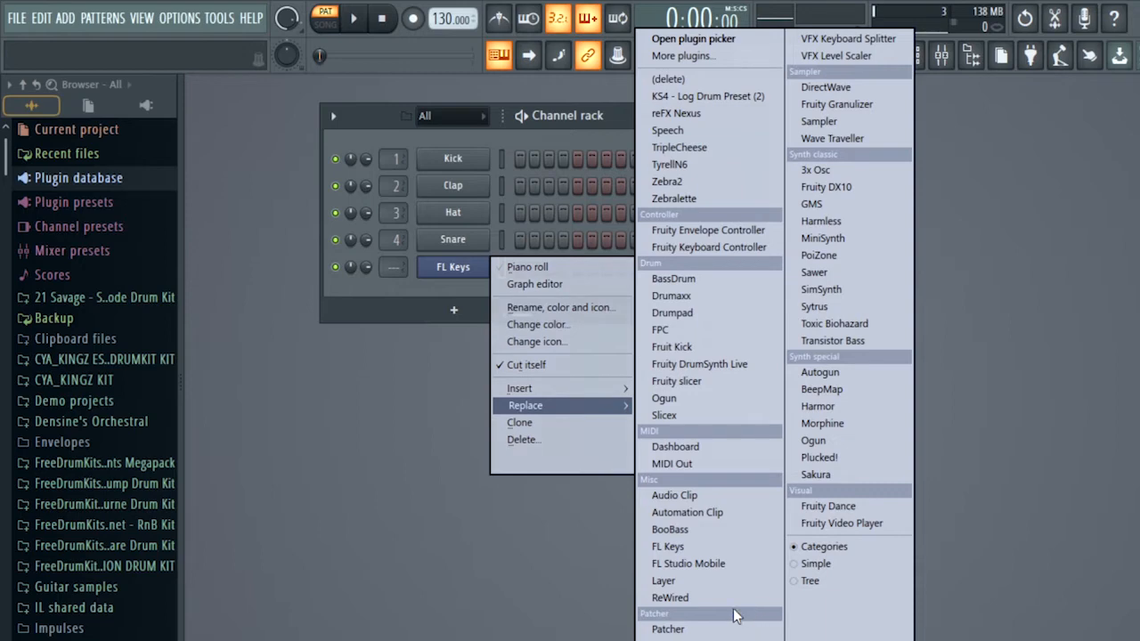
left_click(808, 205)
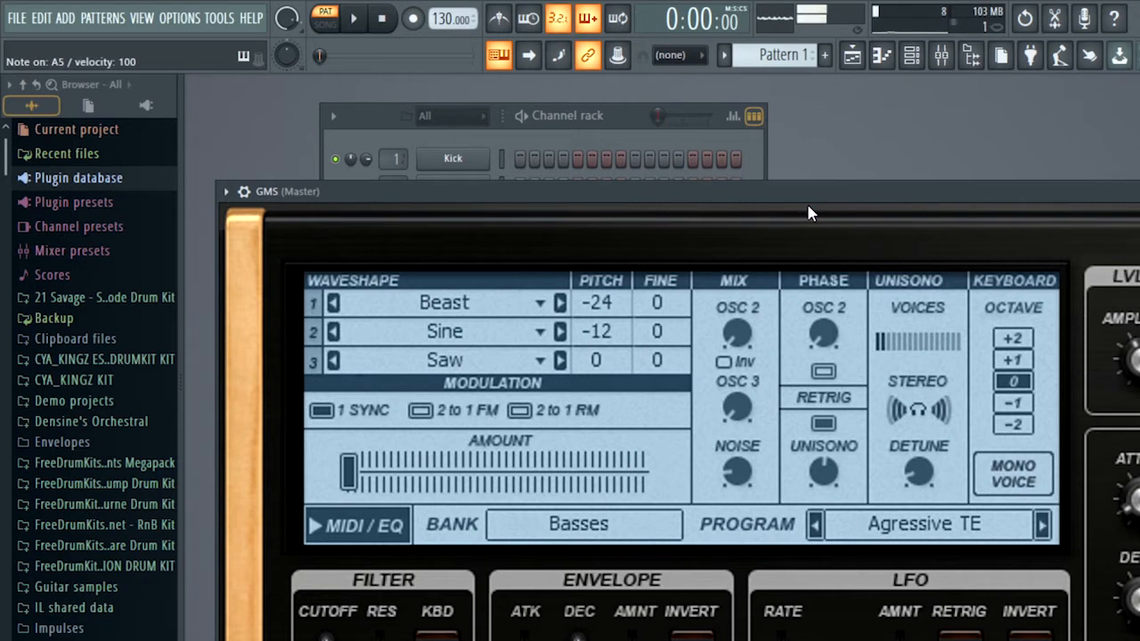
left_click(556, 131)
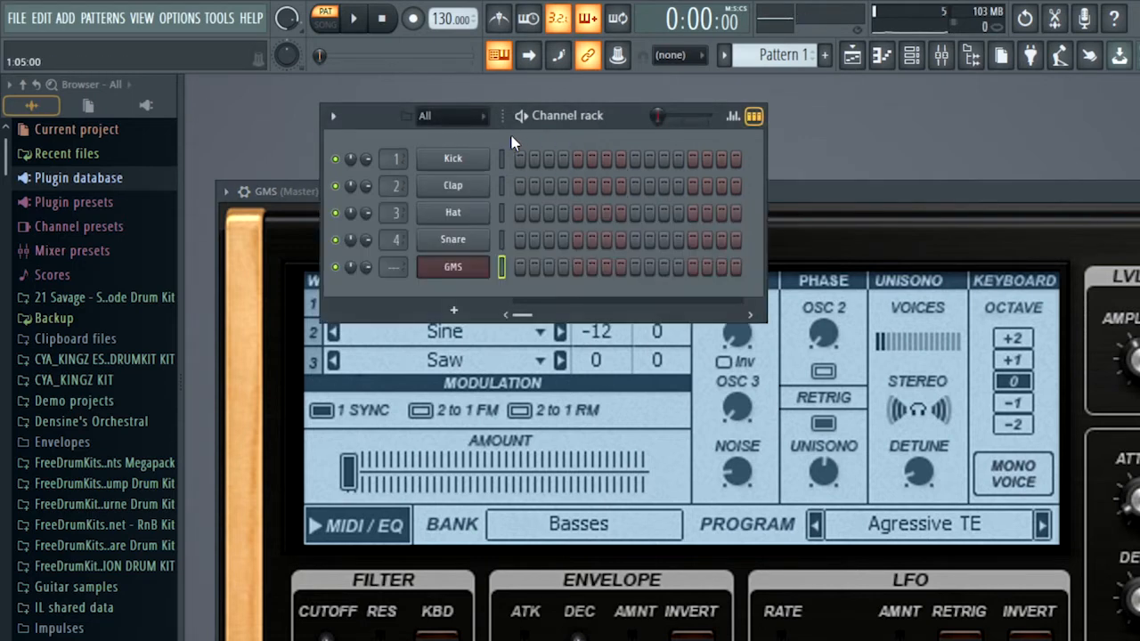
left_click(451, 276)
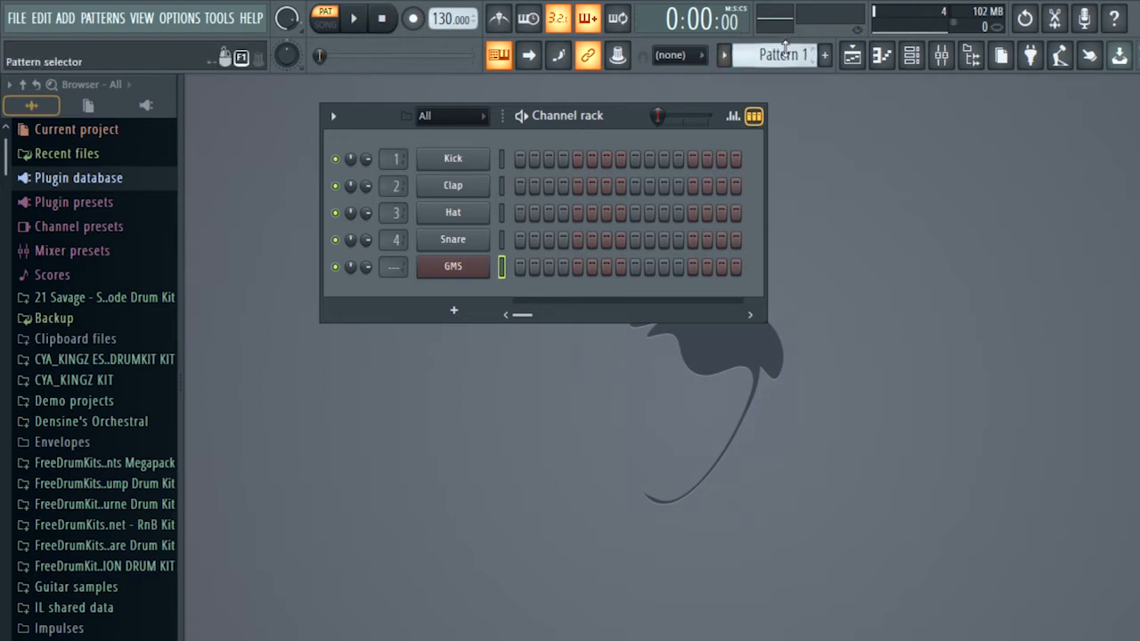
Place a kick on step 1 of Pattern 1 and try out a snare hit on step 5
left_click(518, 160)
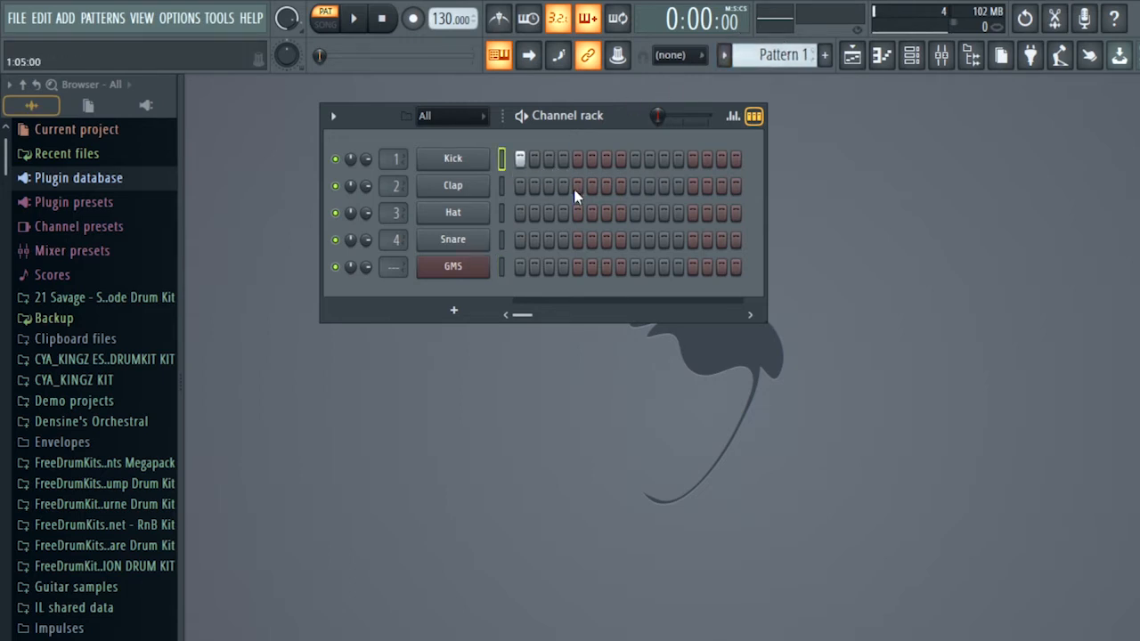
left_click(577, 267)
left_click(575, 240)
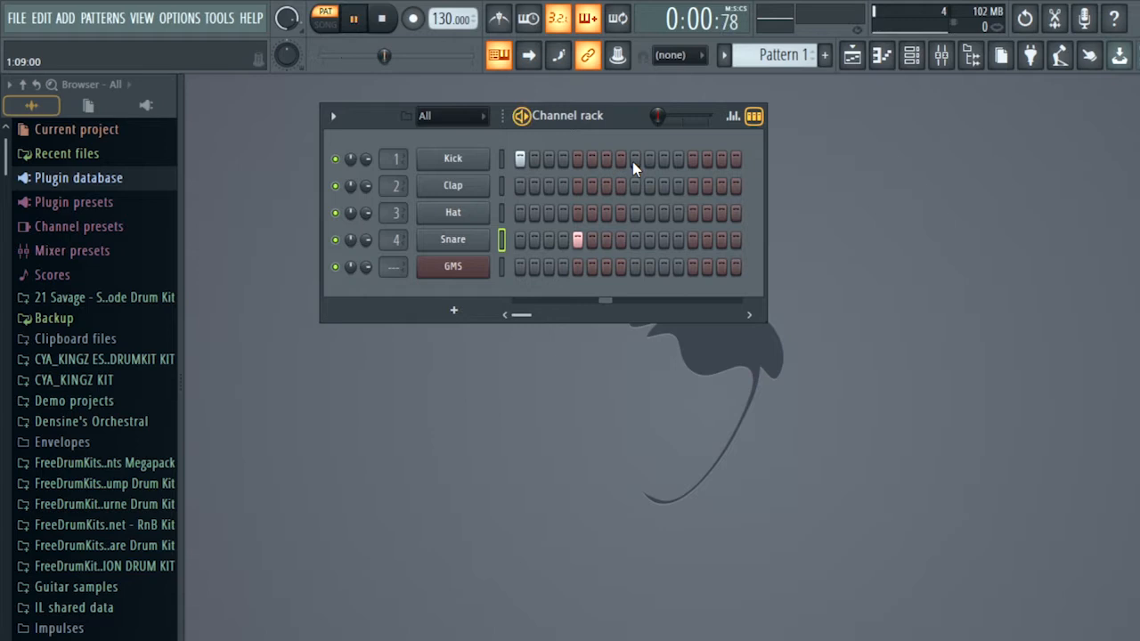
left_click(577, 240)
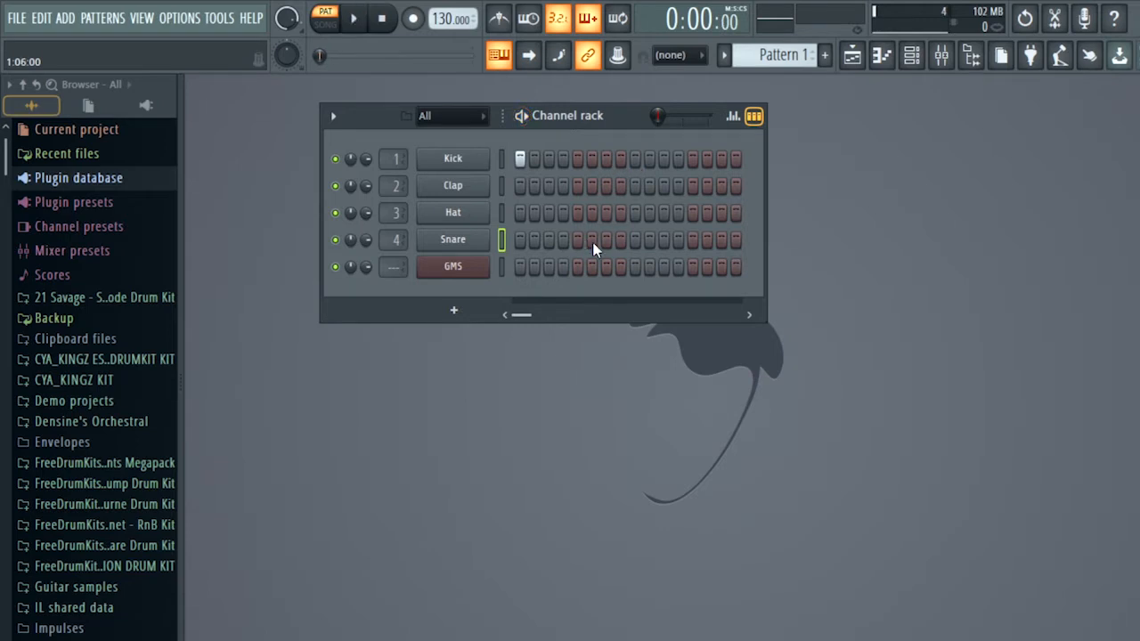
Place a snare hit on step 7 of Pattern 1 and try a kick on step 13 during playback
left_click(605, 247)
key("space")
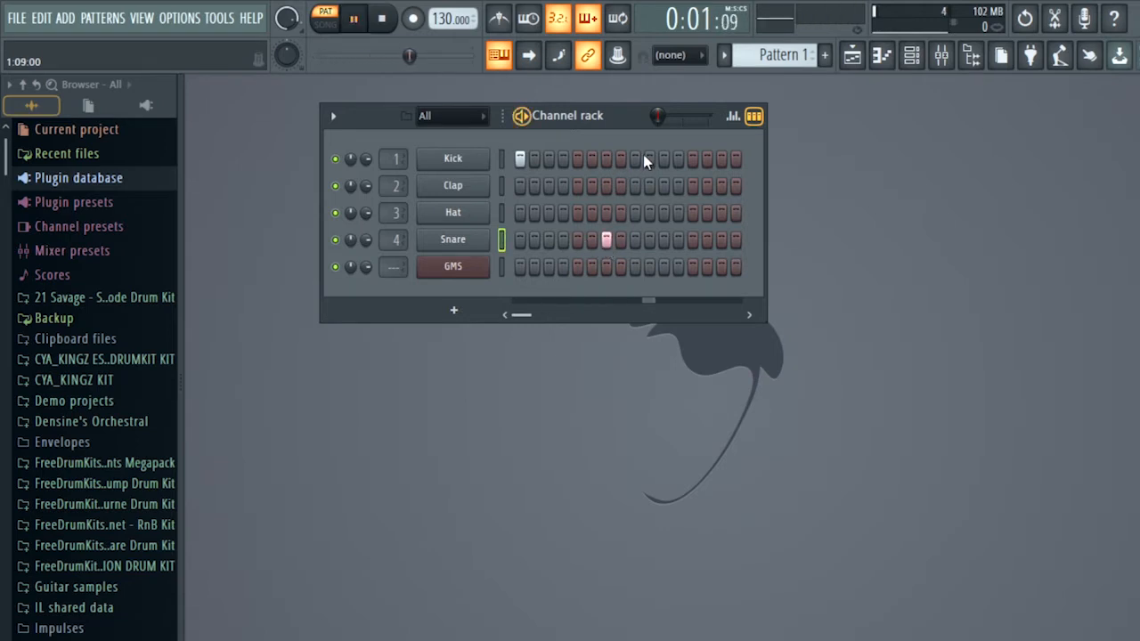
left_click(692, 159)
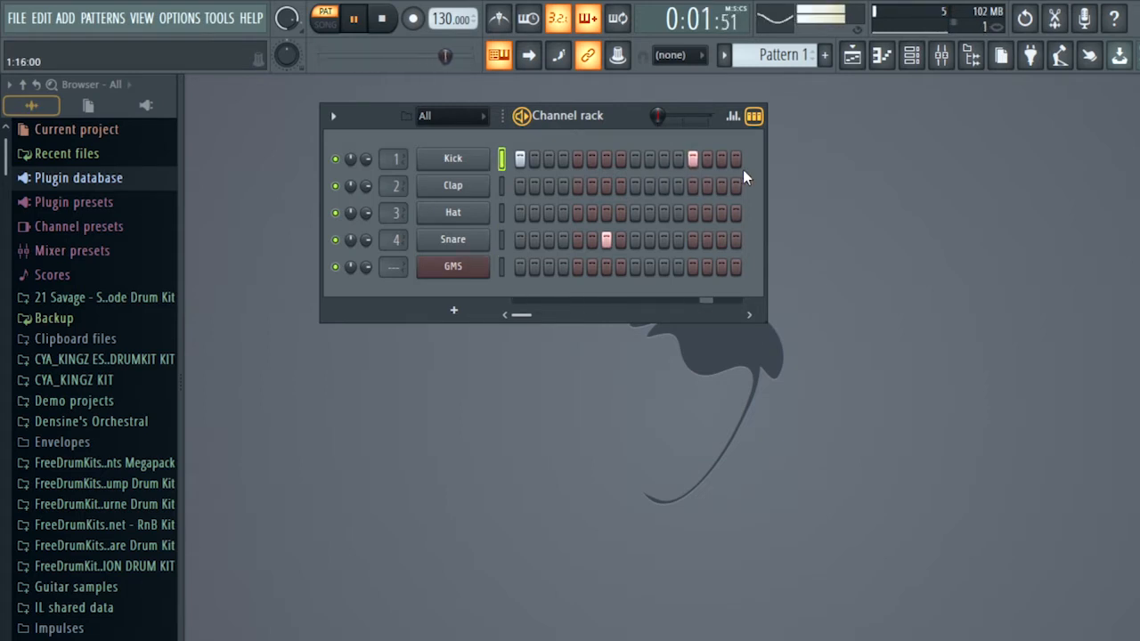
Widen the channel rack to show 40 steps, move the kick from step 13 to step 17, and play the pattern
left_click_drag(765, 176, 1112, 190)
key("space")
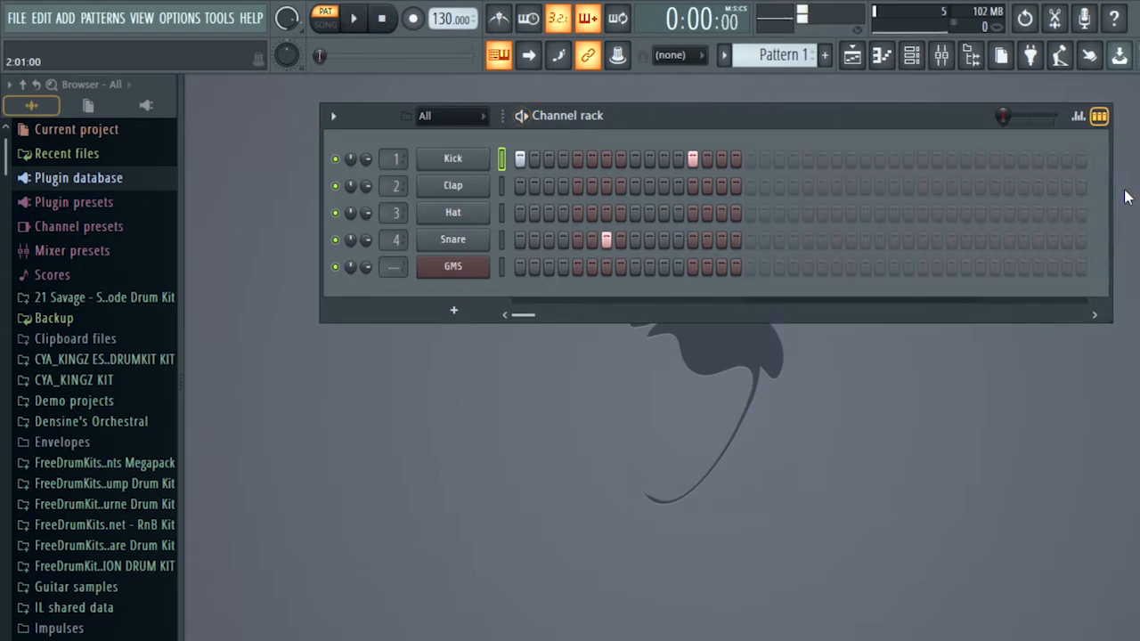
left_click(693, 161)
left_click(749, 160)
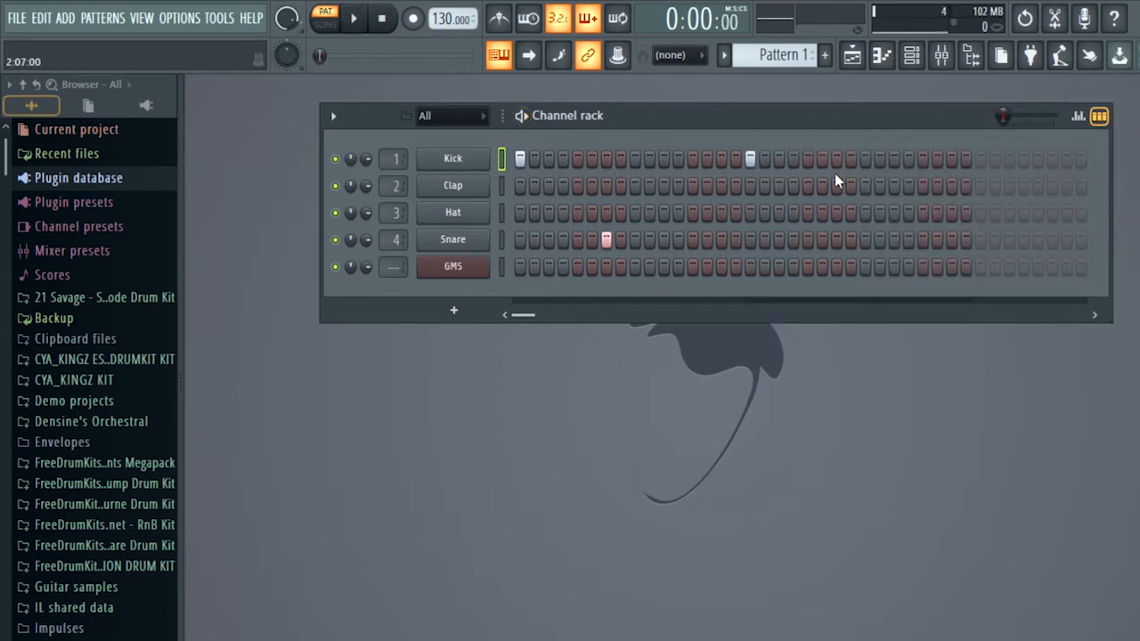
key("space")
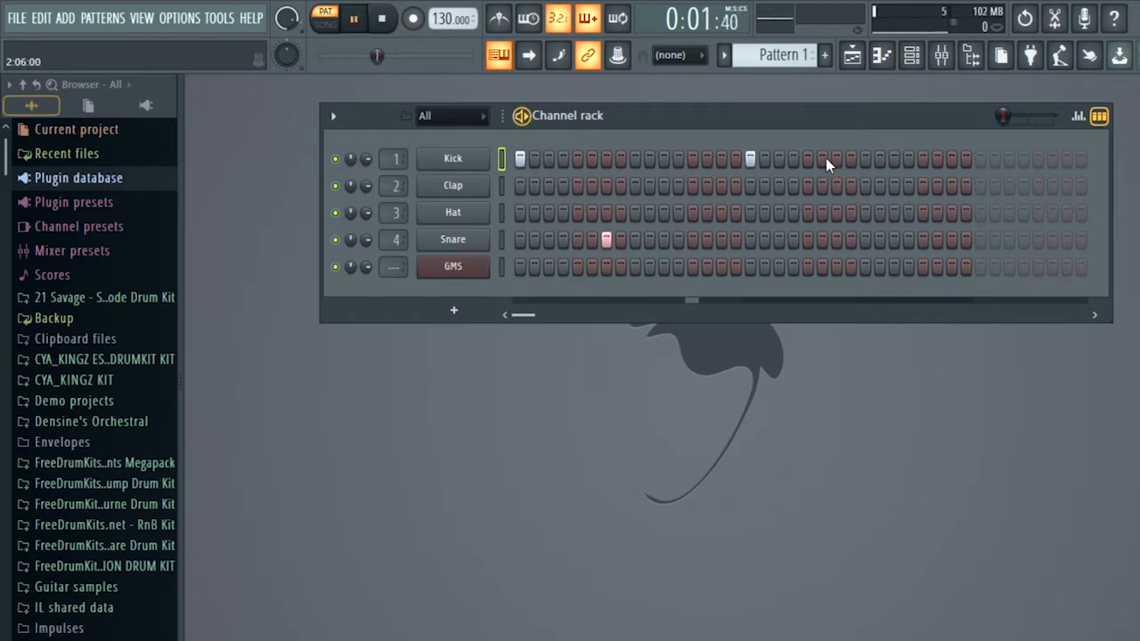
key("space")
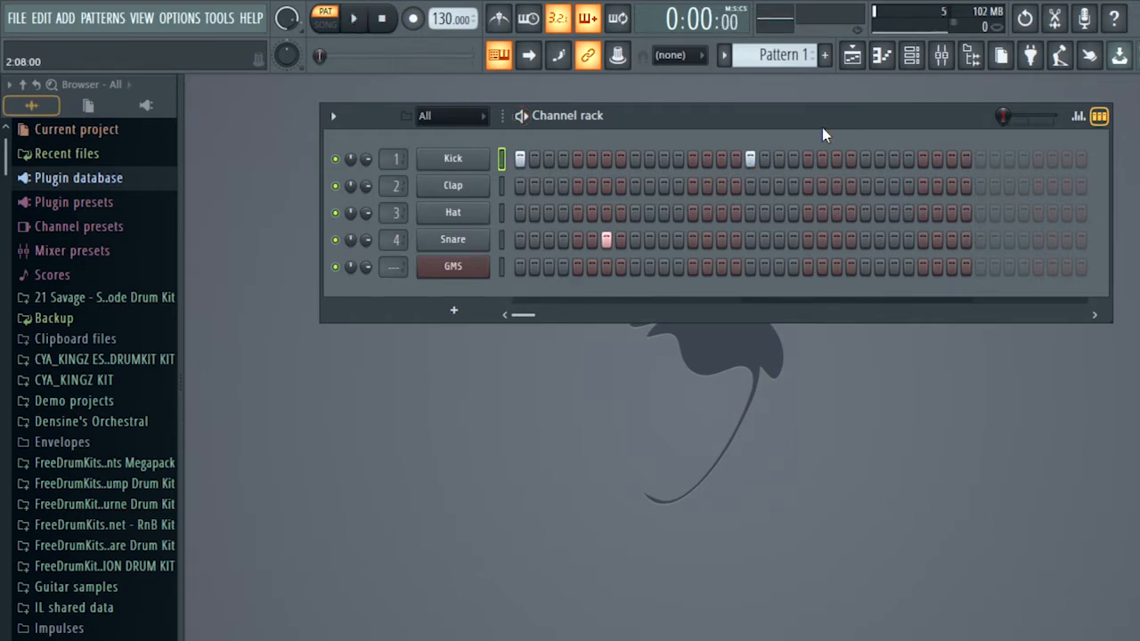
Add a snare on step 23 and a kick on step 27 of Pattern 1, auditioning the loop
left_click(836, 240)
left_click(865, 158)
key("space")
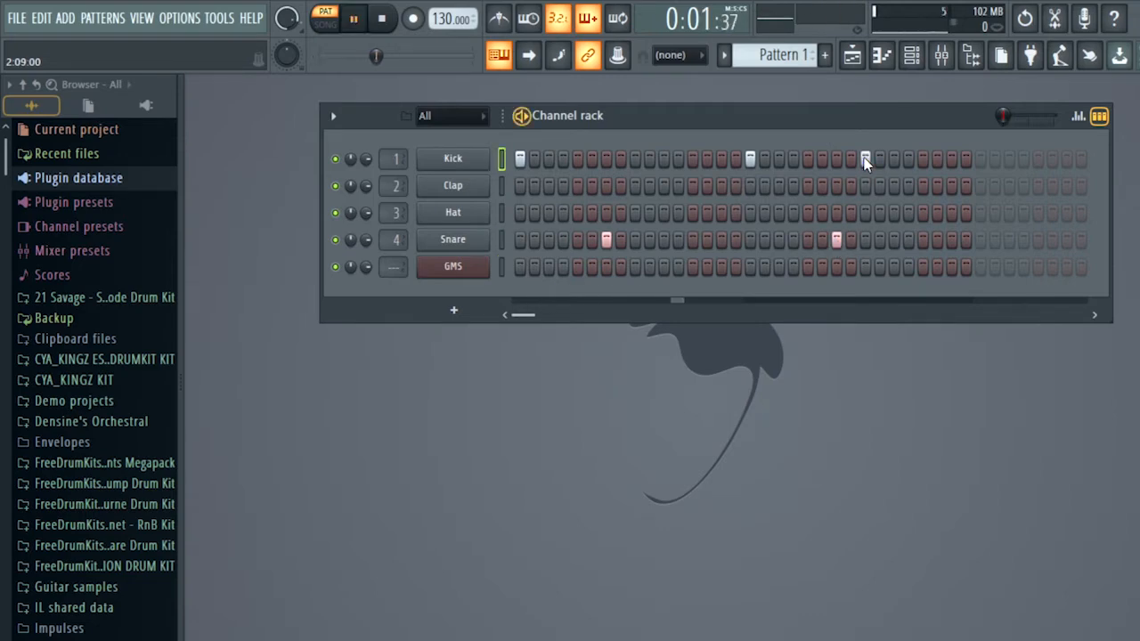
left_click(866, 161)
left_click(894, 158)
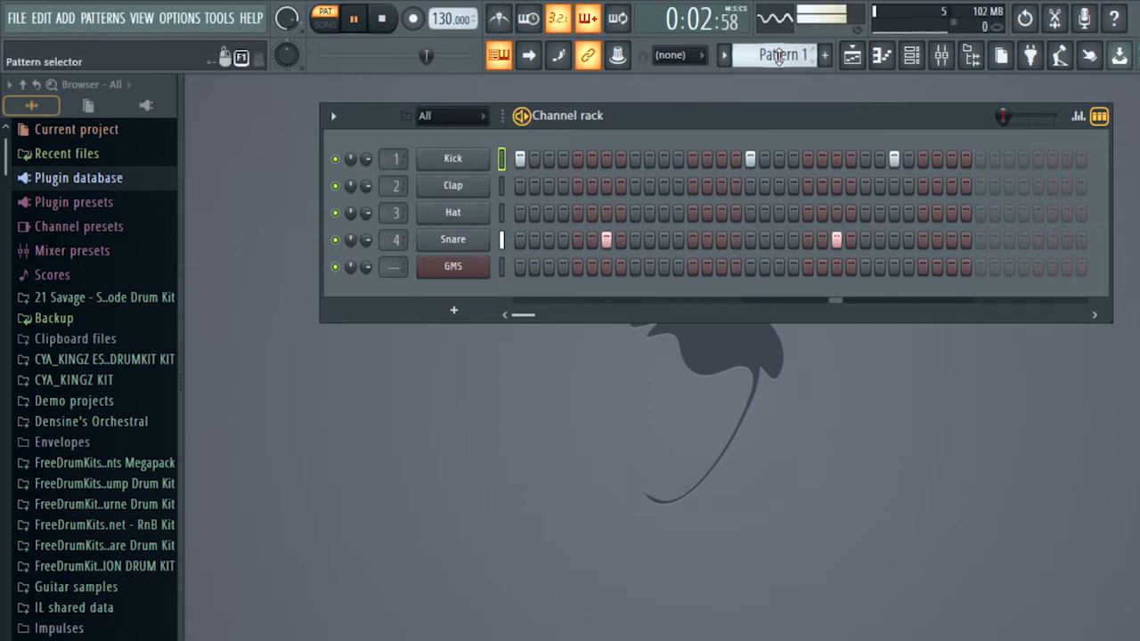
key("space")
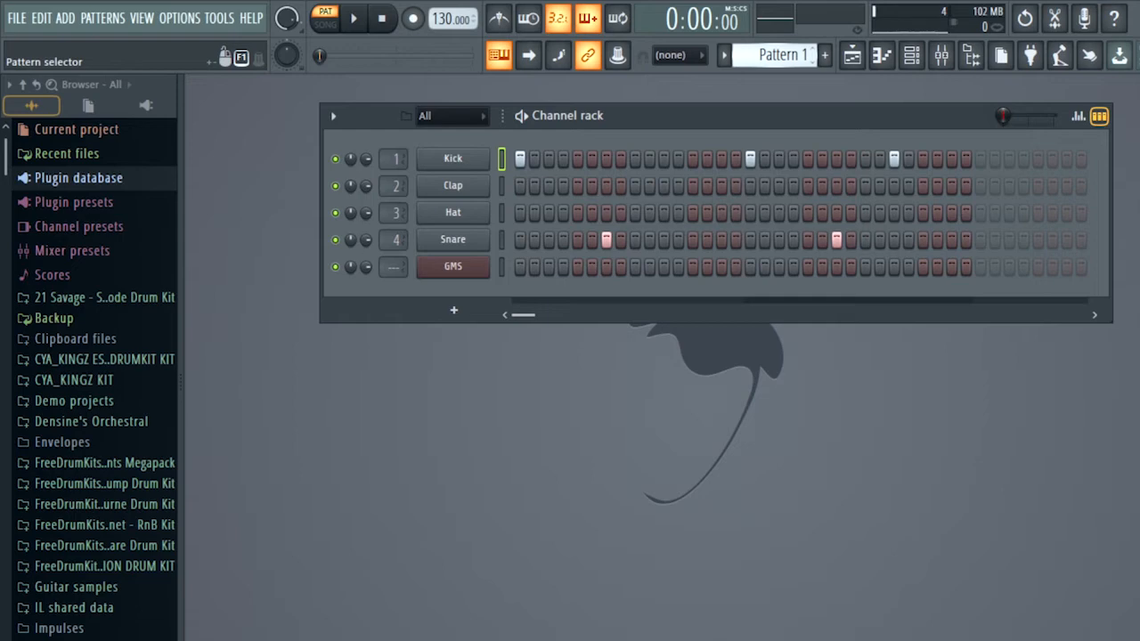
Start Pattern 2 with a note on step 1 of the GMS channel and replace that channel's instrument with FL Keys
key("F4")
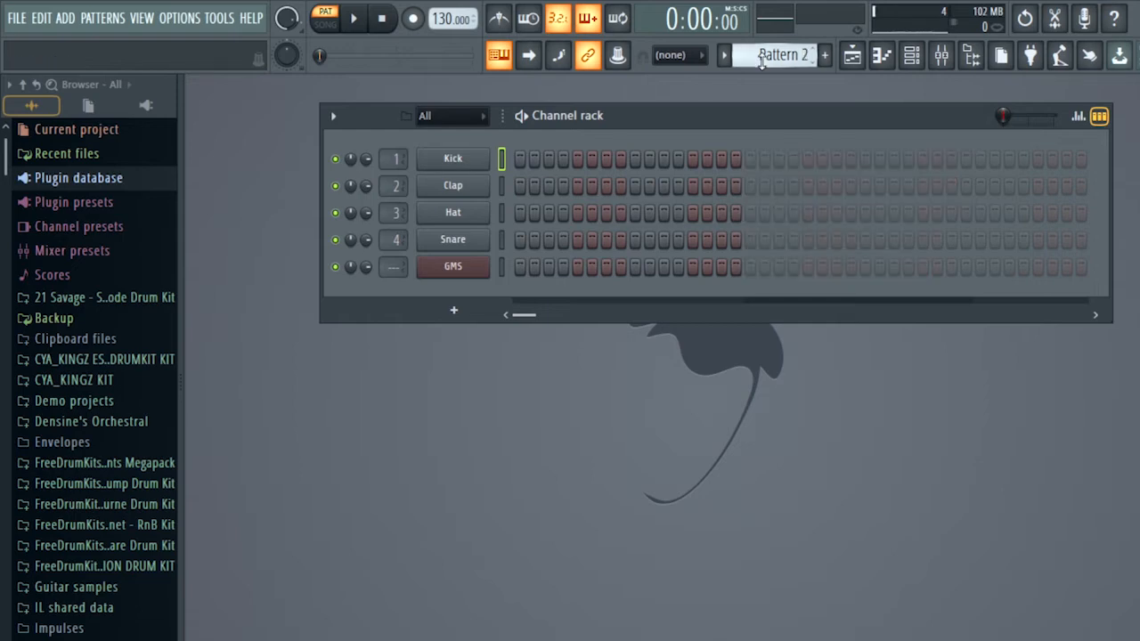
left_click(518, 268)
right_click(455, 266)
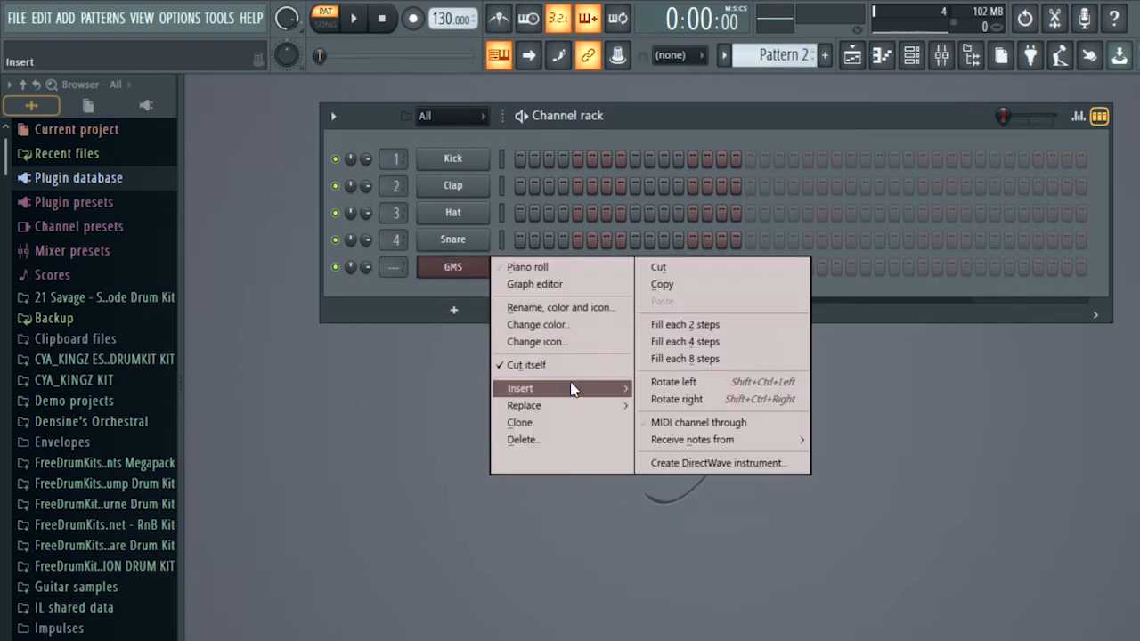
mouse_move(620, 407)
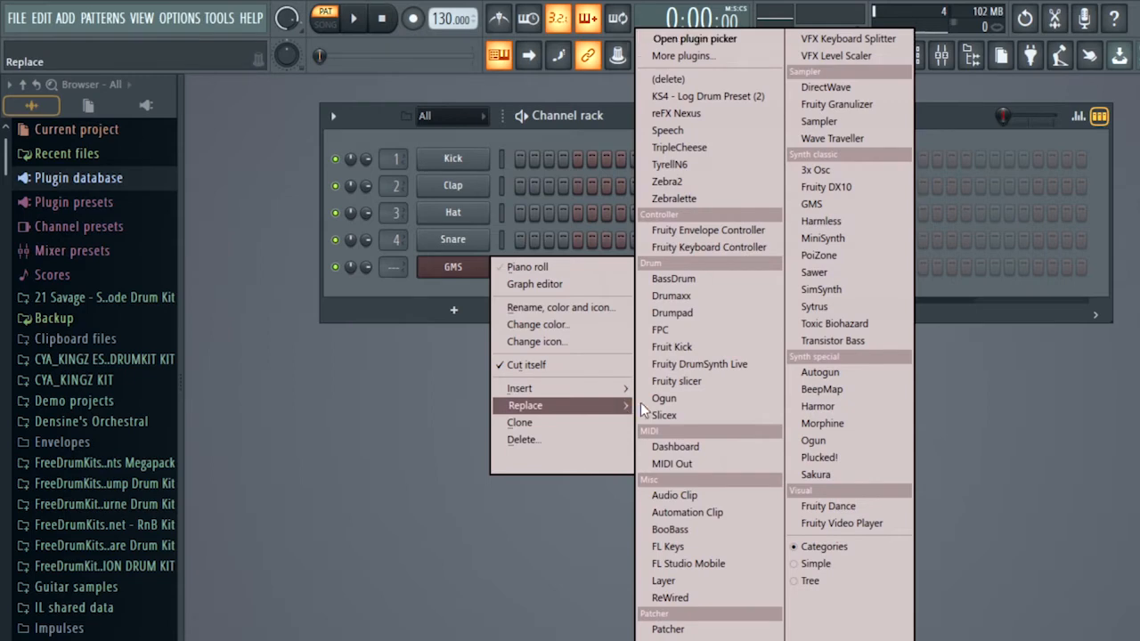
left_click(701, 544)
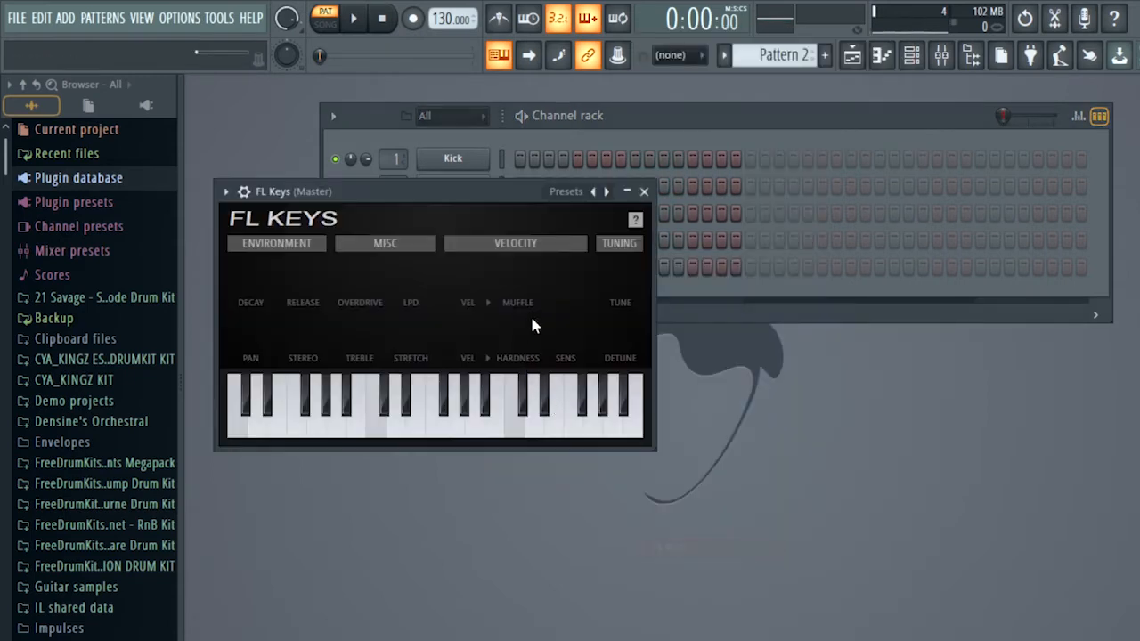
left_click(659, 114)
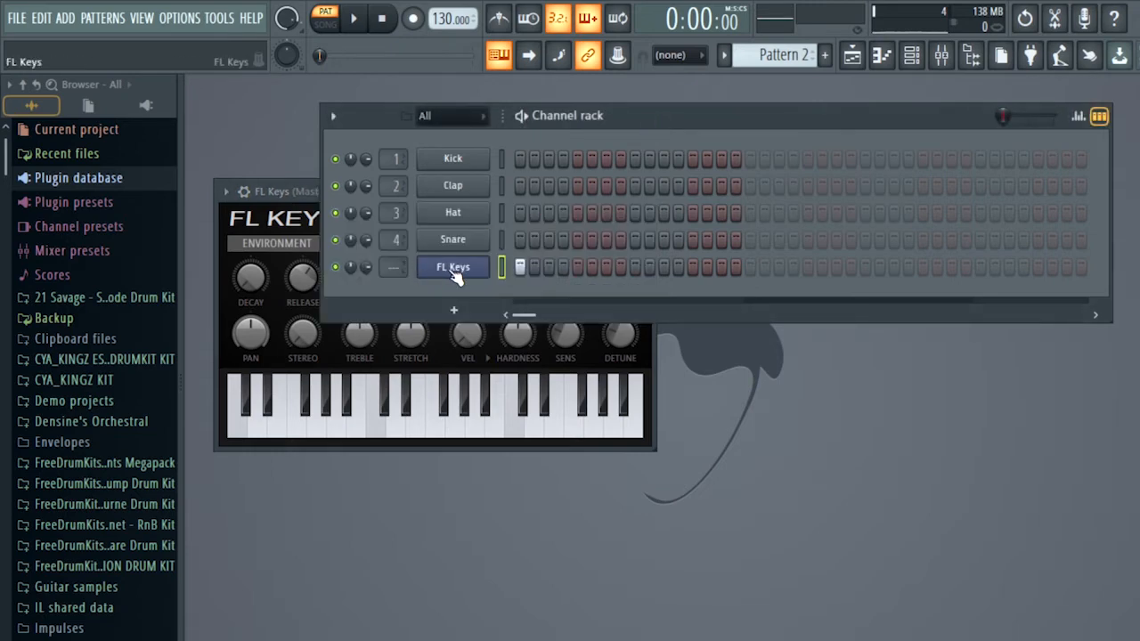
Add FL Keys notes on steps 5, 9 and 14 of Pattern 2 and play the pattern
left_click(577, 266)
left_click(635, 268)
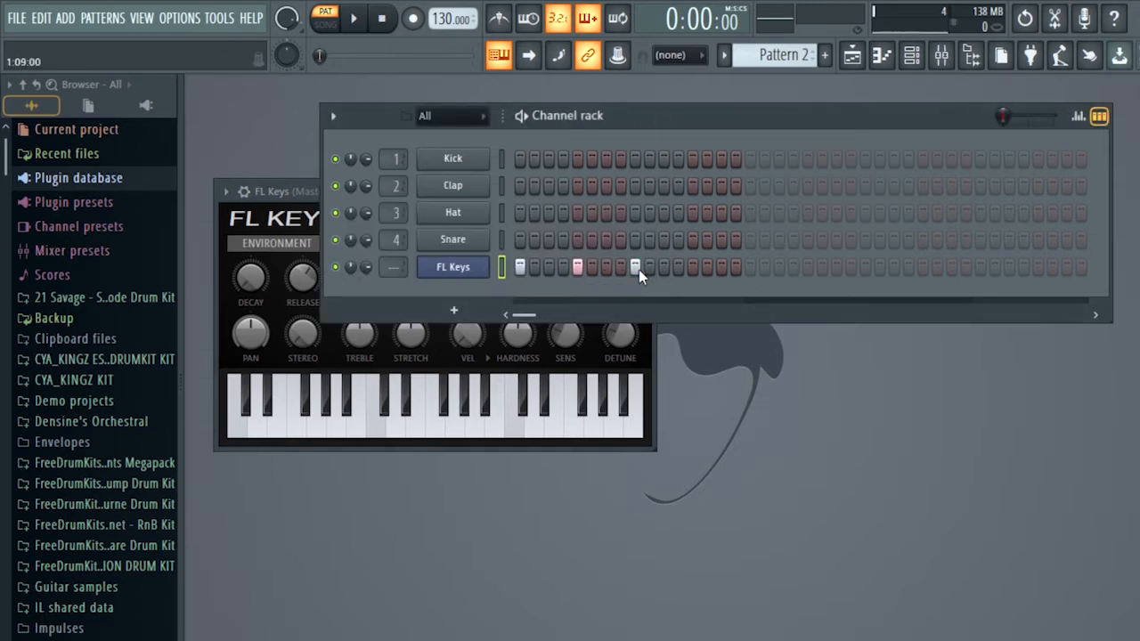
left_click(706, 267)
key("space")
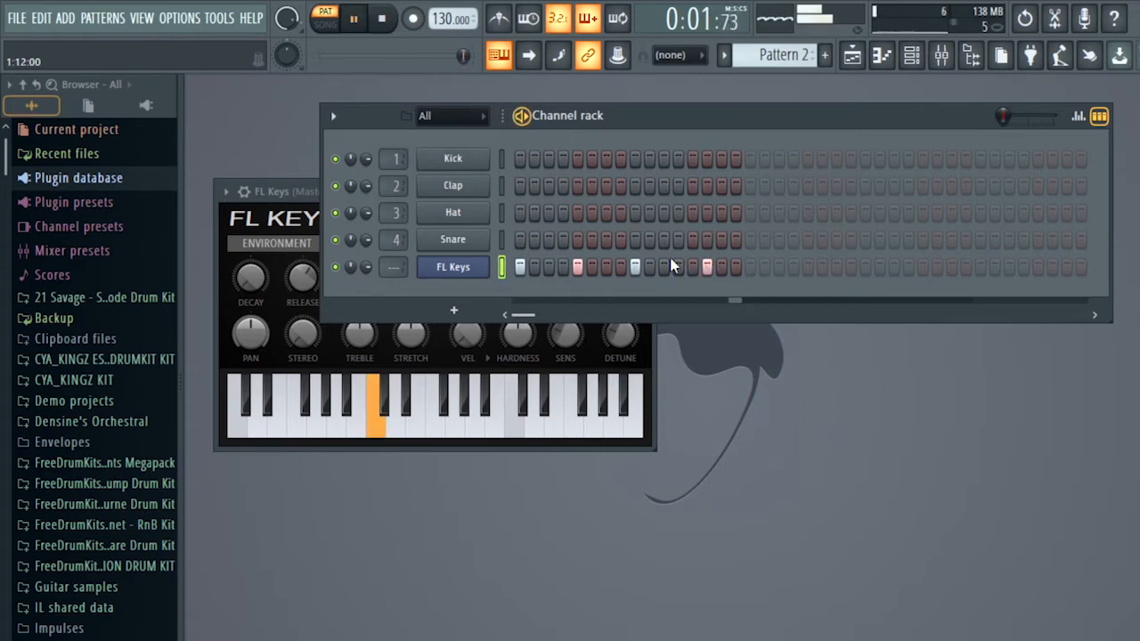
key("space")
left_click_drag(606, 212, 570, 217)
right_click(591, 215)
right_click(606, 219)
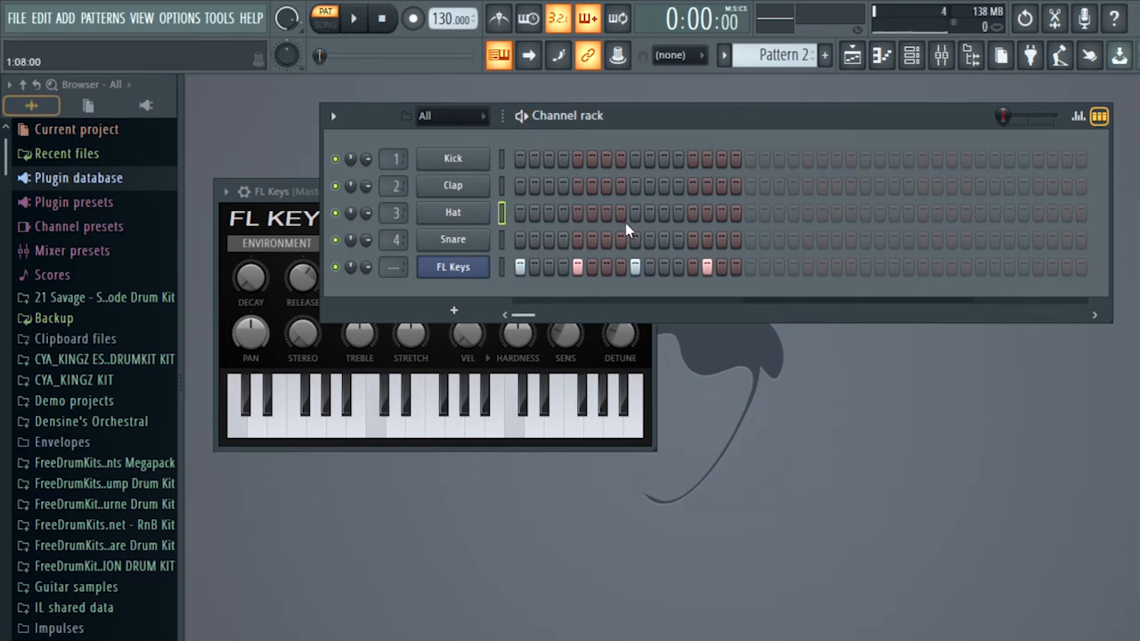
Play back Pattern 2 and Pattern 1 separately to compare them, and return to Pattern 2
key("space")
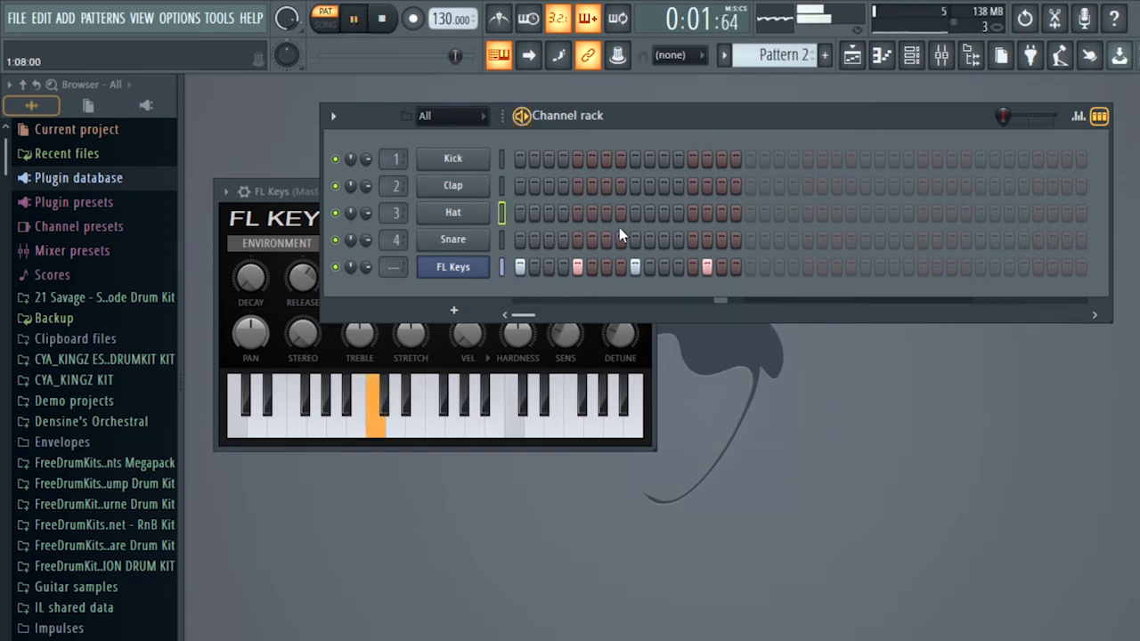
key("space")
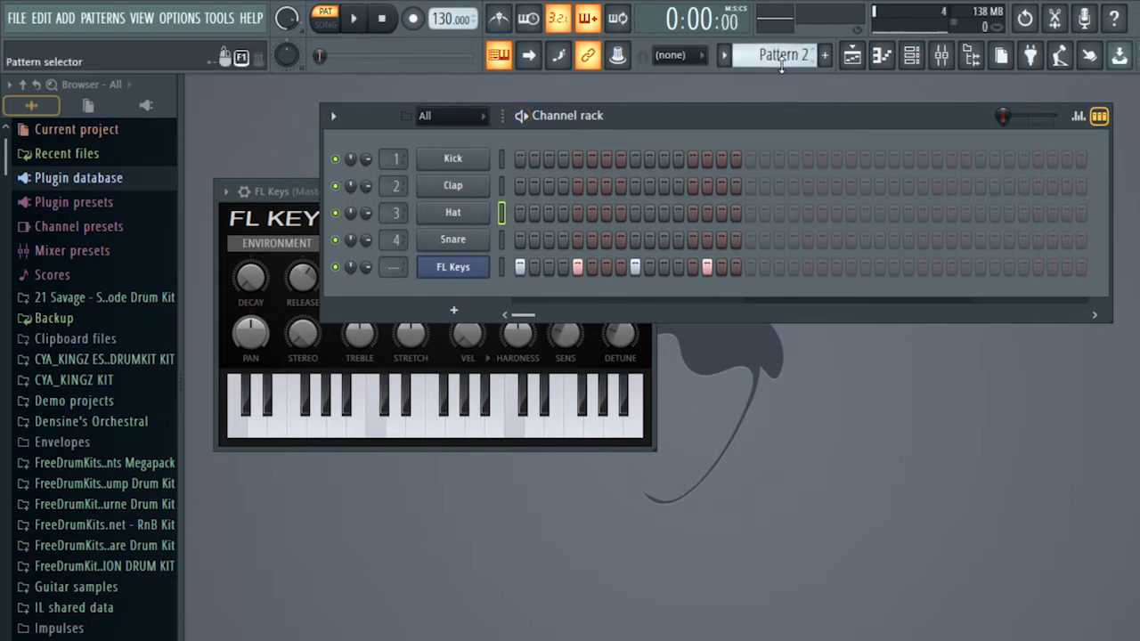
scroll(781, 67, "up", 1)
key("space")
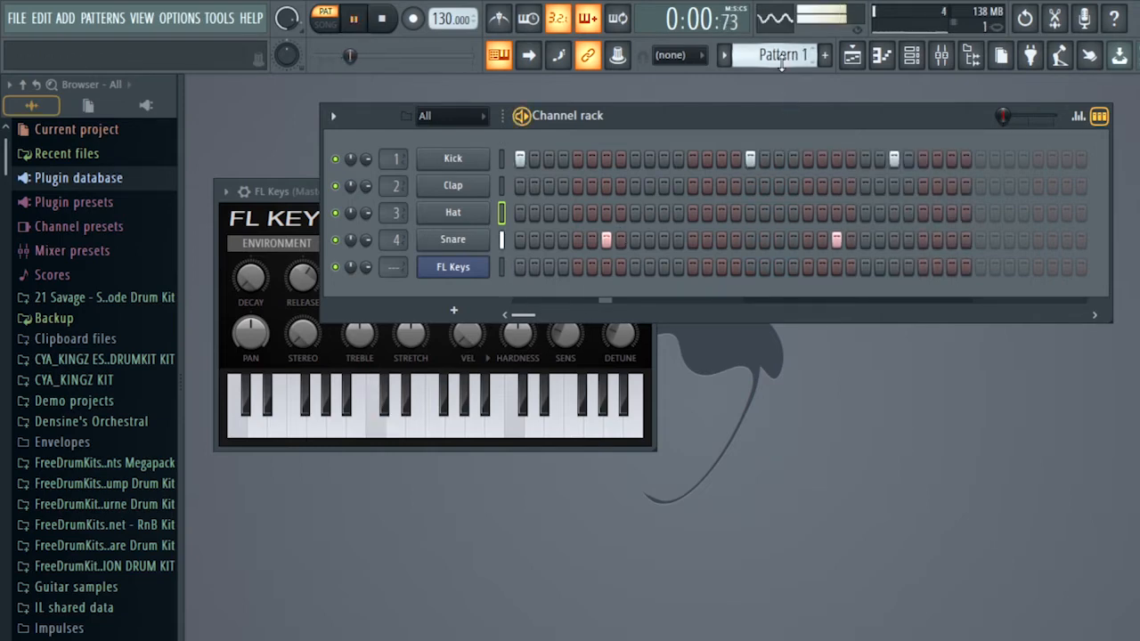
key("space")
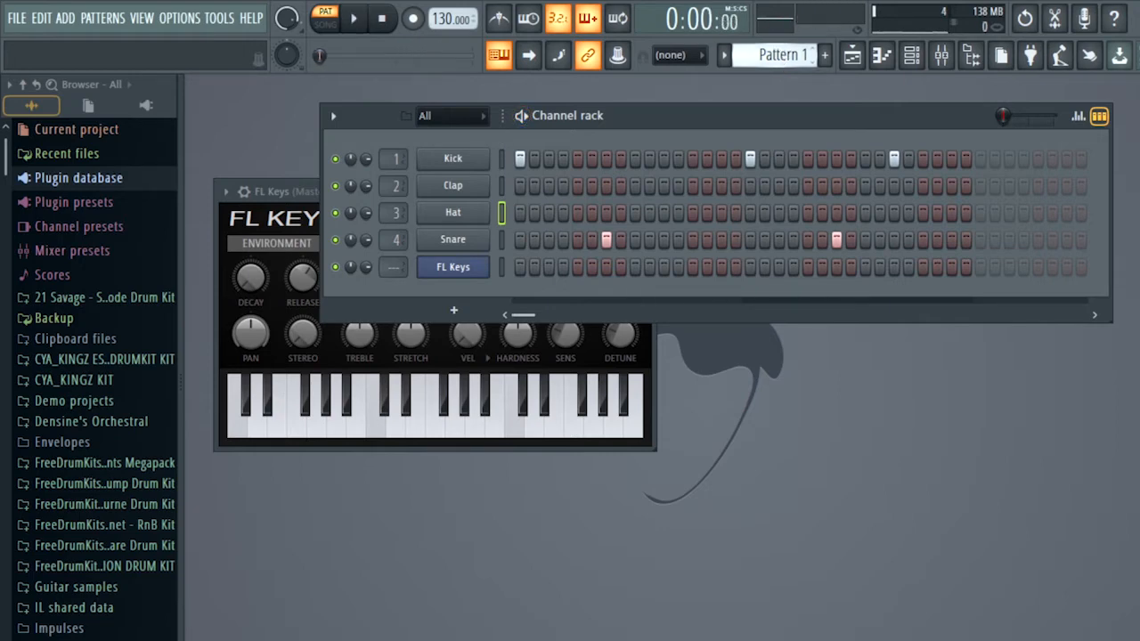
scroll(782, 55, "down", 1)
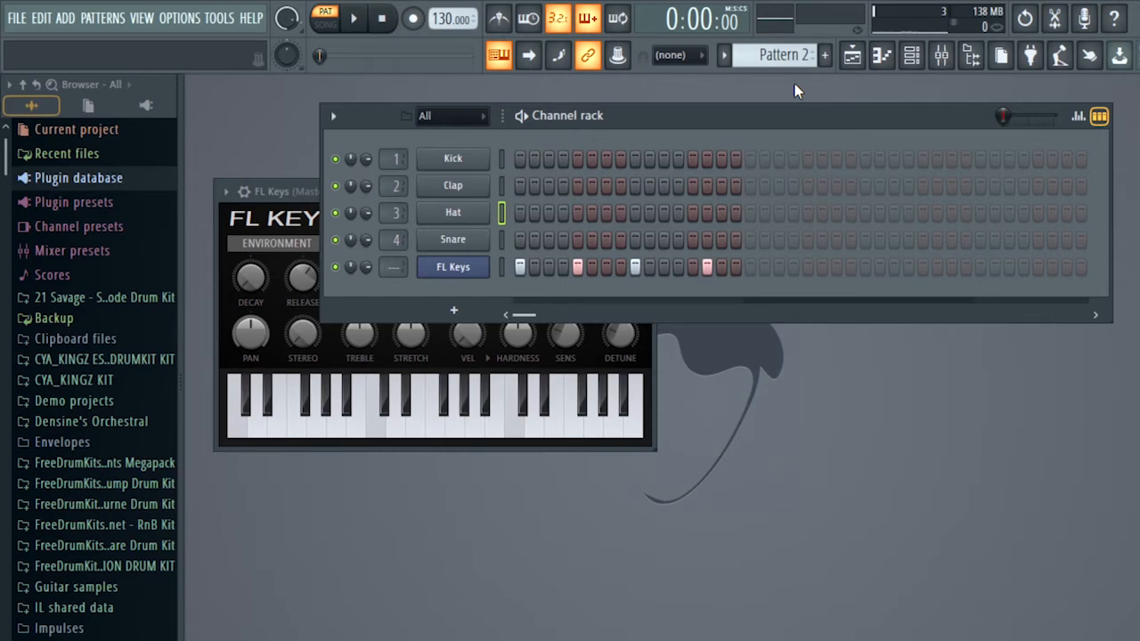
Open the playlist and place Pattern 1 at bar 1 of Track 1
left_click(854, 57)
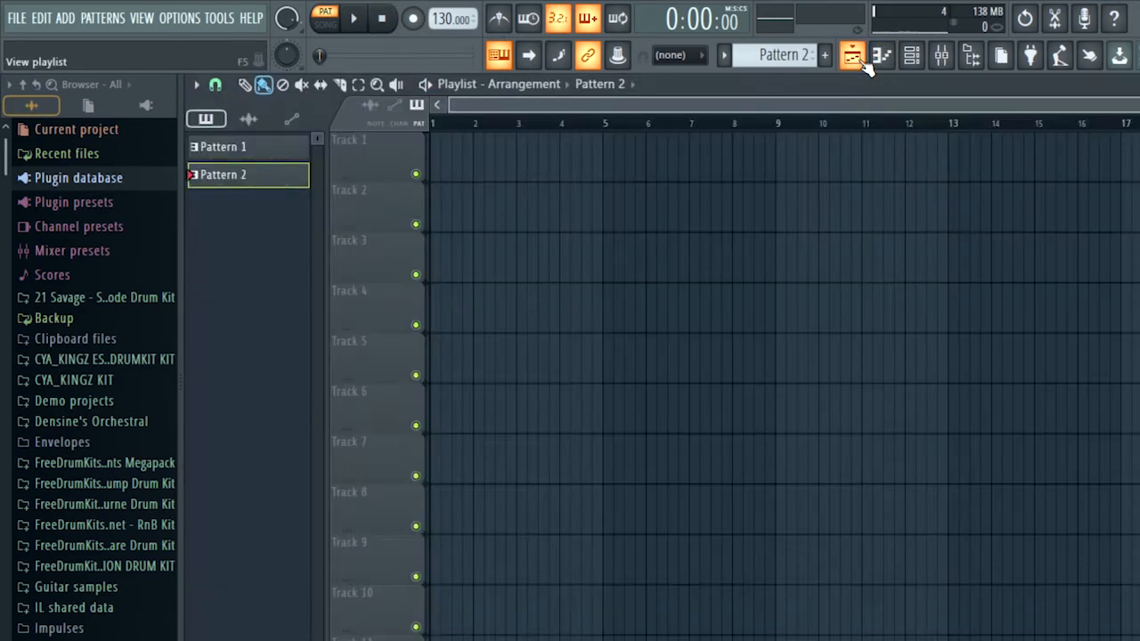
left_click(855, 57)
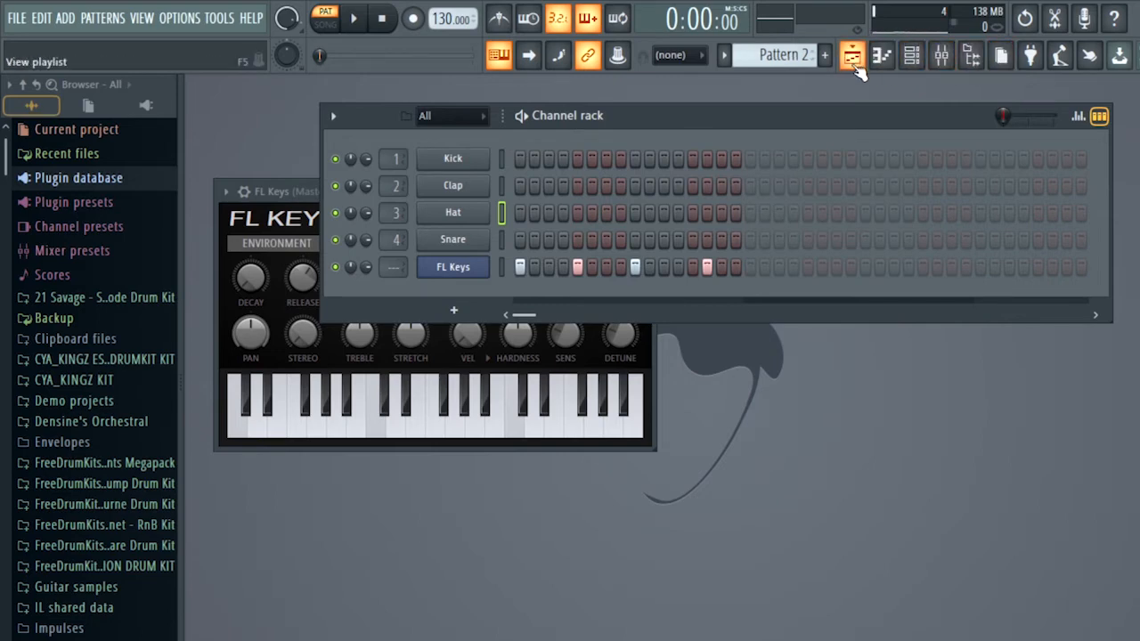
left_click(853, 58)
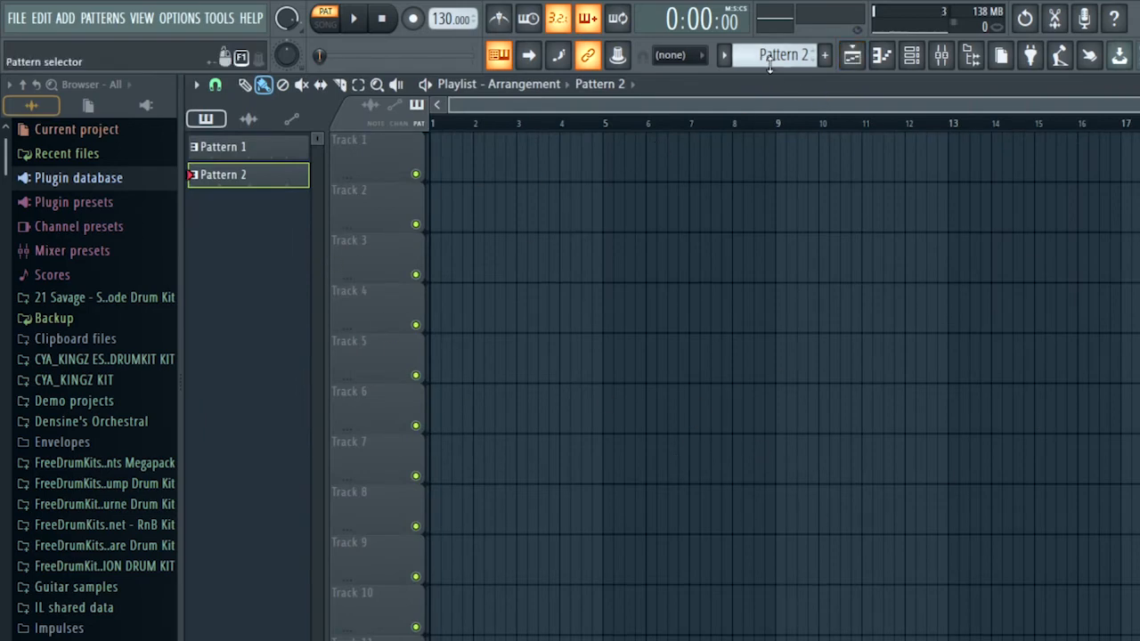
scroll(765, 56, "up", 1)
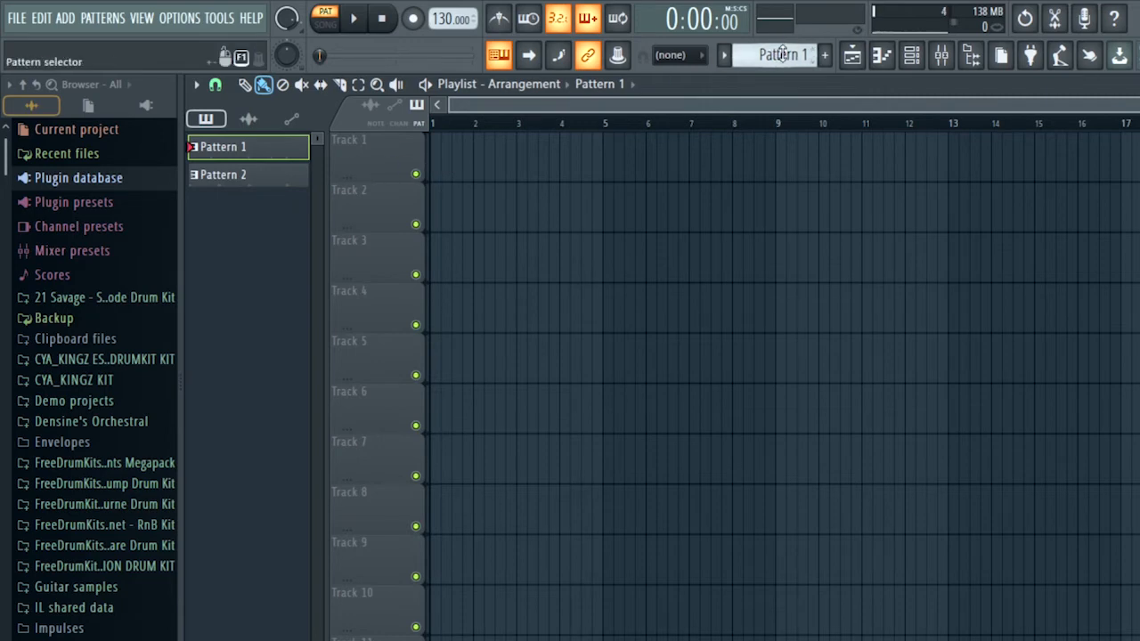
left_click(436, 164)
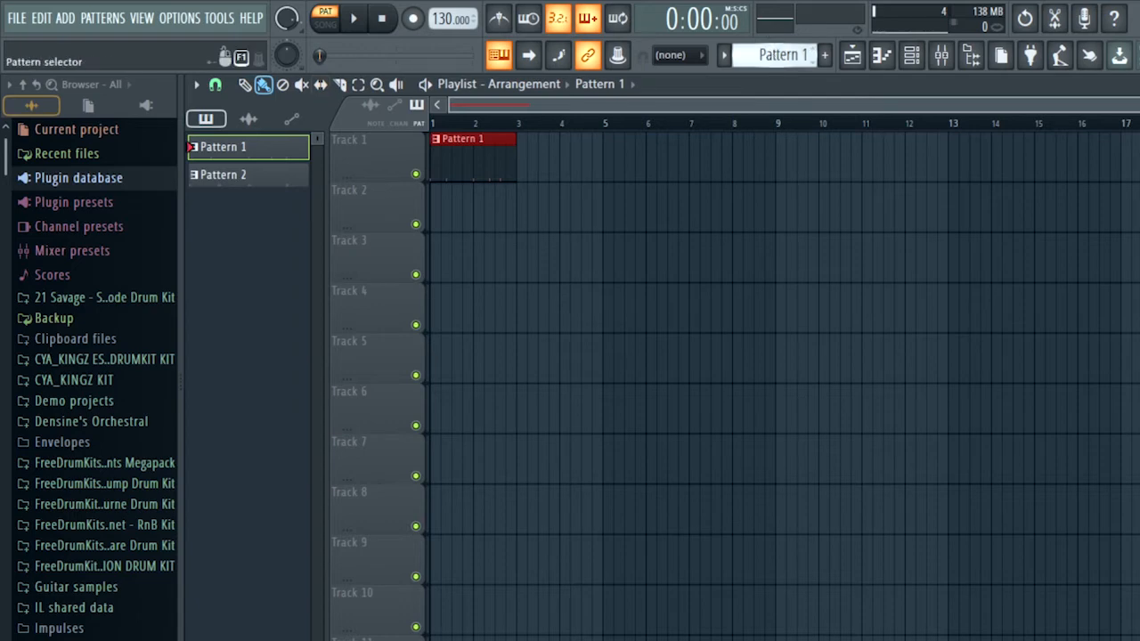
Place two consecutive Pattern 2 clips on Track 2, aligned to the starts of bars 1 and 2
scroll(772, 58, "down", 1)
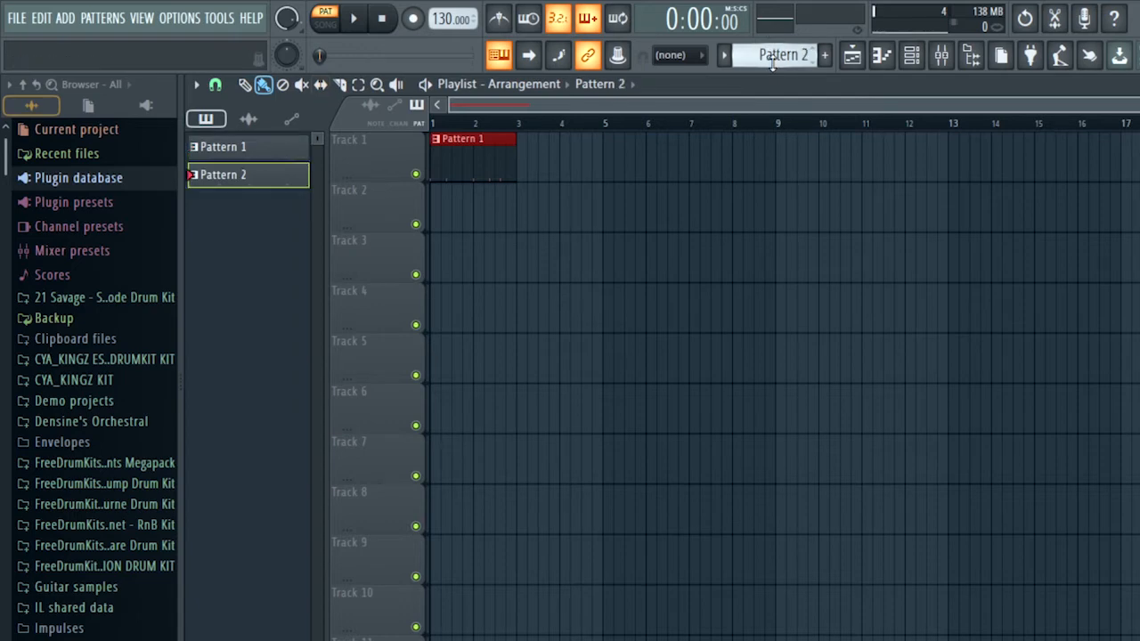
left_click(445, 223)
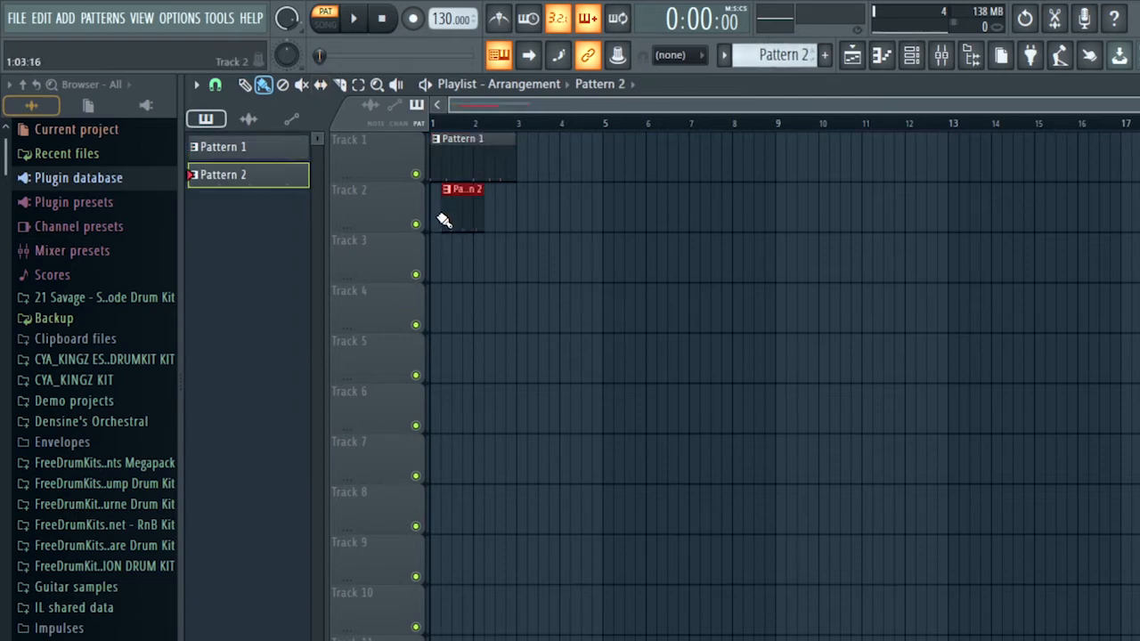
left_click_drag(465, 219, 435, 219)
left_click(487, 221)
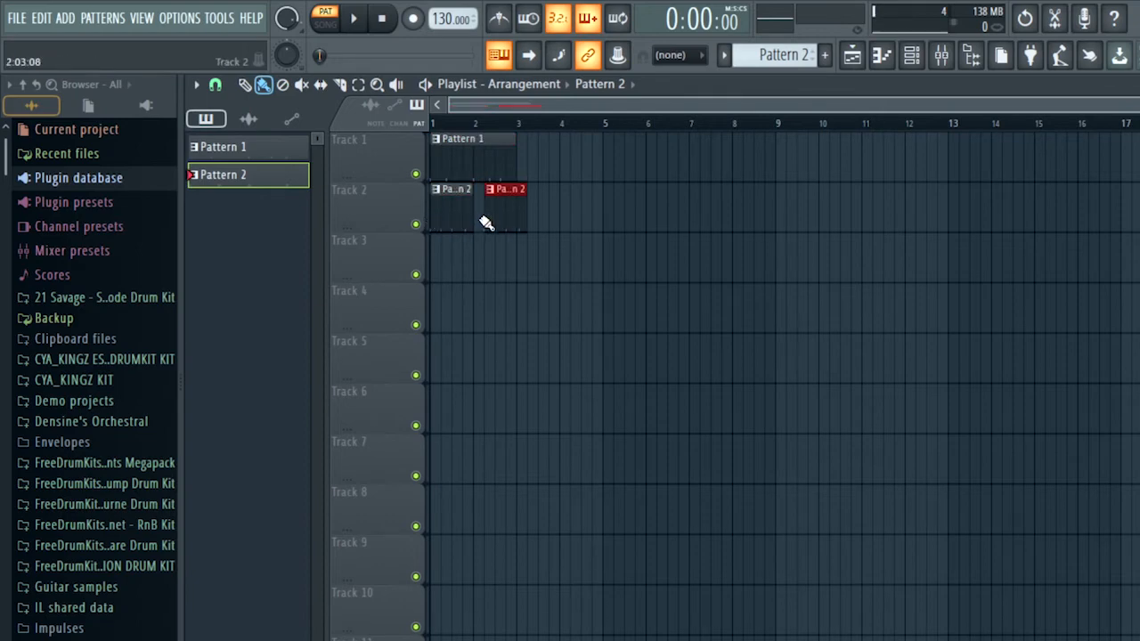
left_click_drag(496, 218, 486, 218)
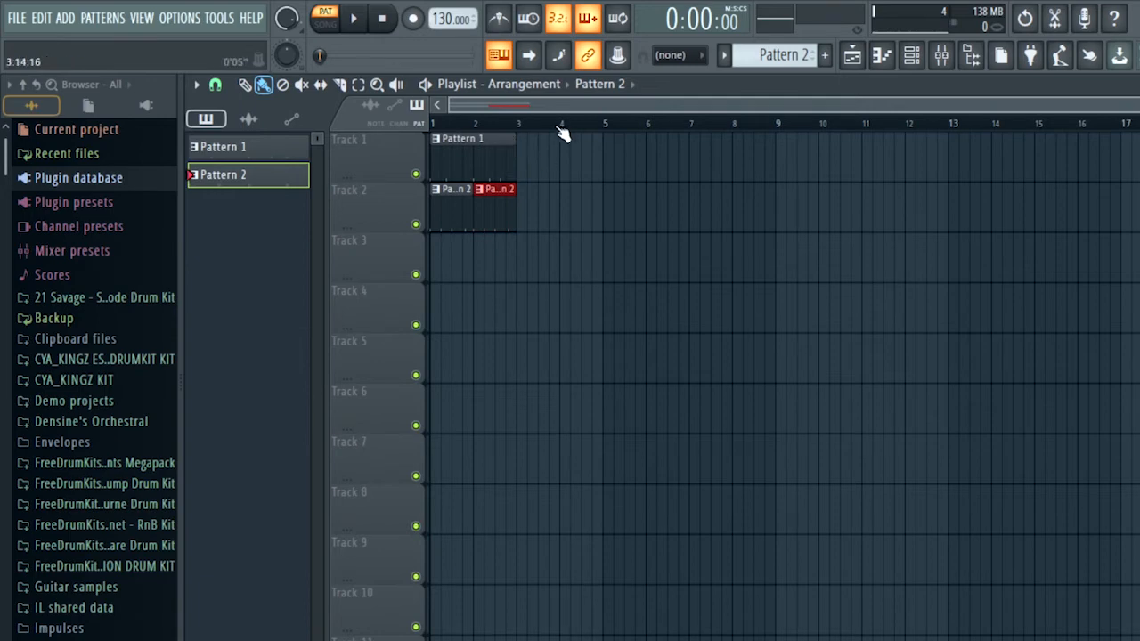
left_click_drag(1129, 107, 714, 106)
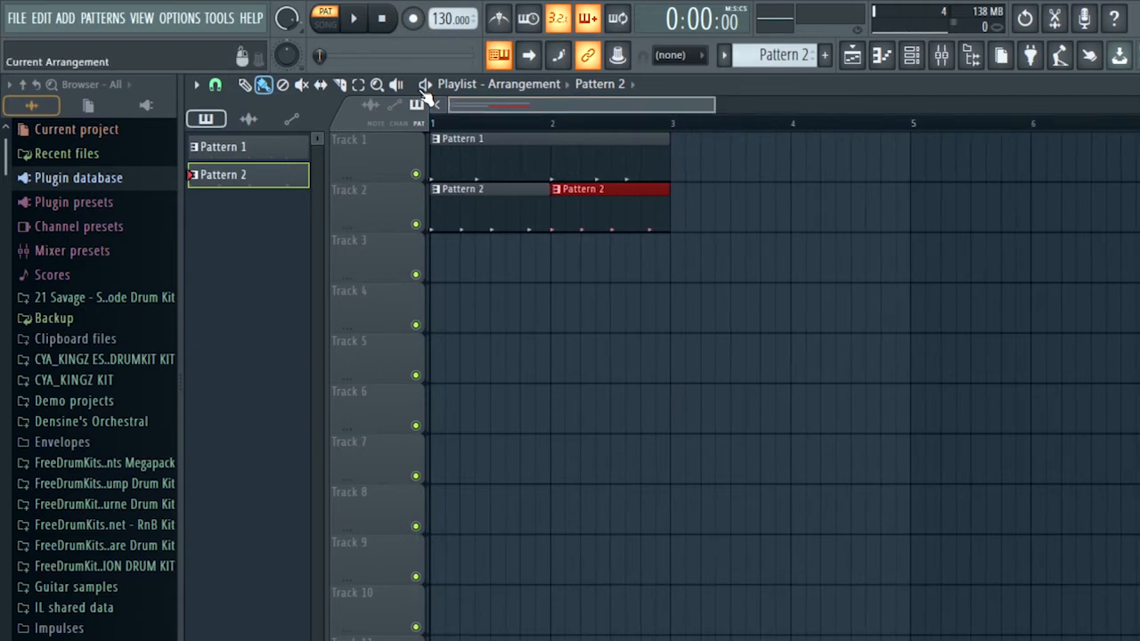
left_click(609, 287)
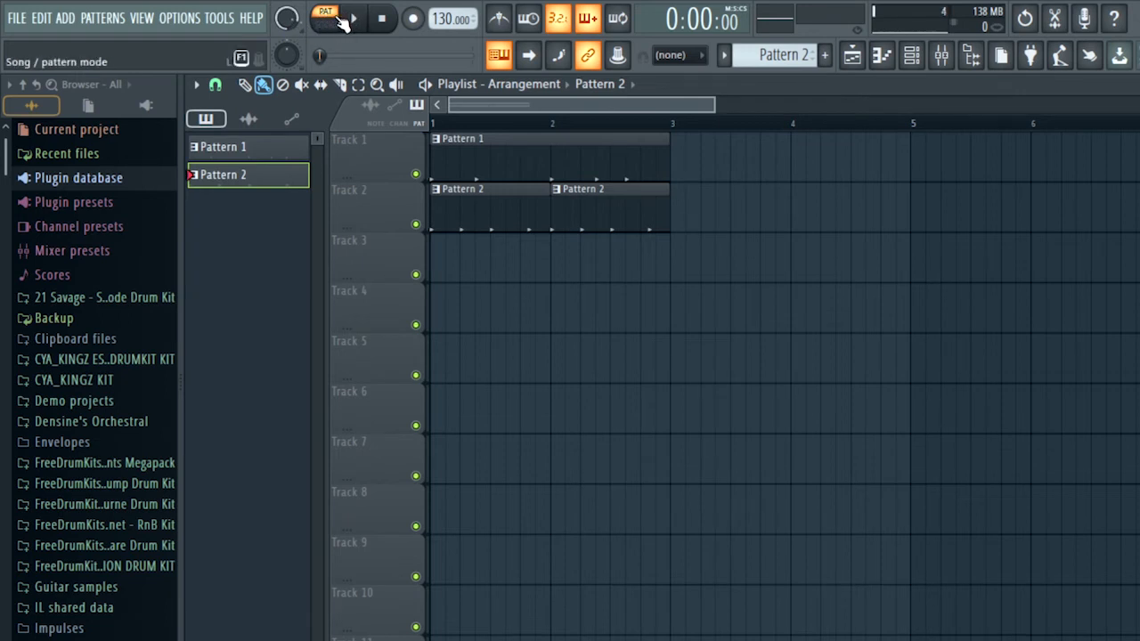
Show the channel rack over the playlist and switch it to Pattern 1
left_click(911, 54)
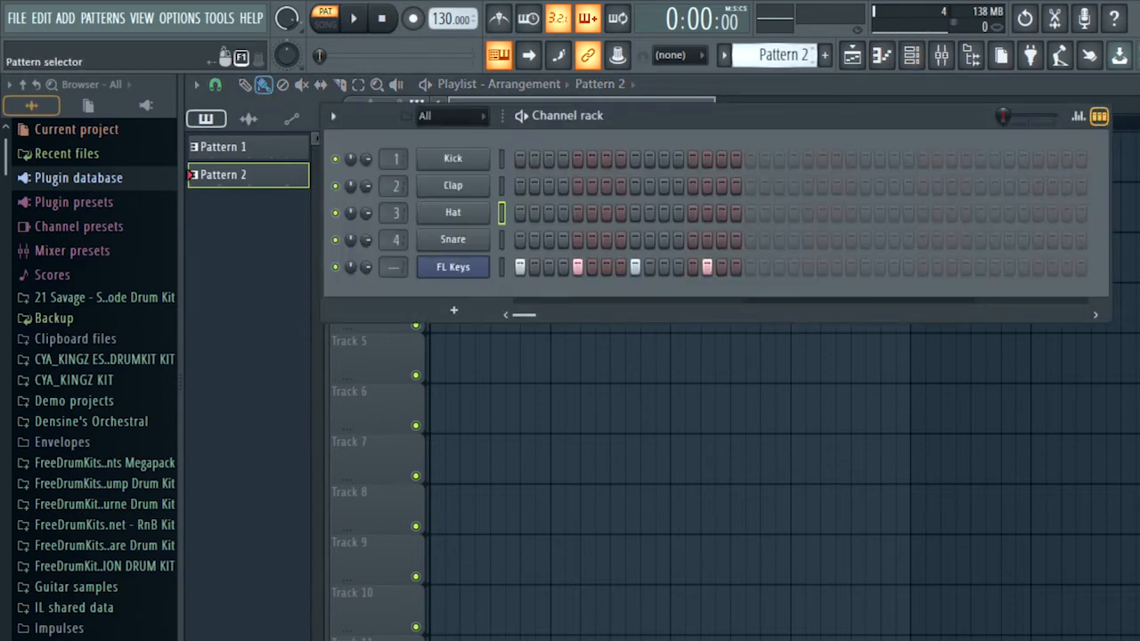
scroll(788, 57, "up", 1)
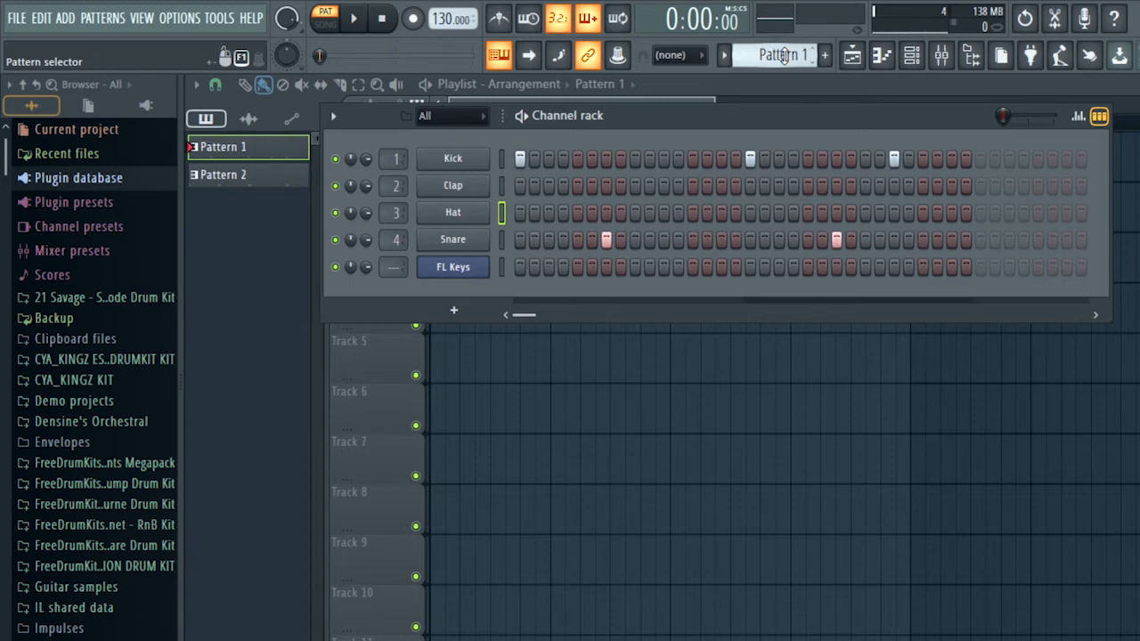
Hide the channel rack to reveal the playlist and set playback to song mode
scroll(783, 55, "down", 2)
scroll(783, 55, "up", 2)
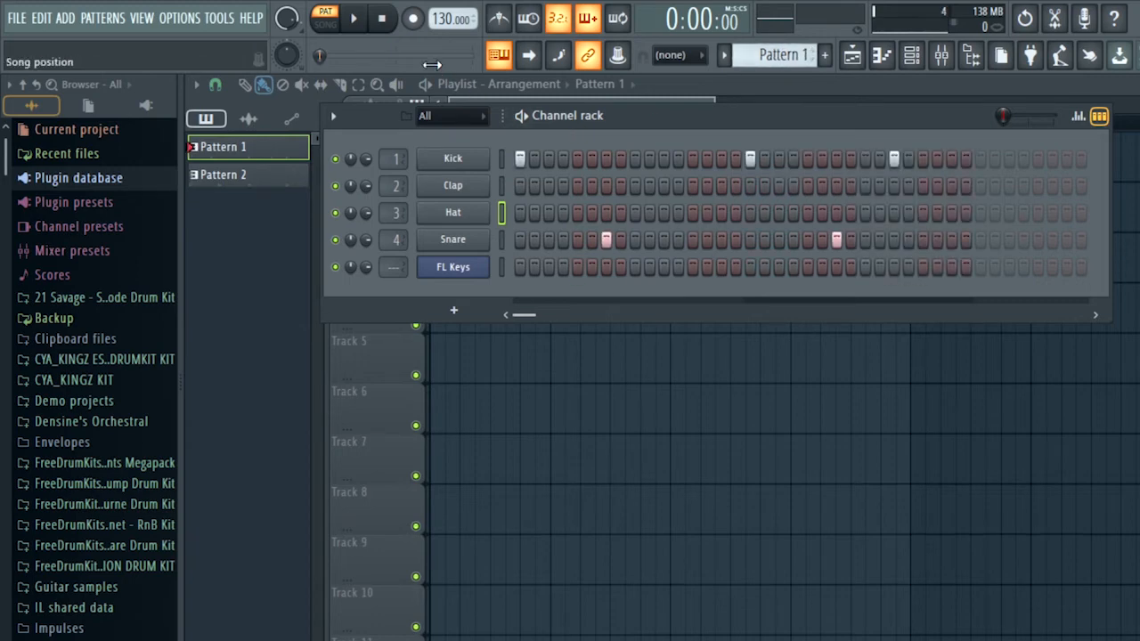
key("F6")
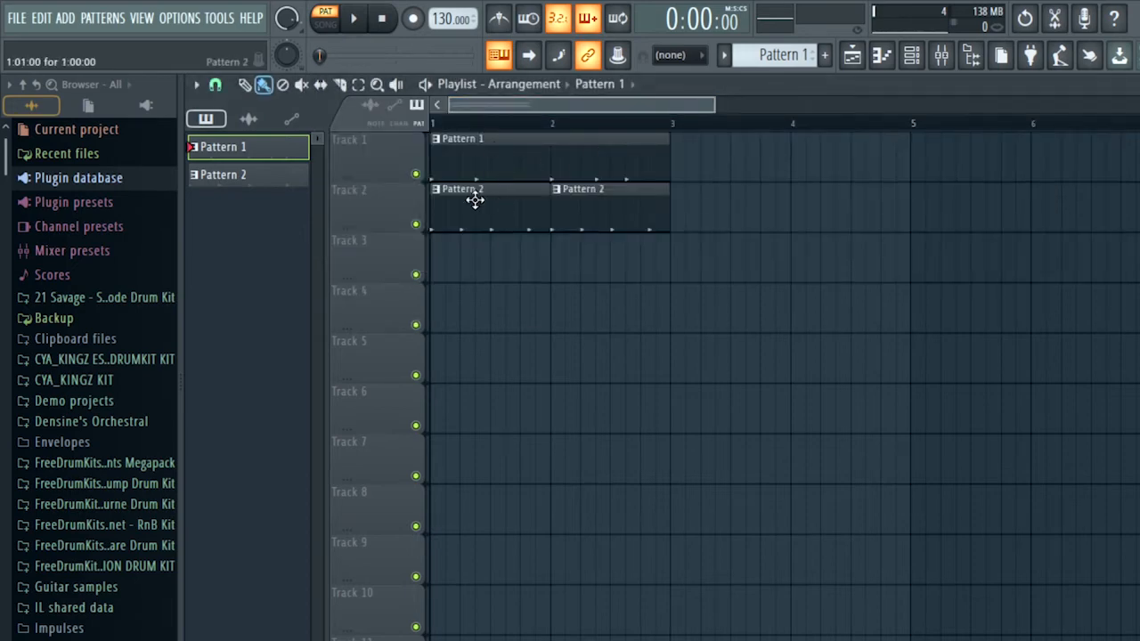
left_click(327, 30)
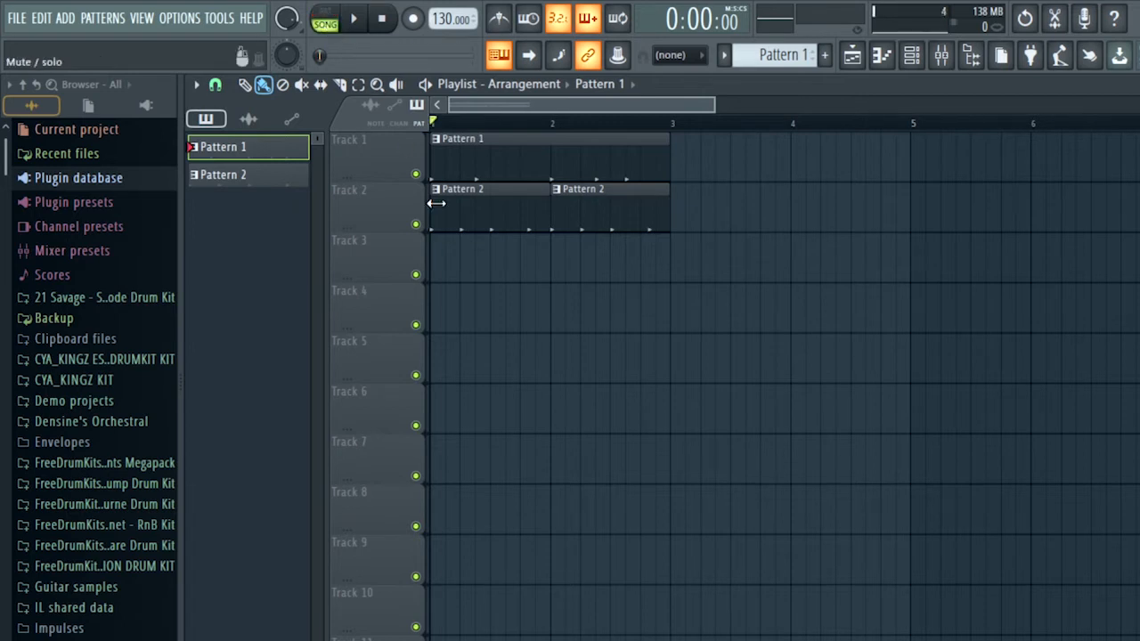
Briefly select the Pattern 1 clip and the second Pattern 2 clip, deselect them, and play back the whole arrangement
left_click_drag(674, 246, 558, 175)
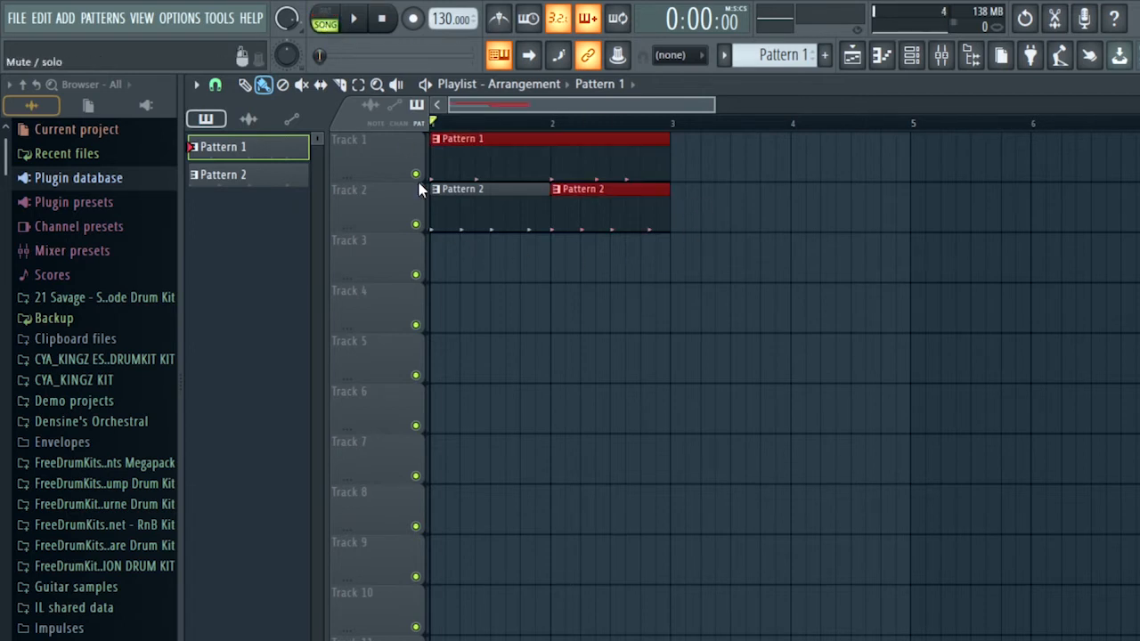
left_click(585, 277)
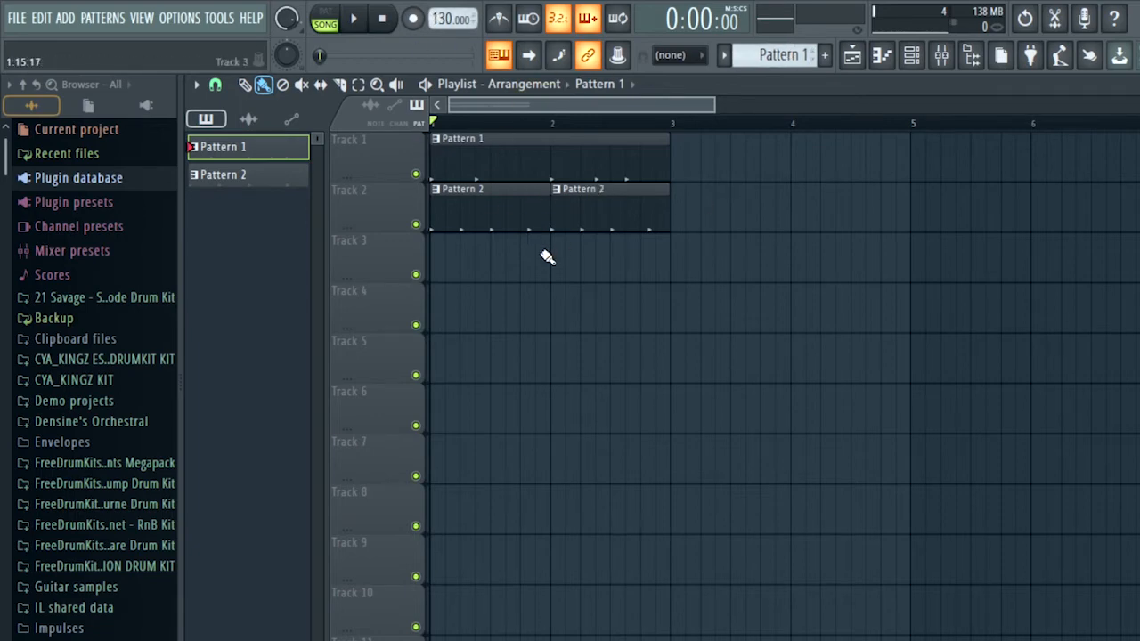
key("space")
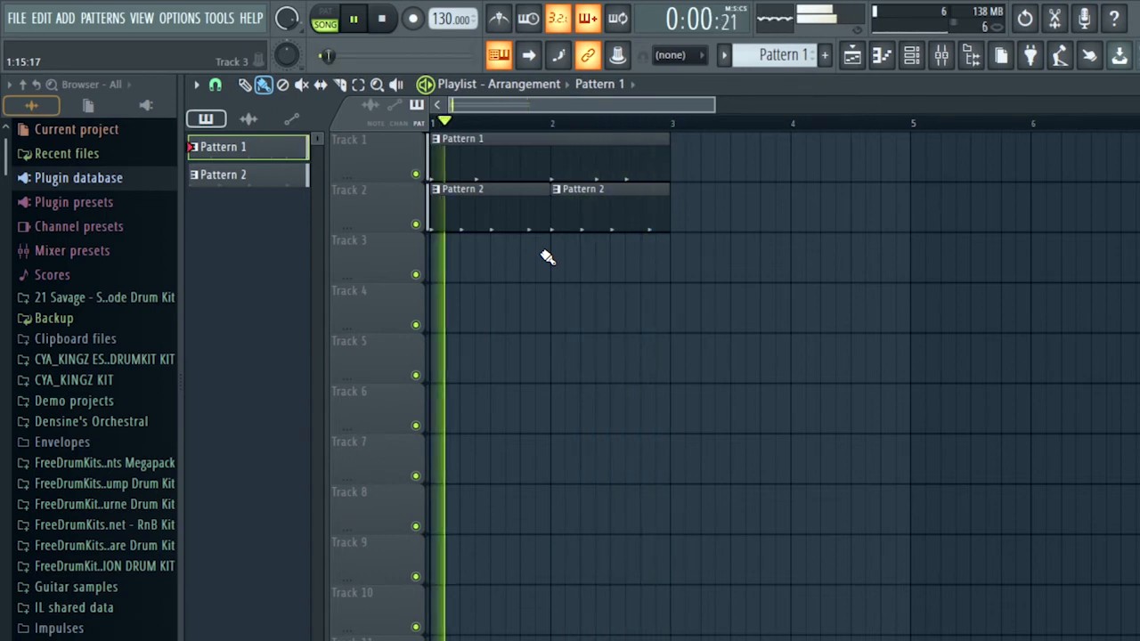
key("space")
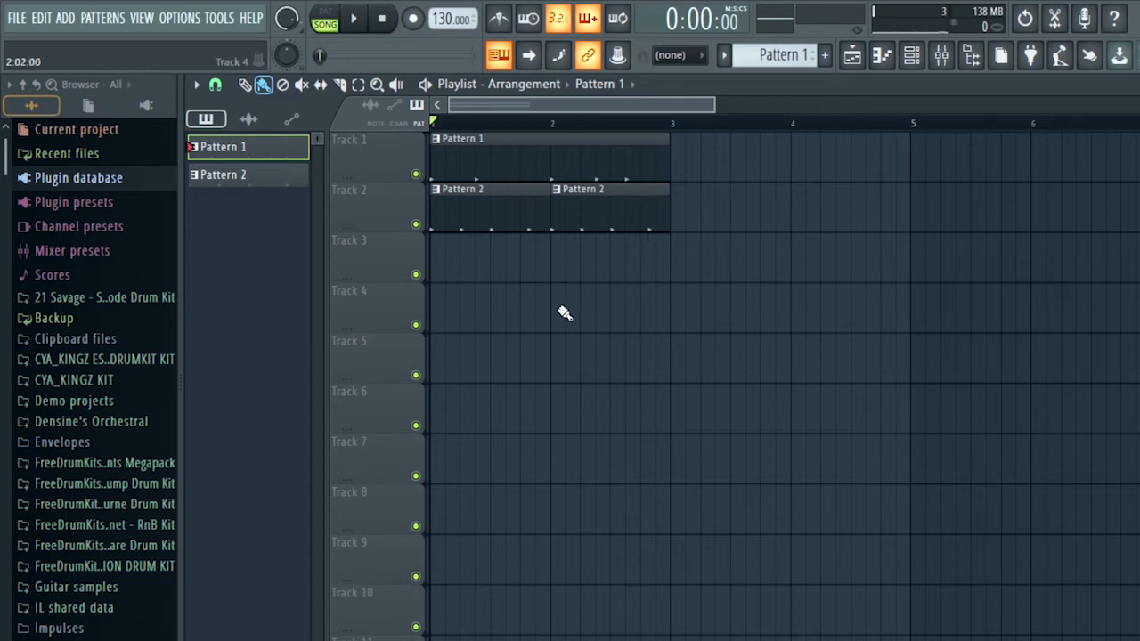
Show the channel rack for Pattern 1, add Kick hits on steps 5 and 13, and start playback
left_click(911, 61)
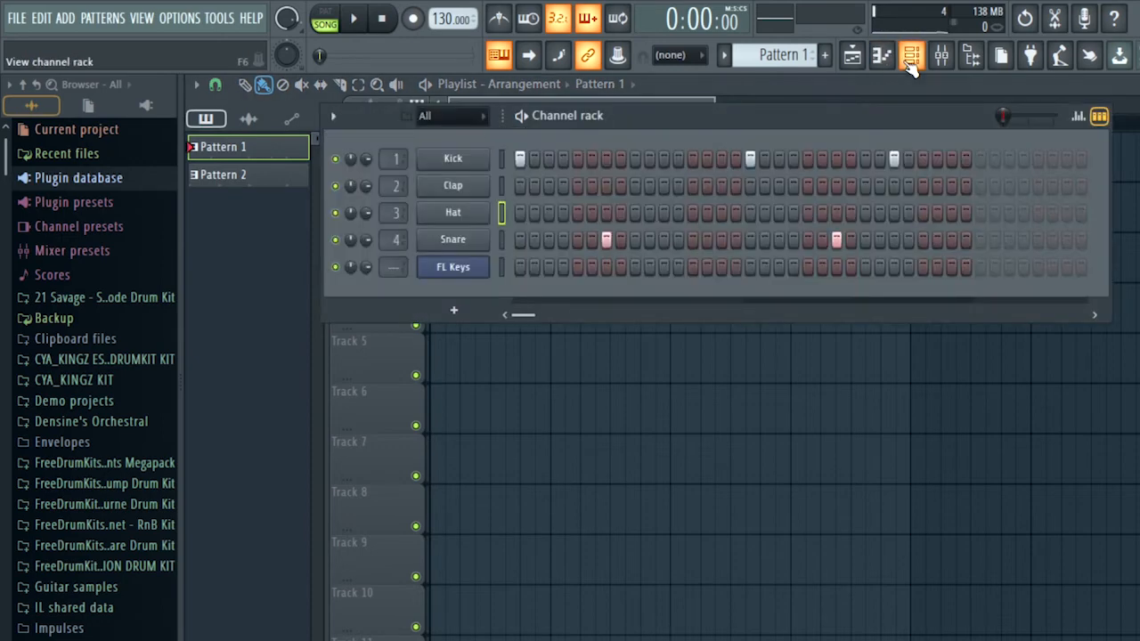
right_click(450, 279)
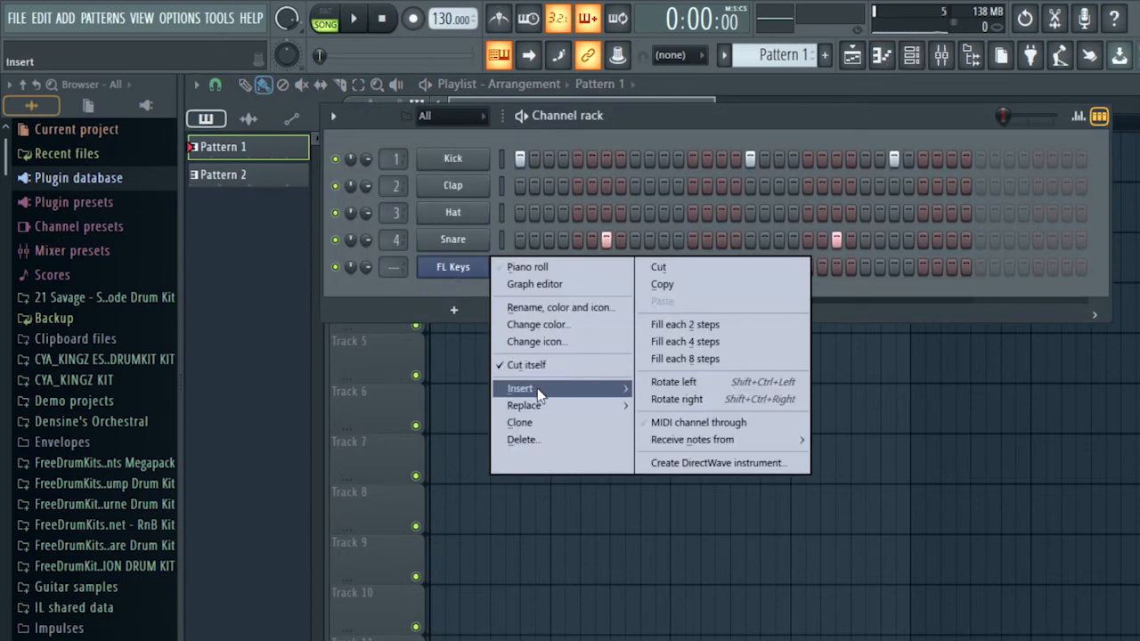
left_click(513, 134)
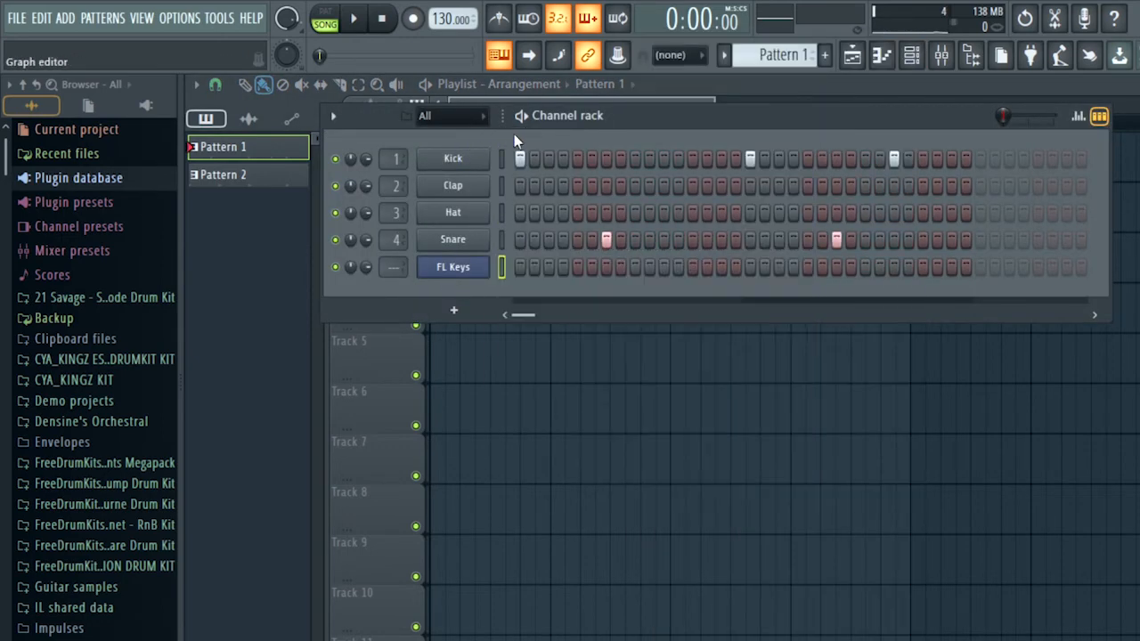
left_click(577, 159)
left_click(693, 158)
key("space")
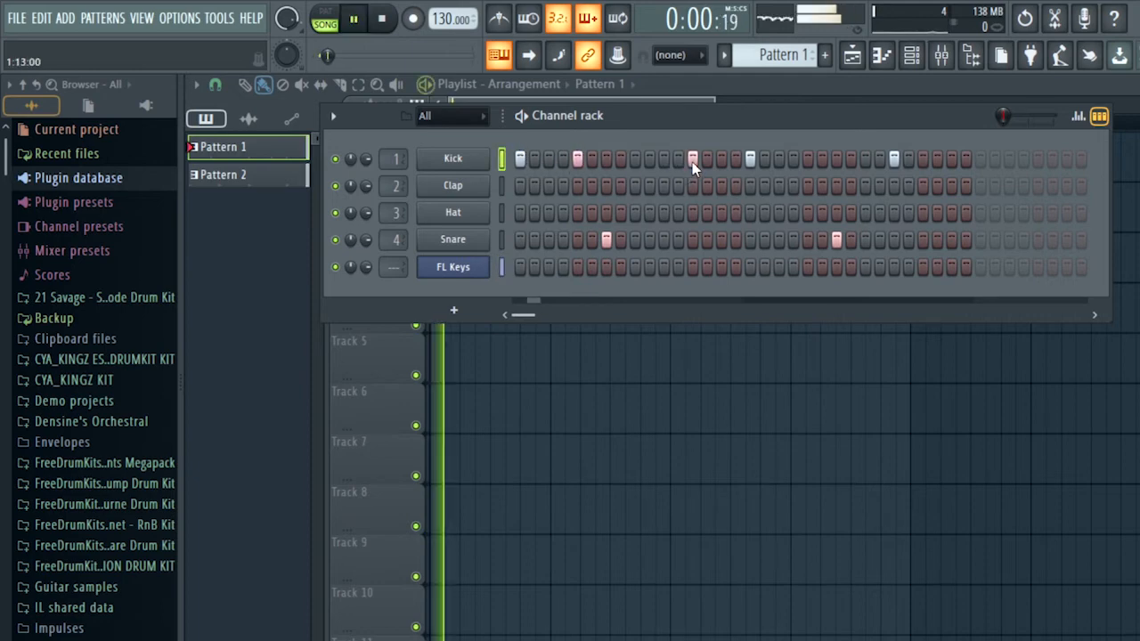
Try the song without the Kick hit on step 13, stop playback, and restore the hit
left_click(692, 158)
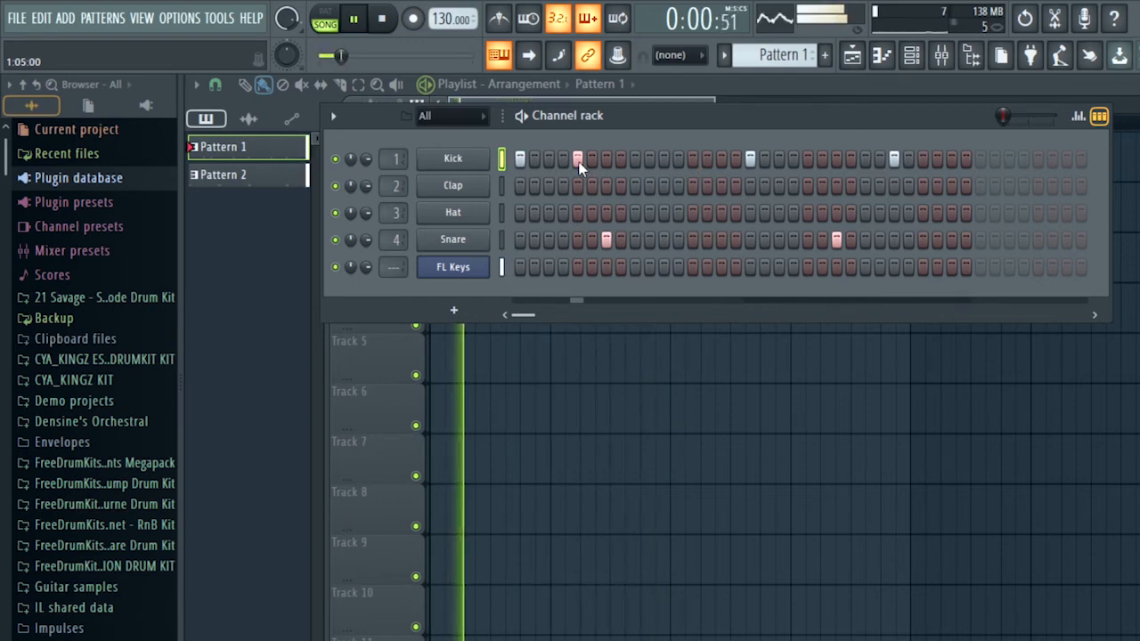
key("space")
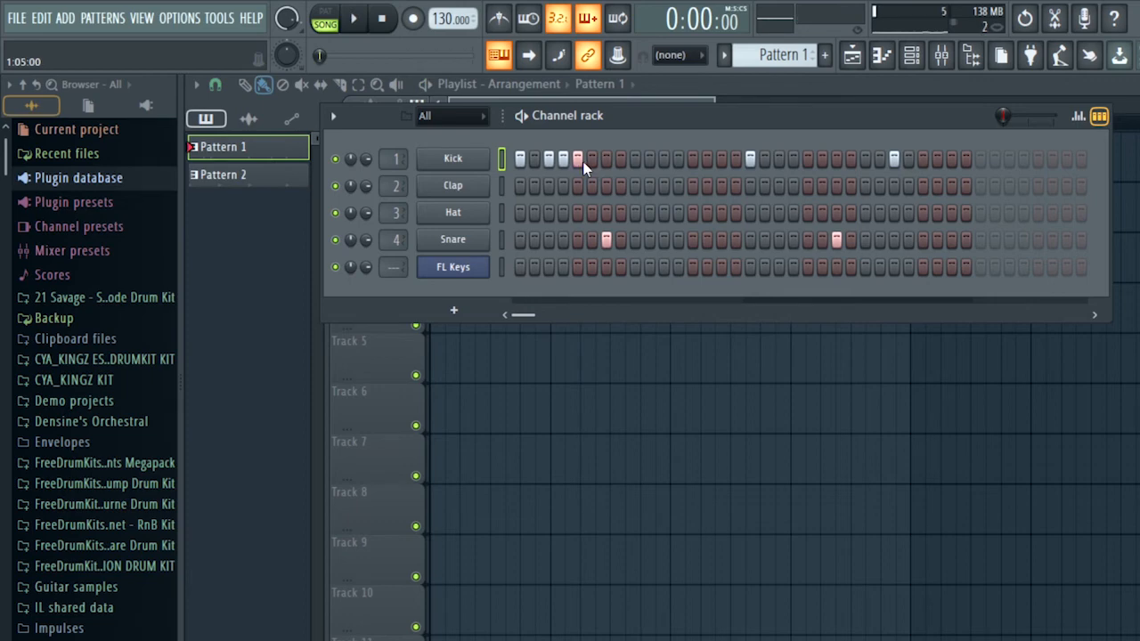
left_click(581, 161)
left_click(693, 161)
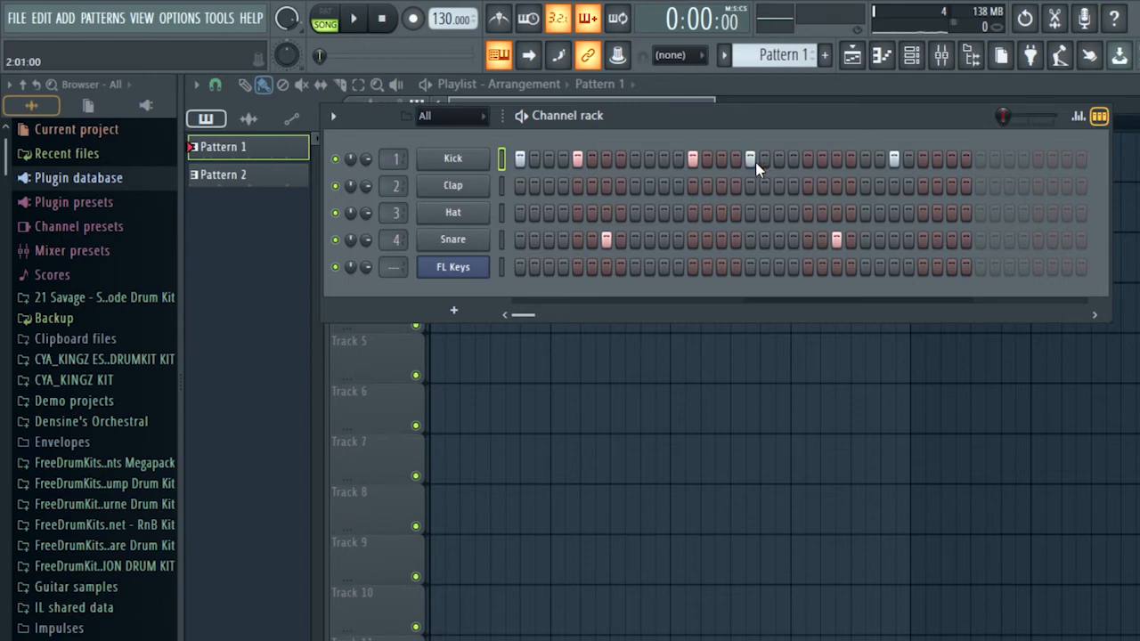
Switch to Pattern 2, try moving its first FL Keys hit to step 2, and clear all the FL Keys steps
scroll(784, 54, "down", 1)
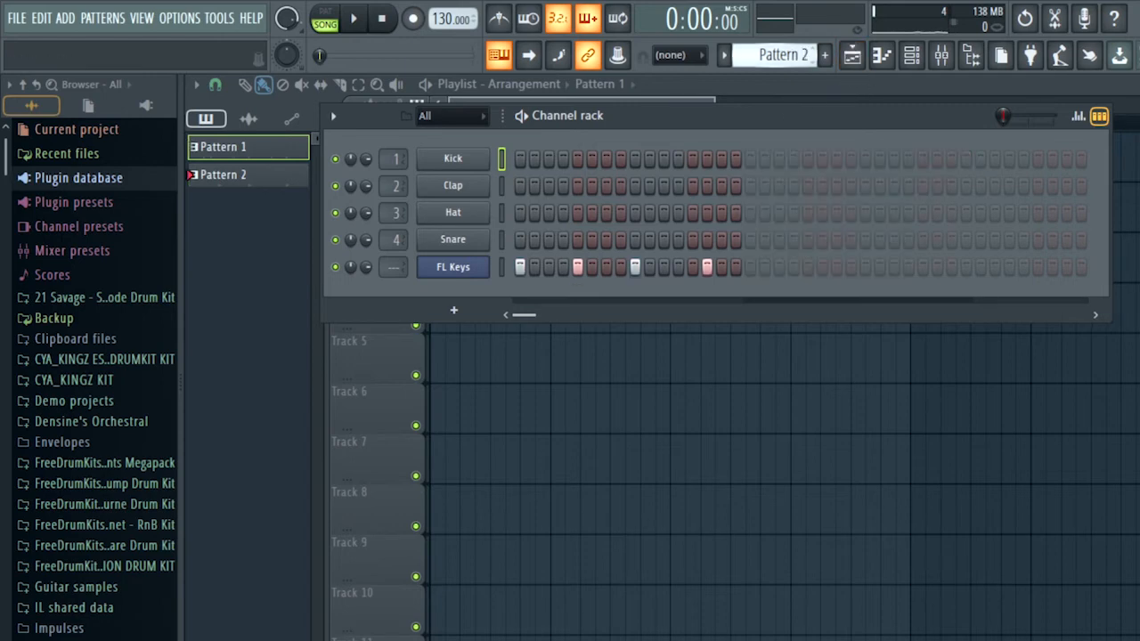
left_click(520, 269)
left_click(539, 266)
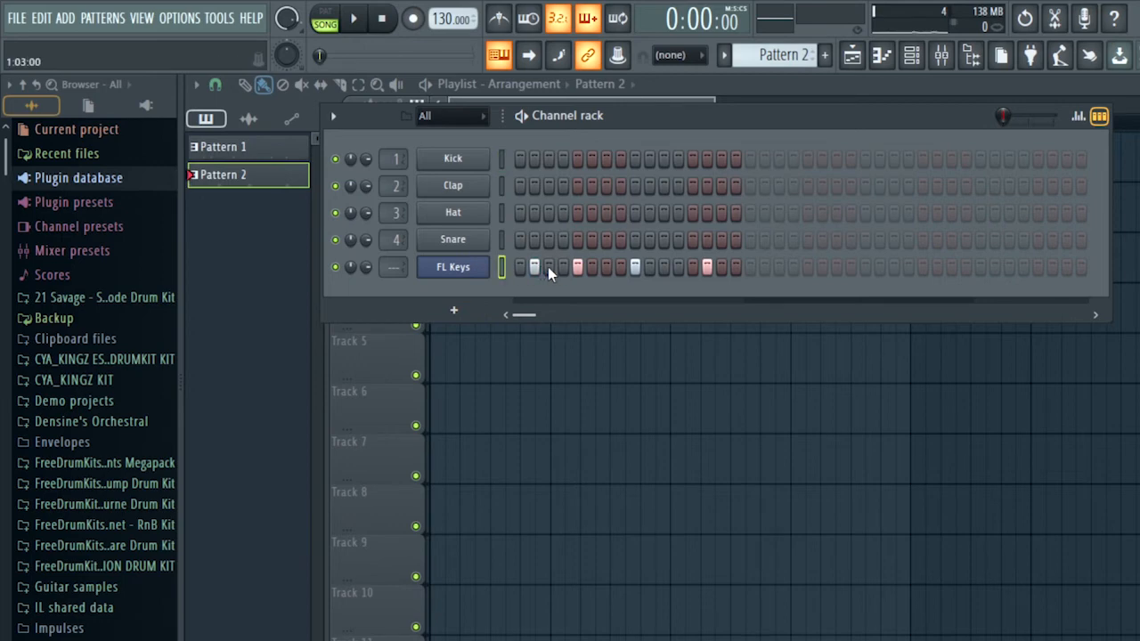
key("space")
left_click(548, 267)
key("space")
Try drawing a short C5 note at bar 1 in the FL Keys piano roll, delete it, and close the piano roll
right_click(467, 269)
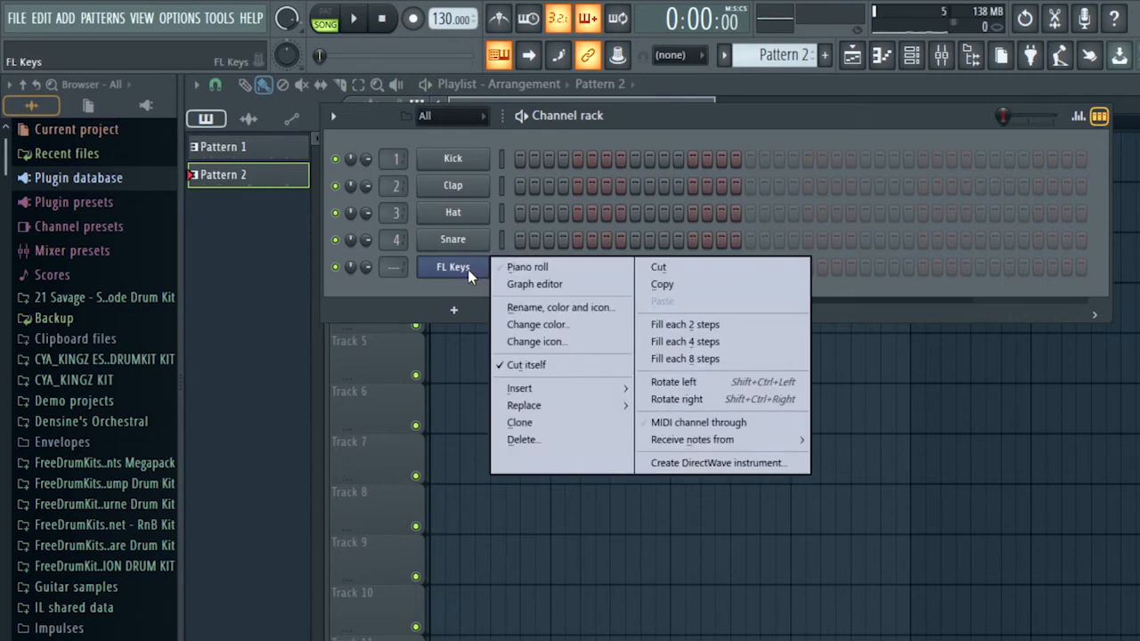
left_click(534, 284)
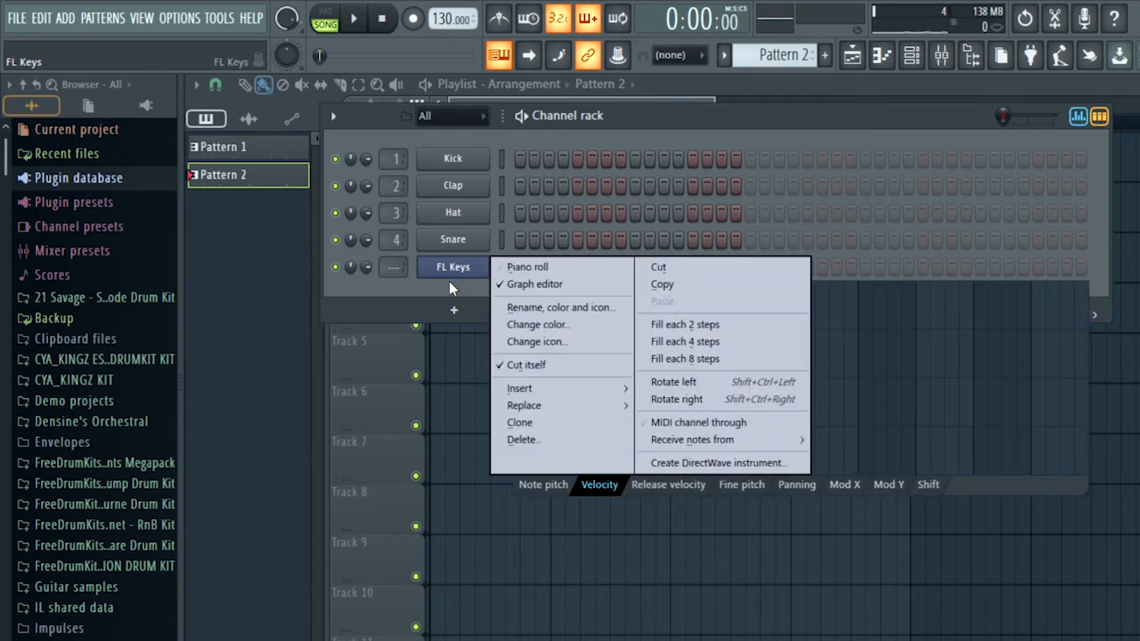
left_click(521, 267)
left_click(249, 287)
left_click(269, 288)
left_click_drag(287, 287, 279, 288)
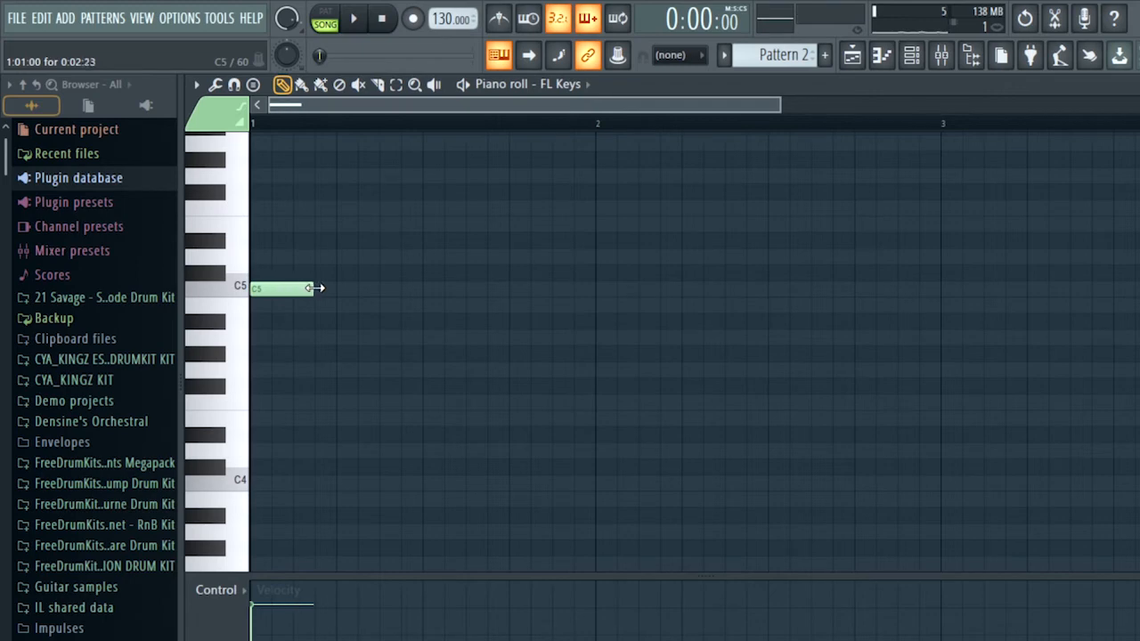
right_click(336, 287)
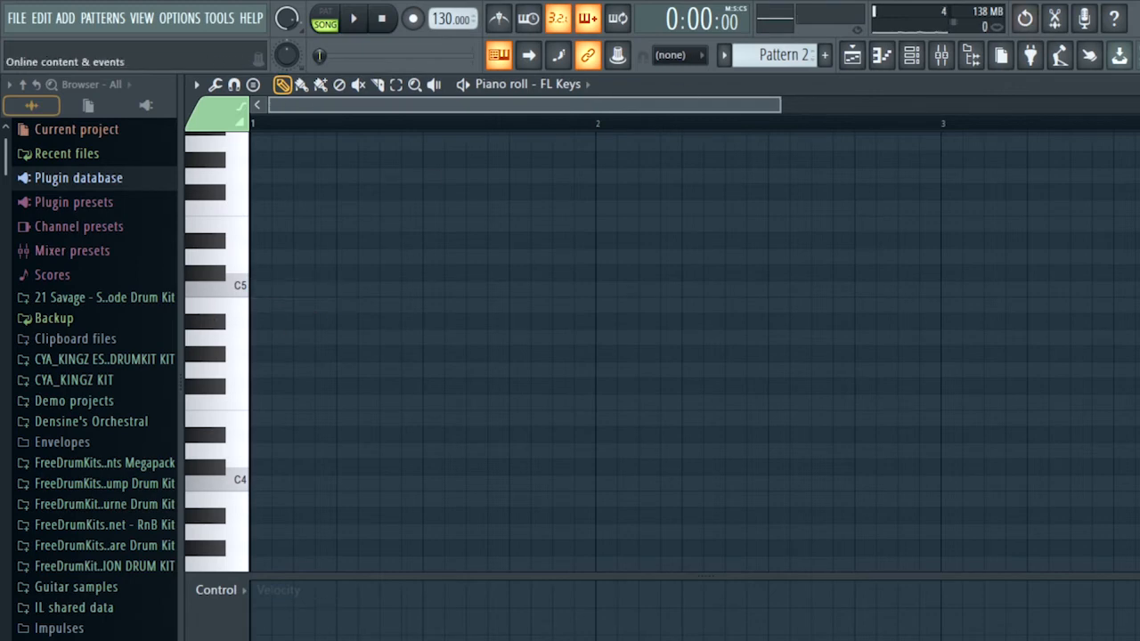
key("Escape")
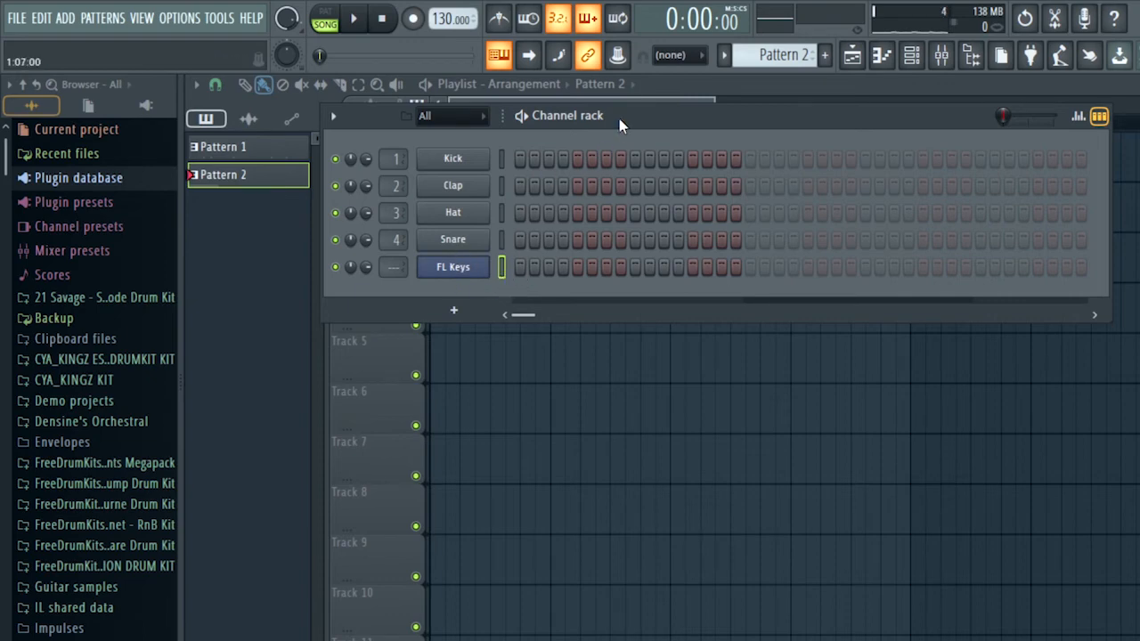
Move the channel rack aside and try FL Keys hits on steps 1, 5 and 9 before clearing them
left_click_drag(621, 122, 703, 131)
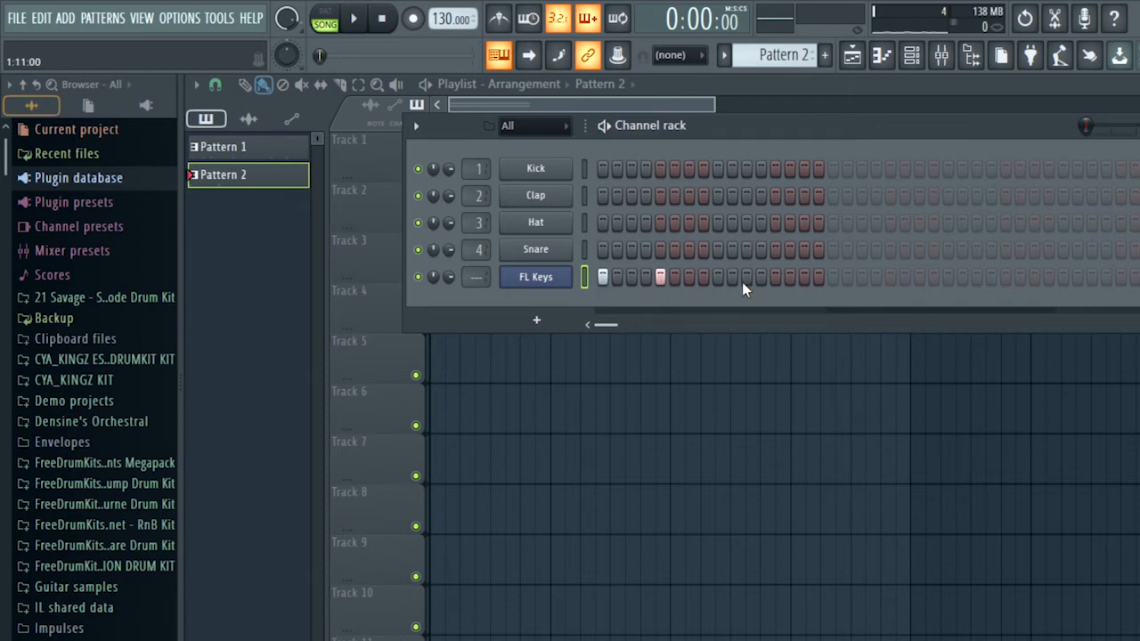
left_click(717, 277)
left_click(660, 277)
Open the FL Keys piano roll and draw a C5 note at bar 1, stretched to about 8 steps
right_click(529, 281)
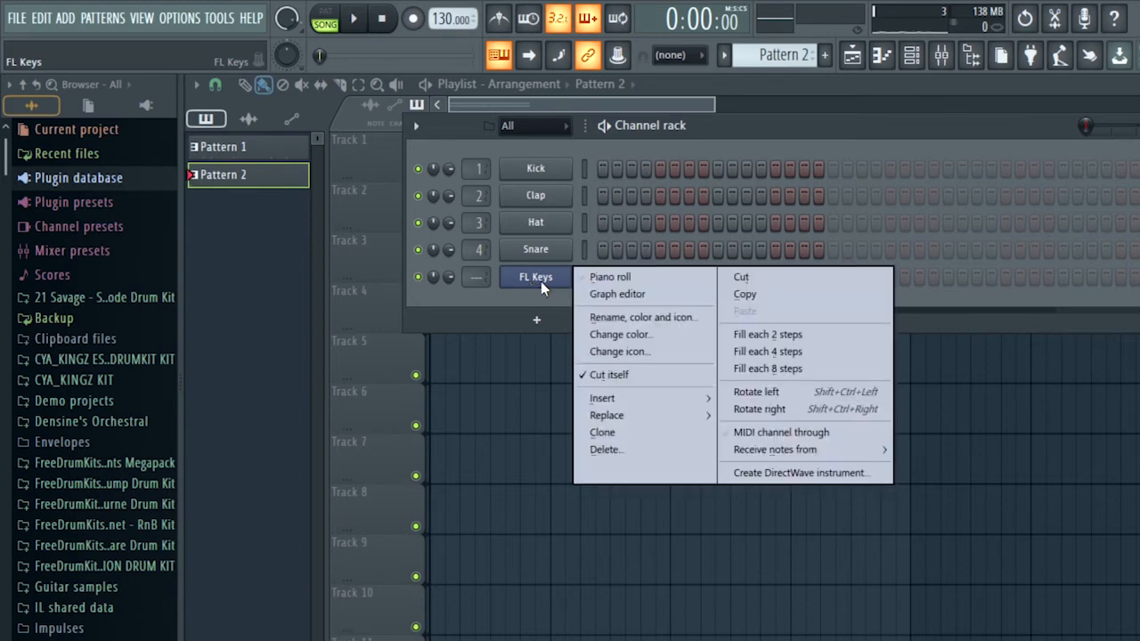
left_click(541, 281)
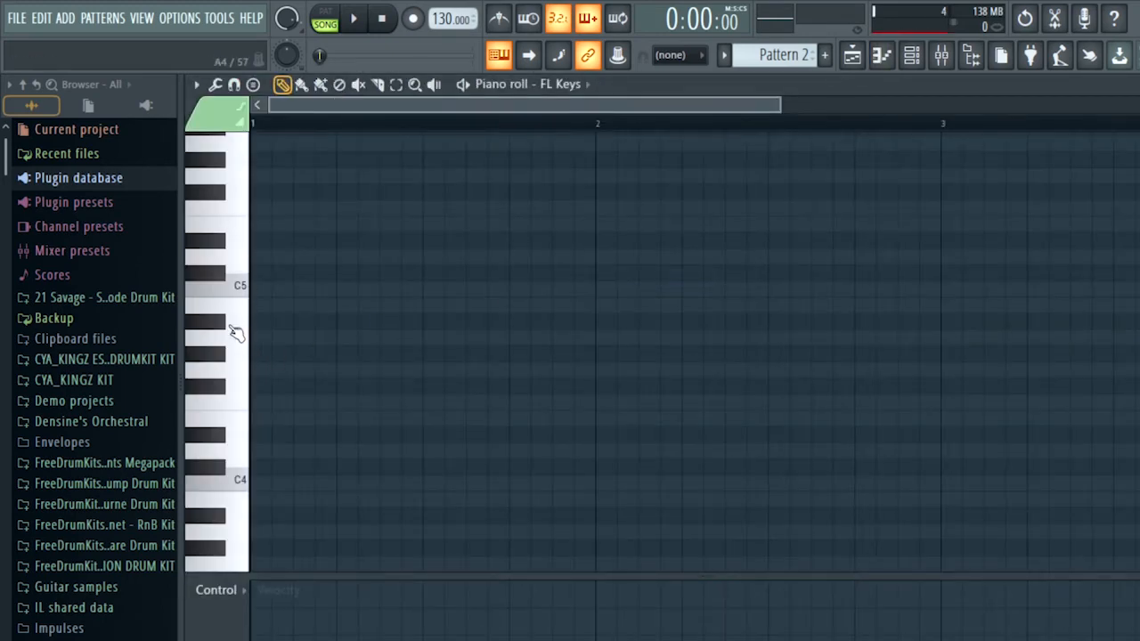
scroll(374, 302, "up", 2)
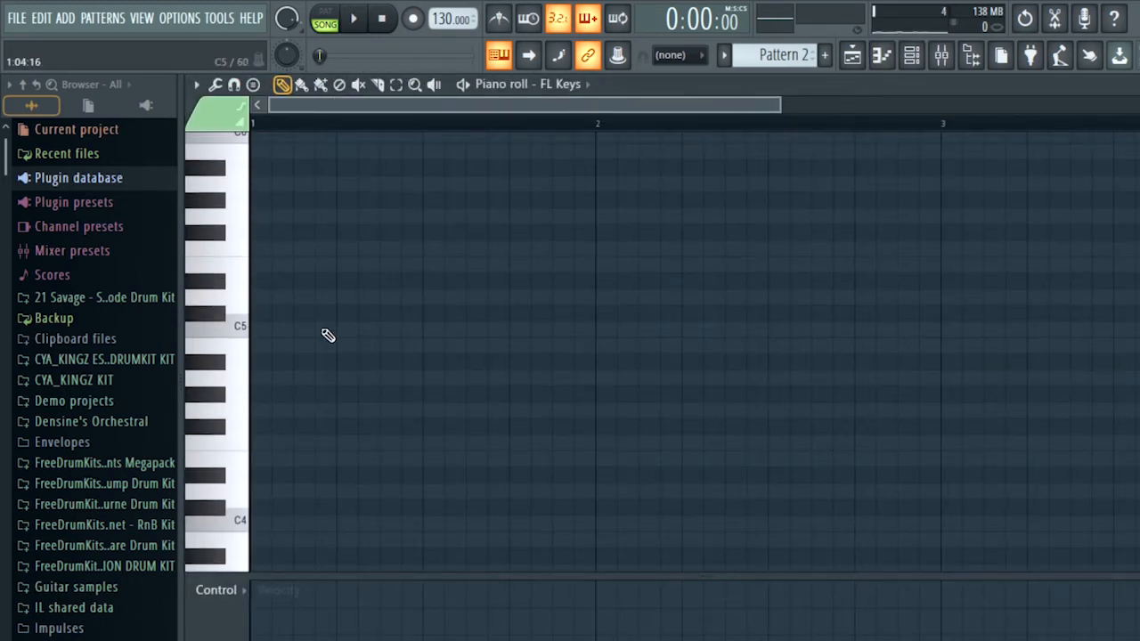
left_click(262, 337)
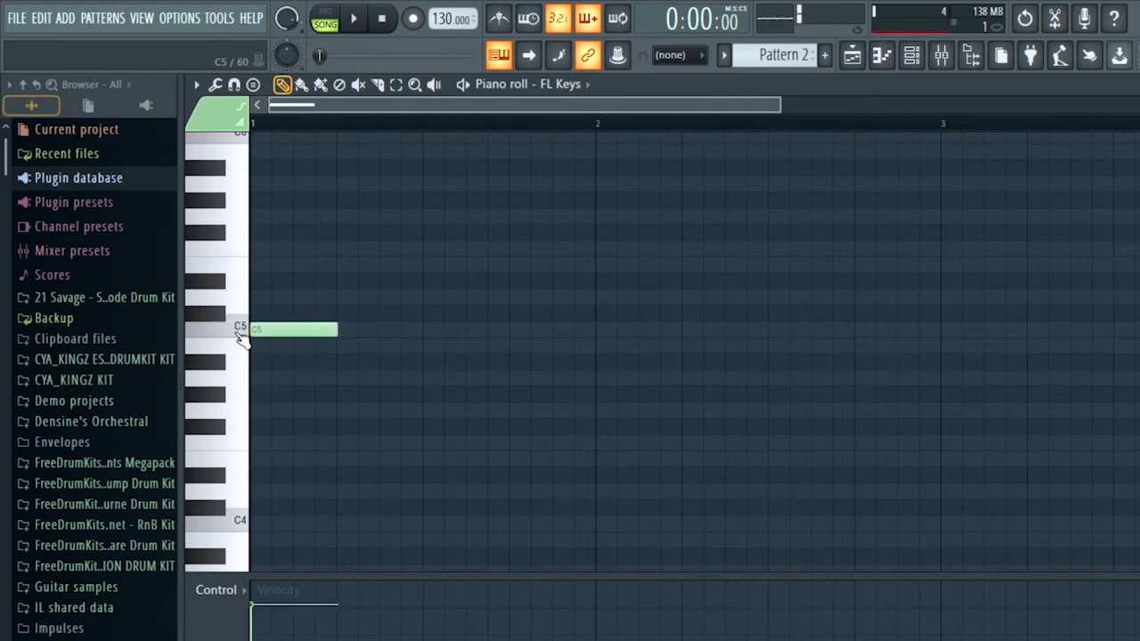
left_click_drag(332, 331, 419, 334)
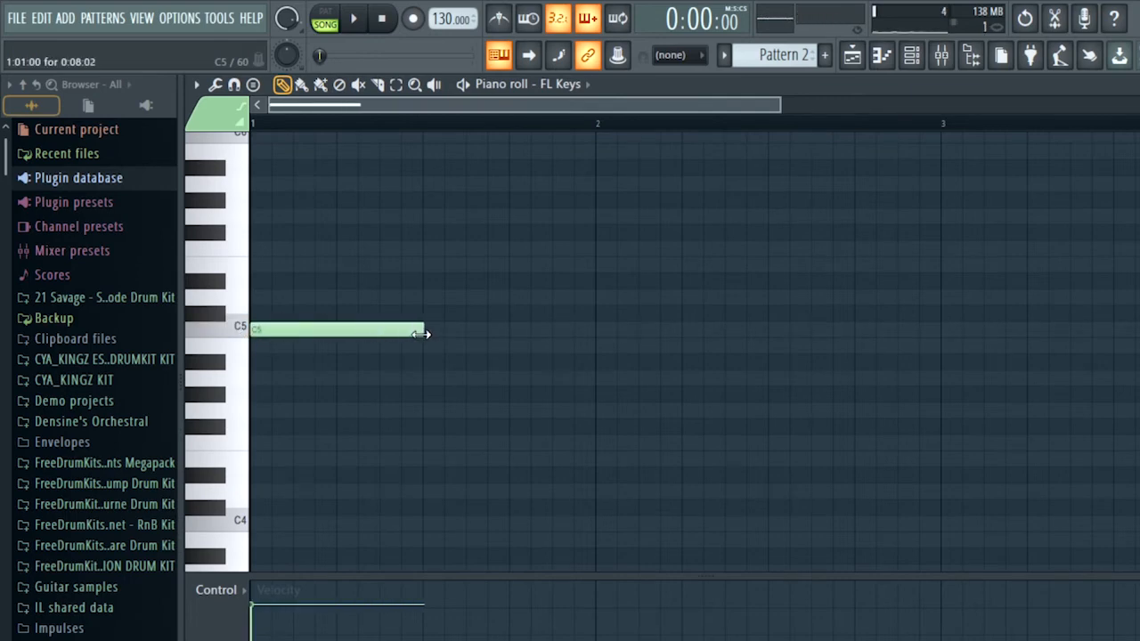
Set the piano roll's snapping to Line and delete the C5 note
left_click(214, 84)
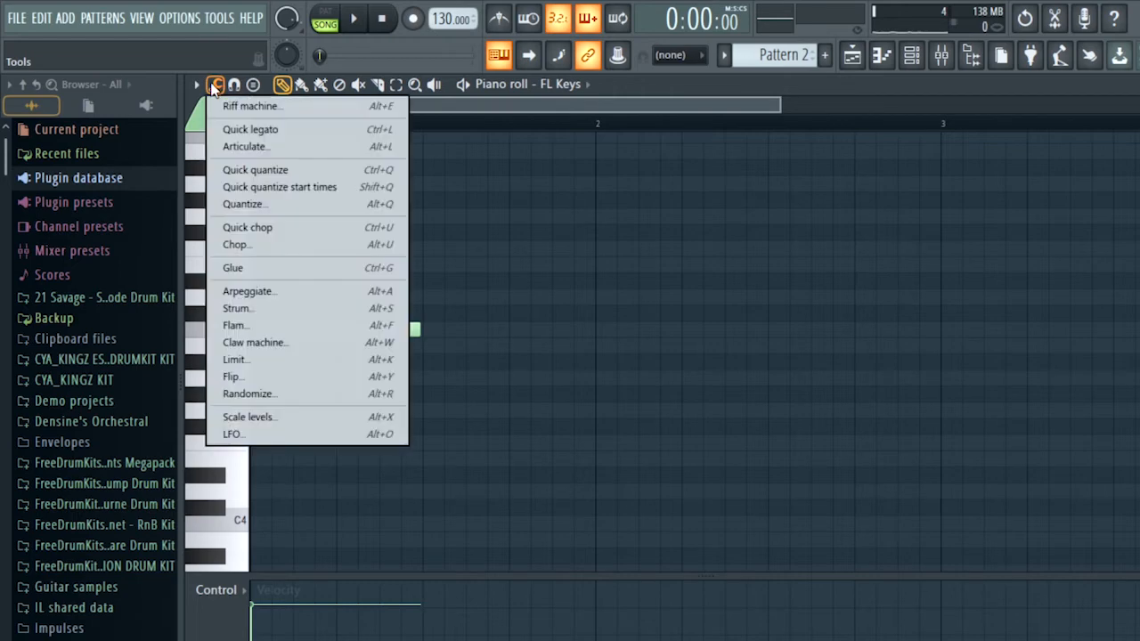
left_click(235, 84)
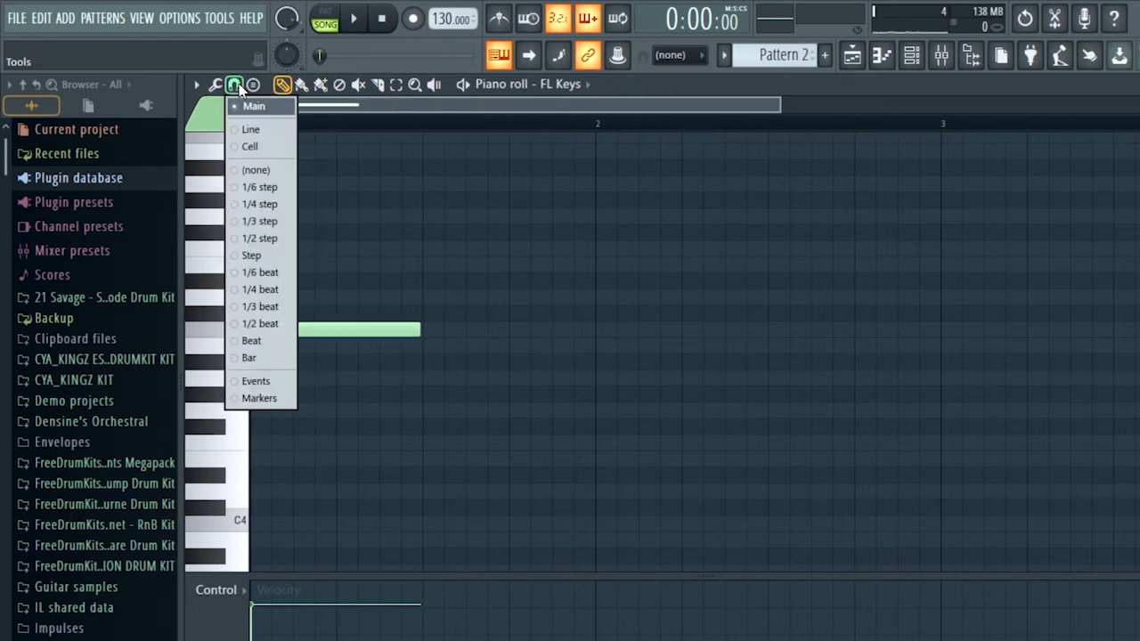
left_click(244, 128)
right_click(389, 329)
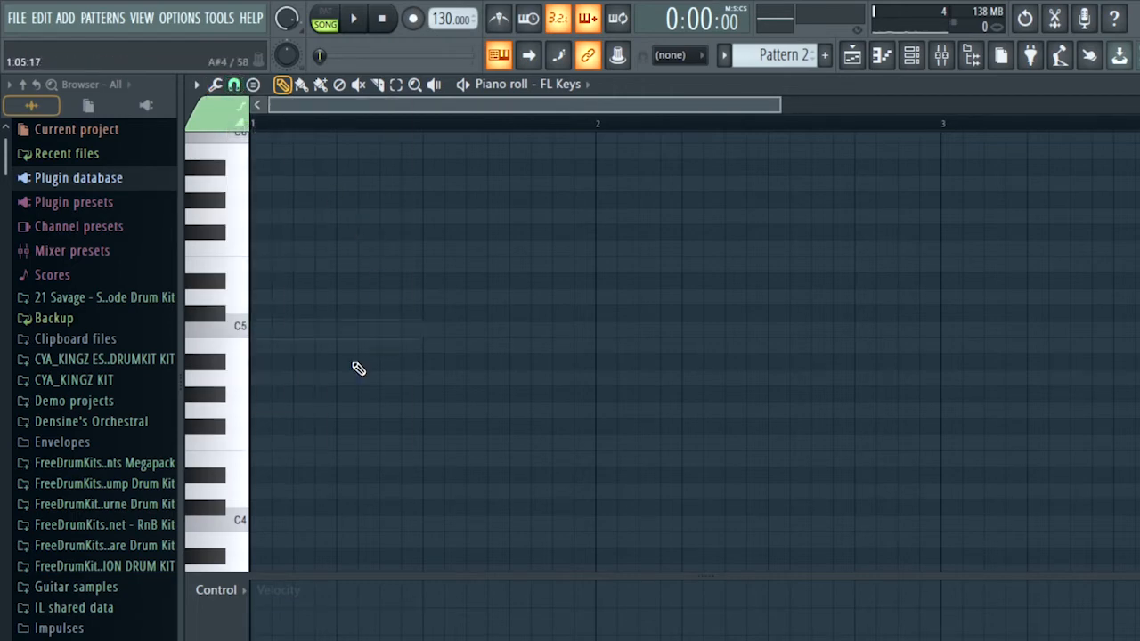
Draw a C5 note at bar 1, stretched to nearly a full bar, and slice it down to about half a bar
left_click(247, 331)
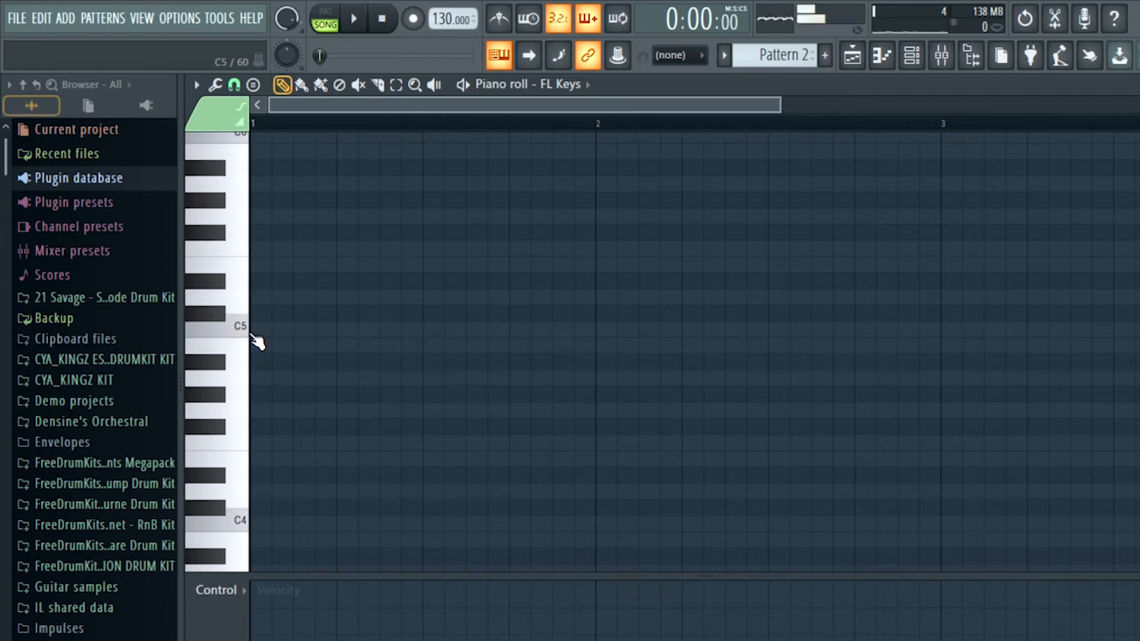
left_click(252, 330)
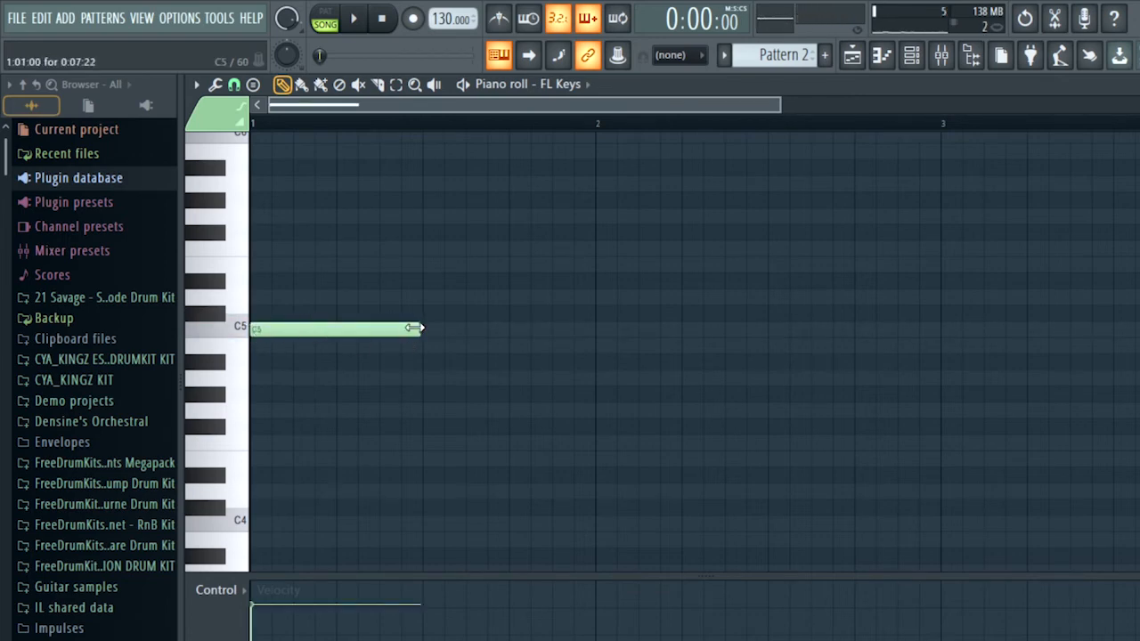
left_click_drag(415, 328, 570, 328)
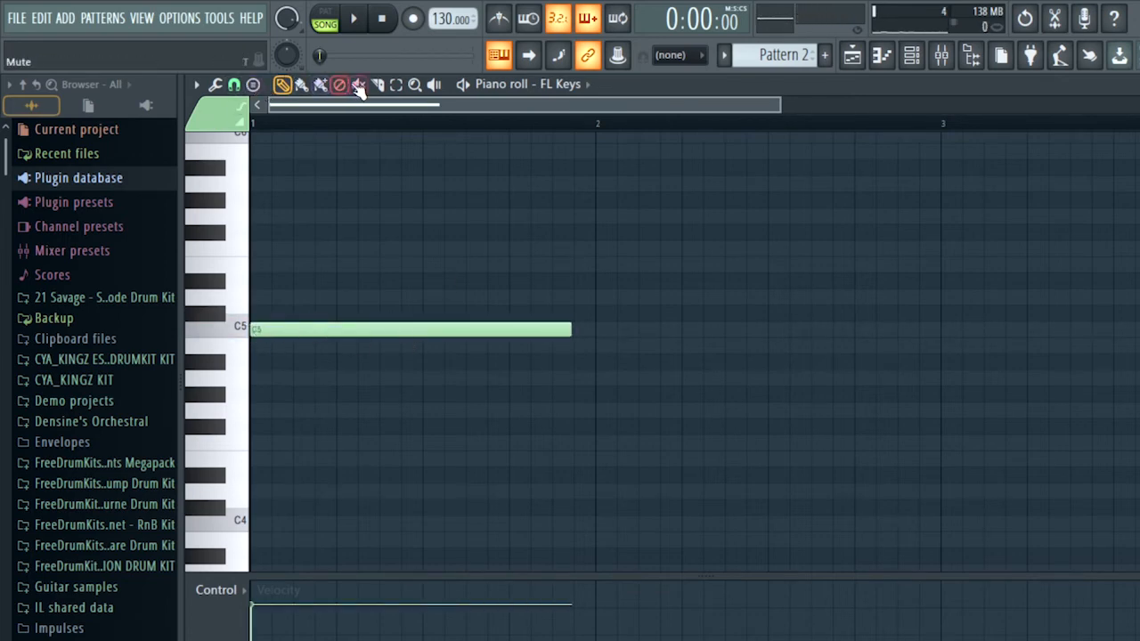
left_click_drag(490, 381, 488, 381)
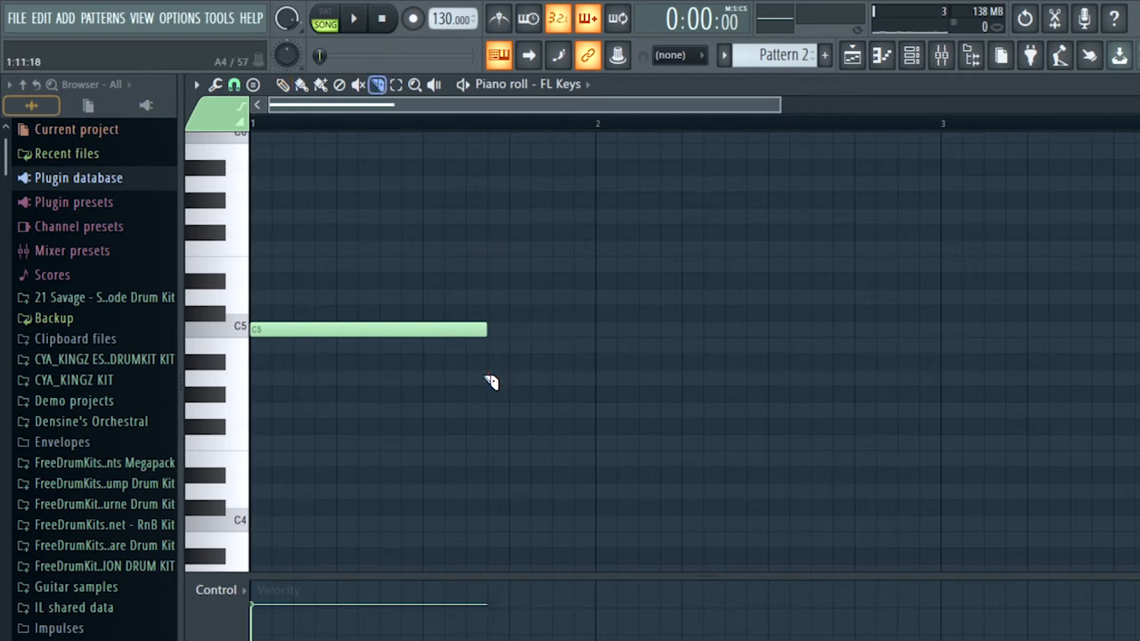
left_click_drag(432, 313, 433, 359)
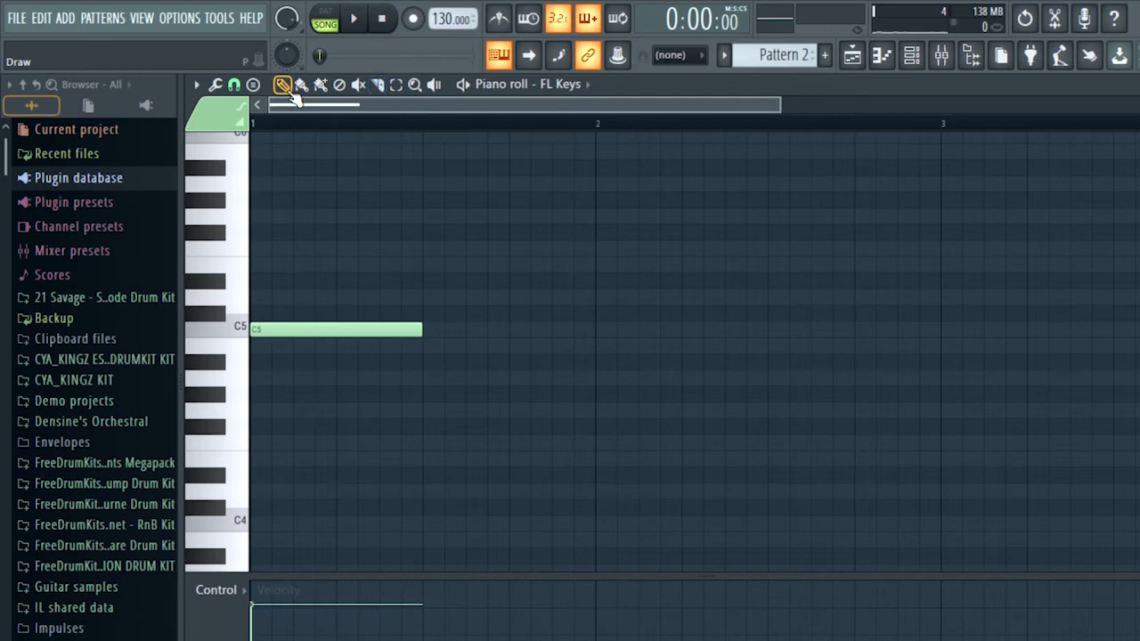
Play back in song mode, stop, and switch to pattern mode to play the C5 note of Pattern 2
key("space")
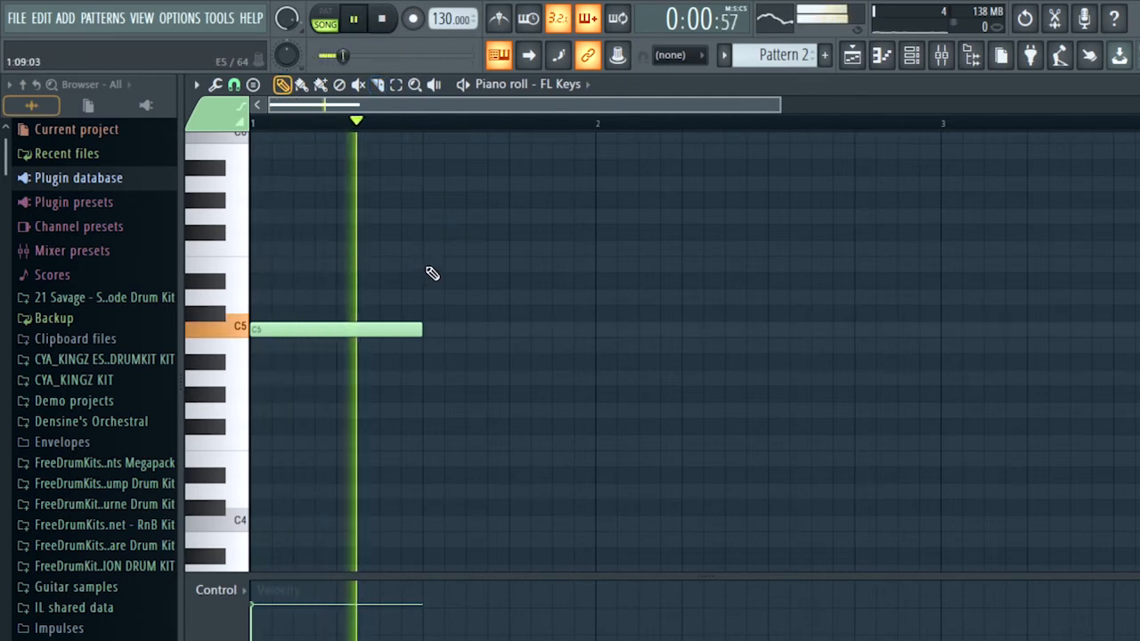
key("space")
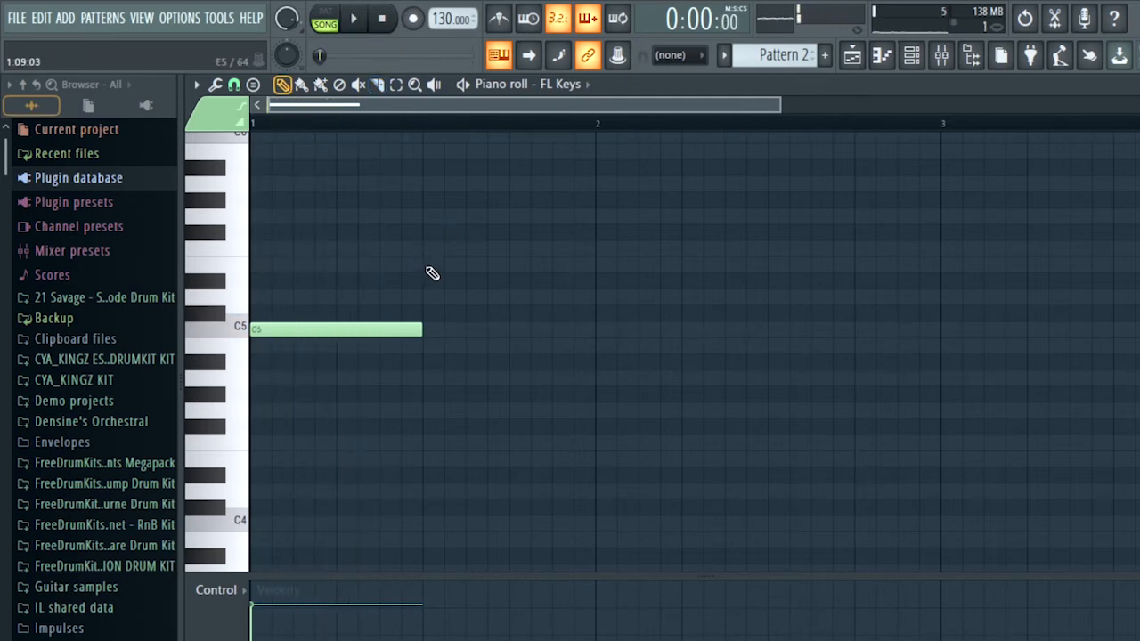
left_click(325, 22)
key("space")
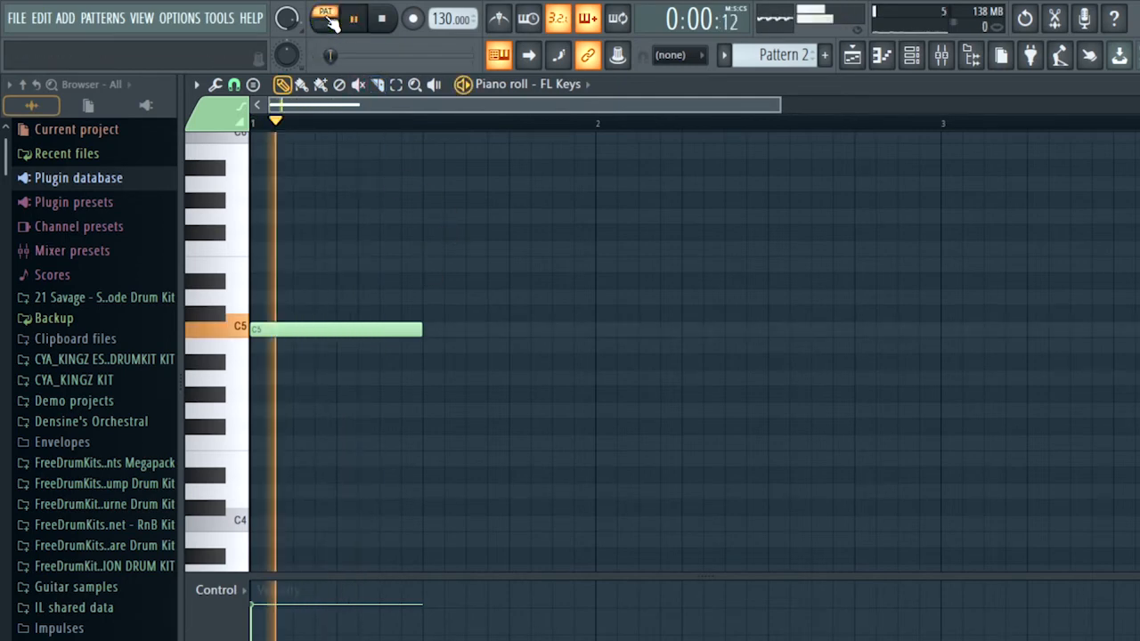
Add an E5 note halfway through bar 1, trimmed to about half a bar, plus a B4 note at bar 2, and play the melody
left_click(420, 267)
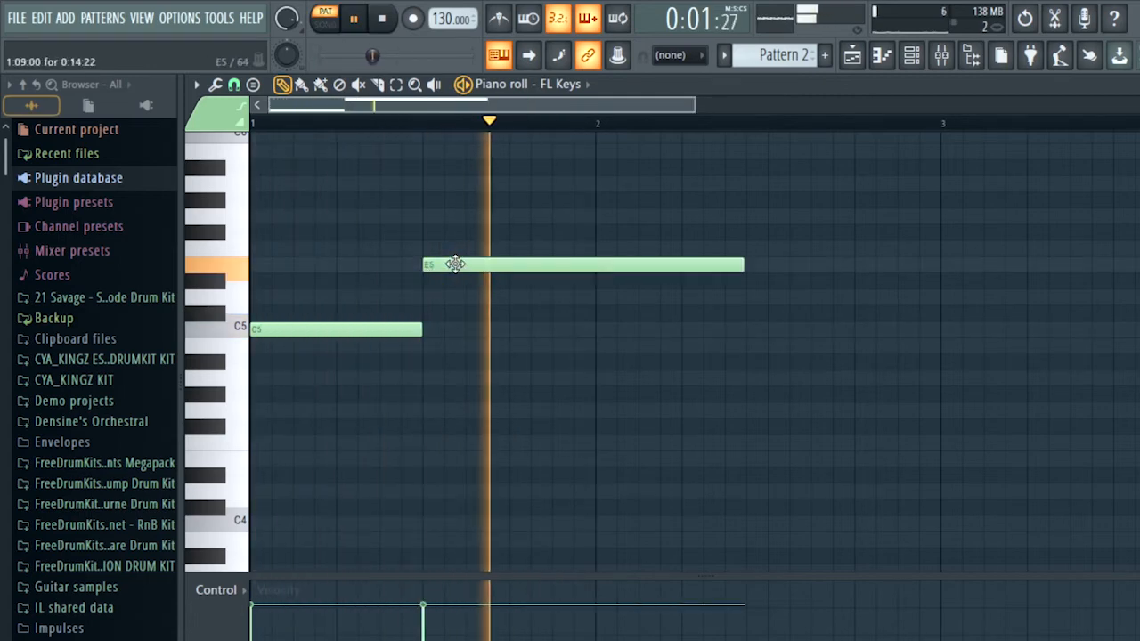
key("space")
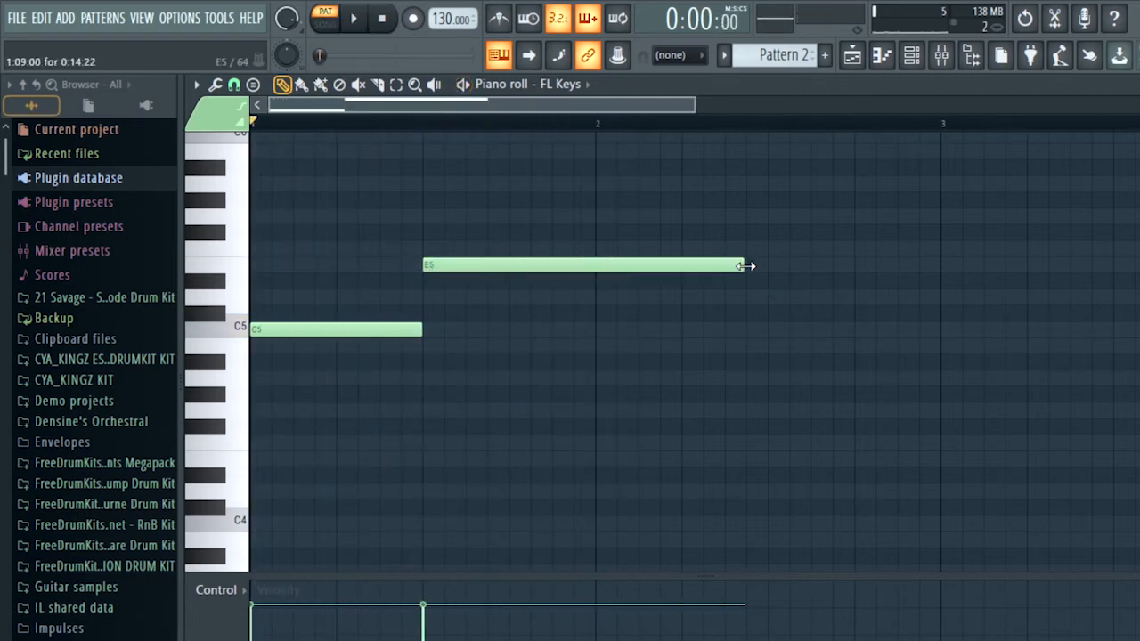
left_click_drag(744, 265, 612, 257)
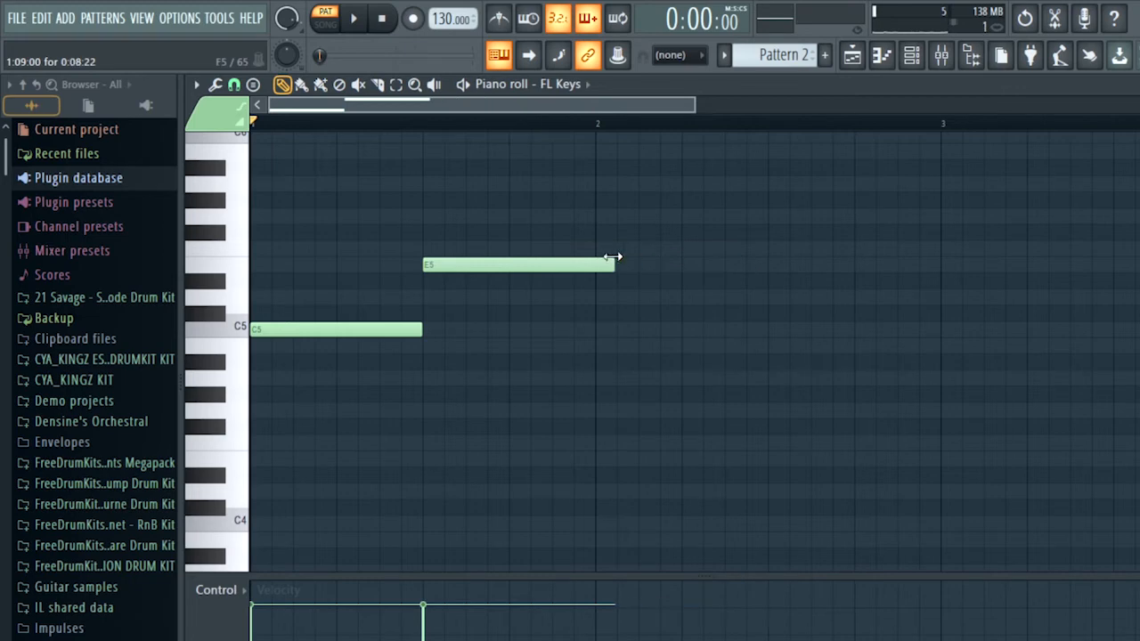
left_click(597, 348)
key("space")
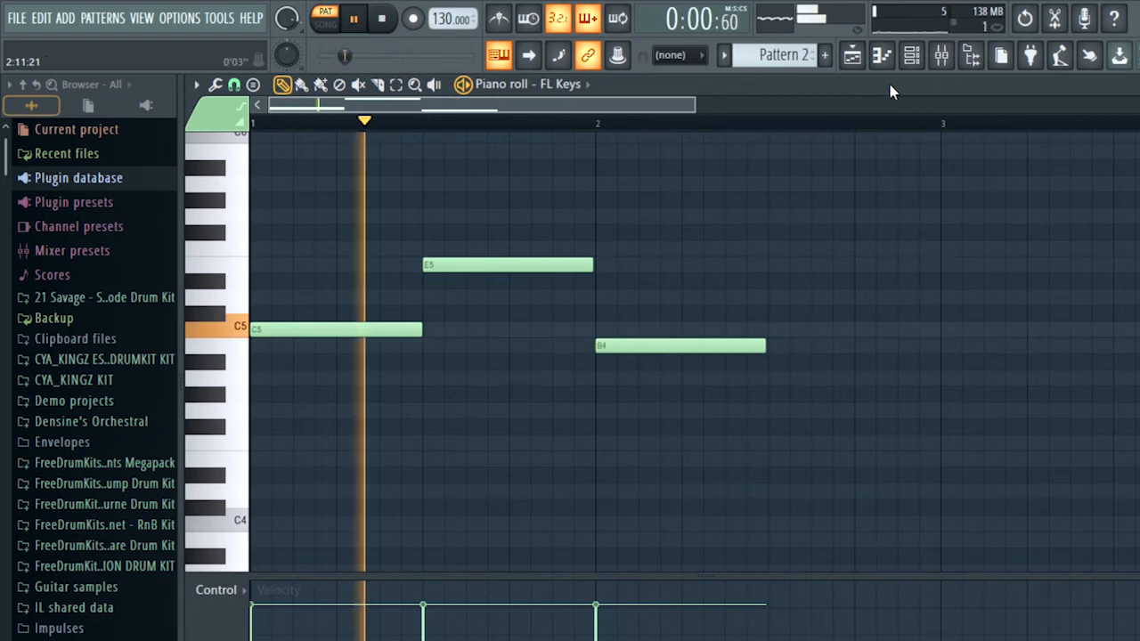
Show the channel rack, switch to Pattern 1, stop playback and clear the pattern's remaining kick and snare hits
left_click(913, 61)
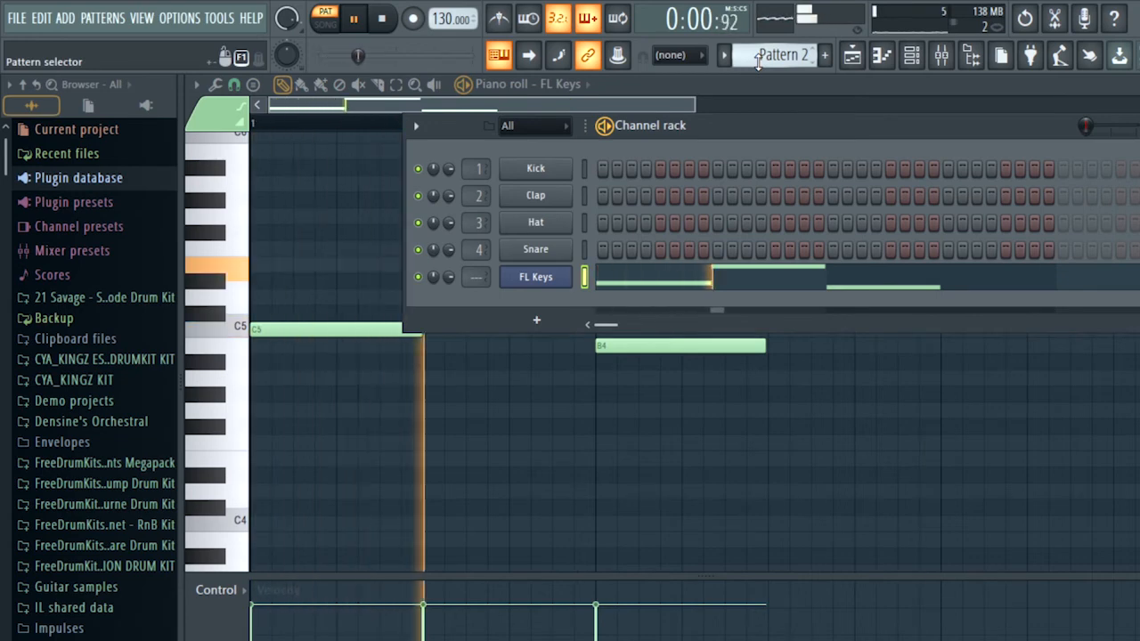
scroll(760, 61, "up", 1)
key("space")
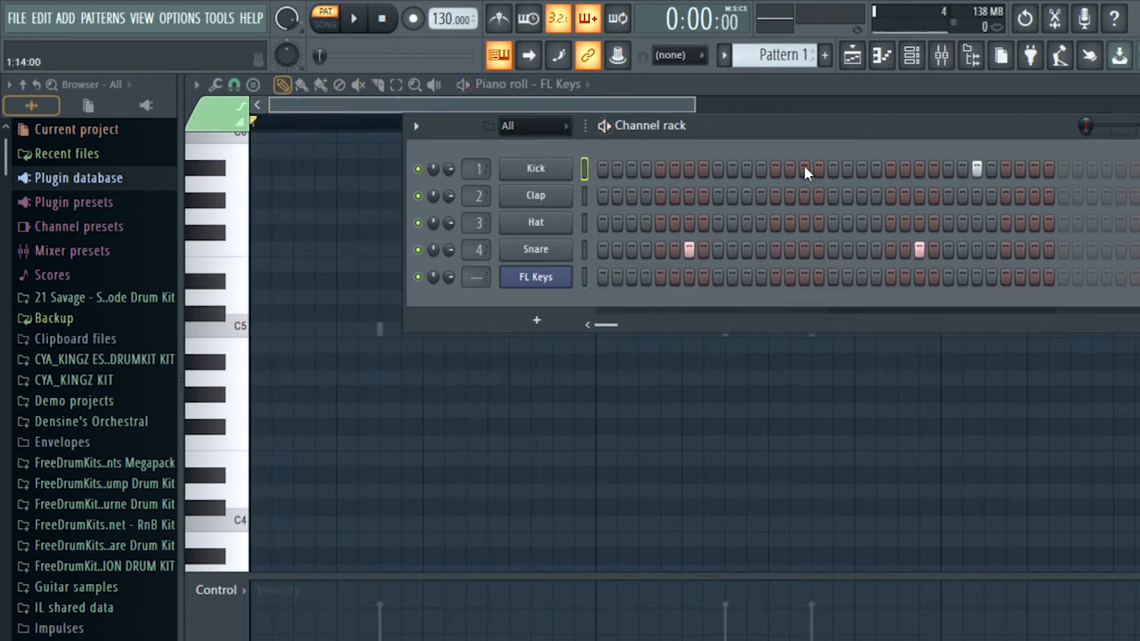
left_click(922, 252)
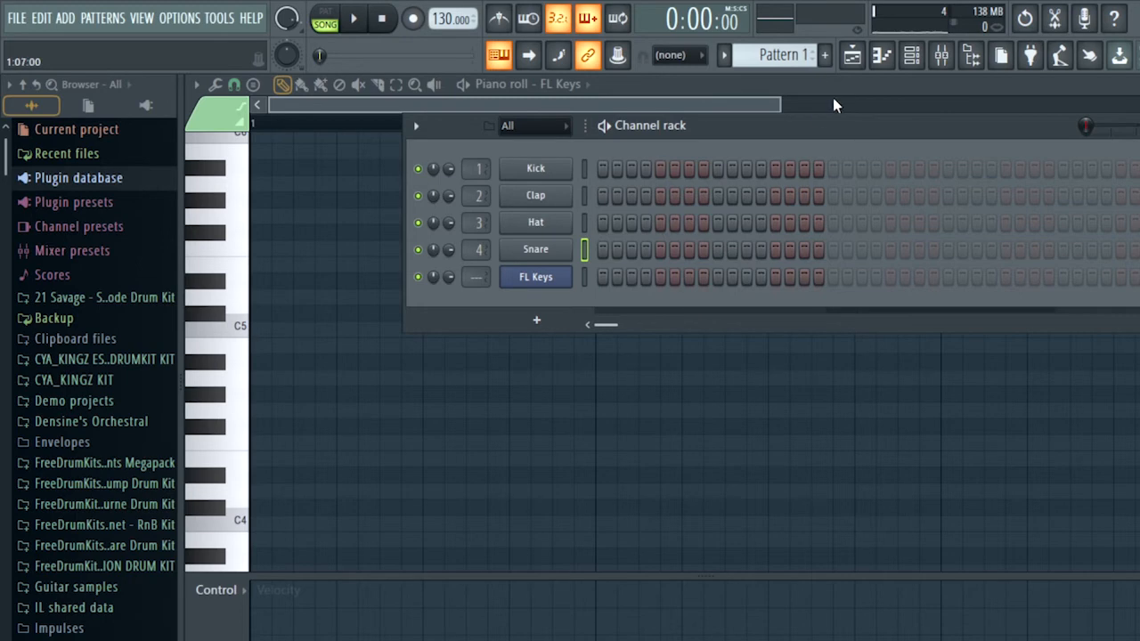
In the playlist, delete the second Pattern 2 clip, stretch the Pattern 1 clip to bar 3 and select bars 1 and 2
left_click(881, 55)
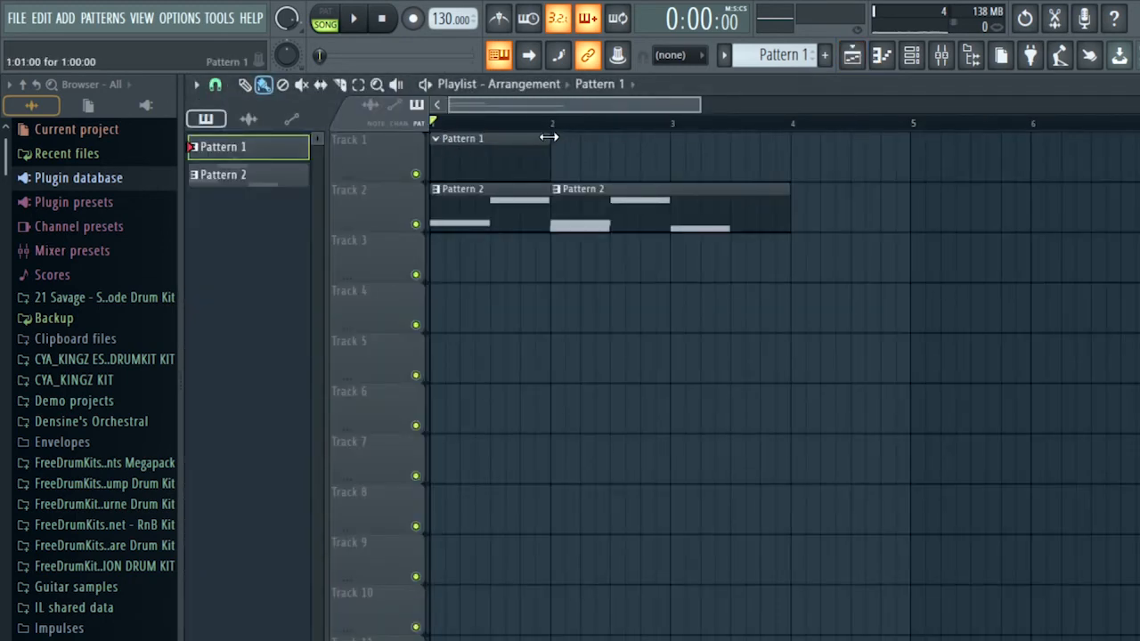
right_click(767, 231)
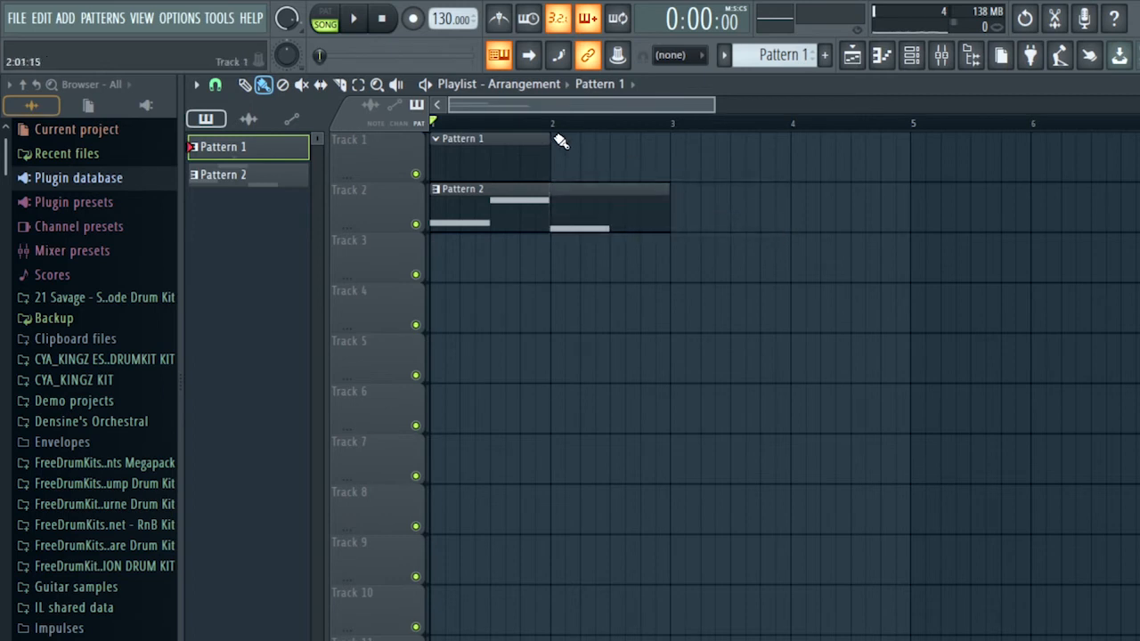
left_click_drag(544, 140, 431, 123)
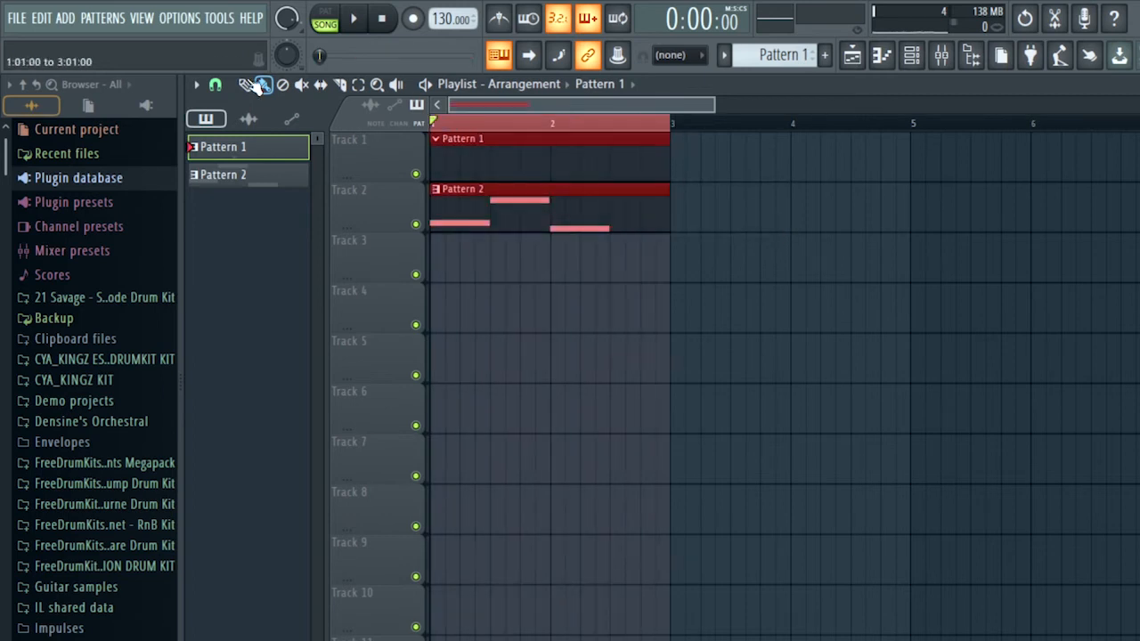
Show the channel rack and play the selected bars in song mode while trying an FL Keys hit on step 5 of Pattern 1
left_click(913, 59)
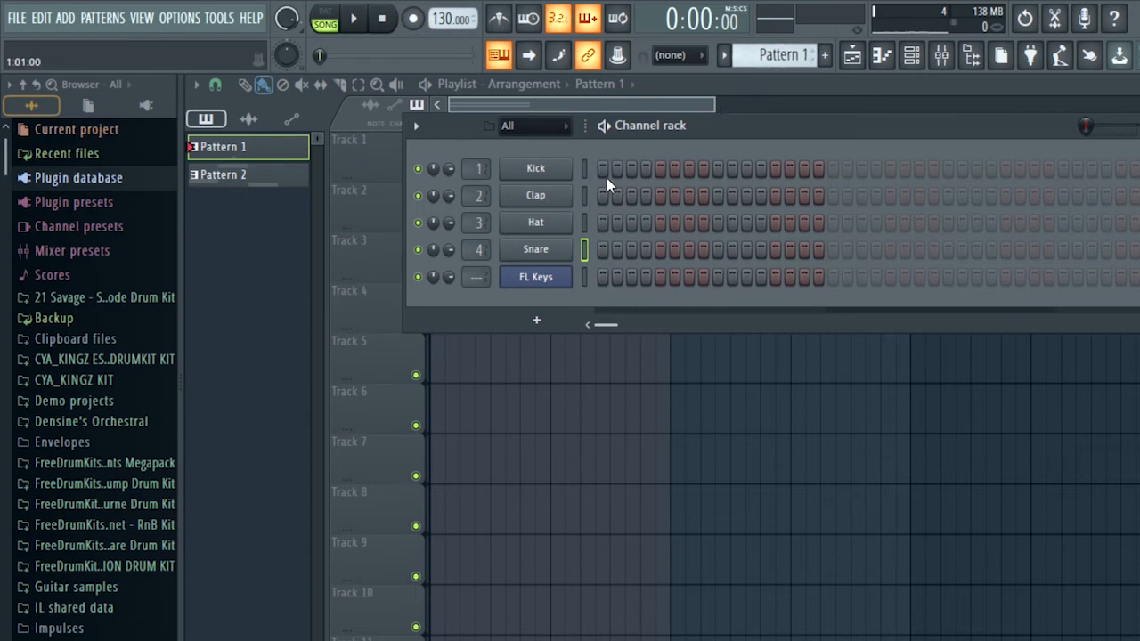
key("space")
key("space")
key("space")
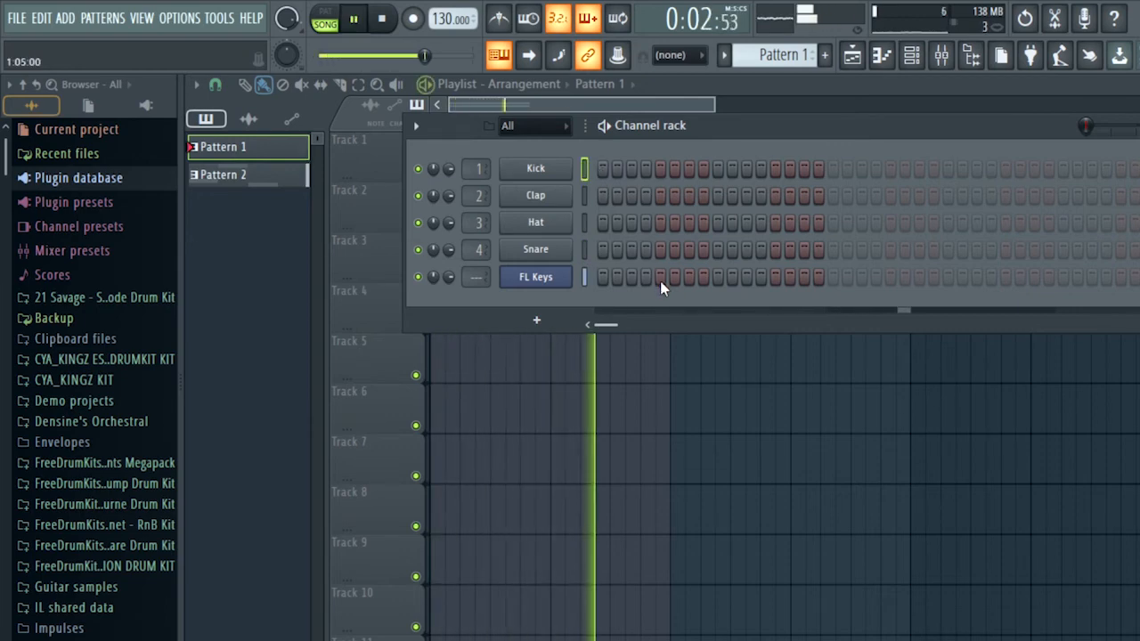
key("space")
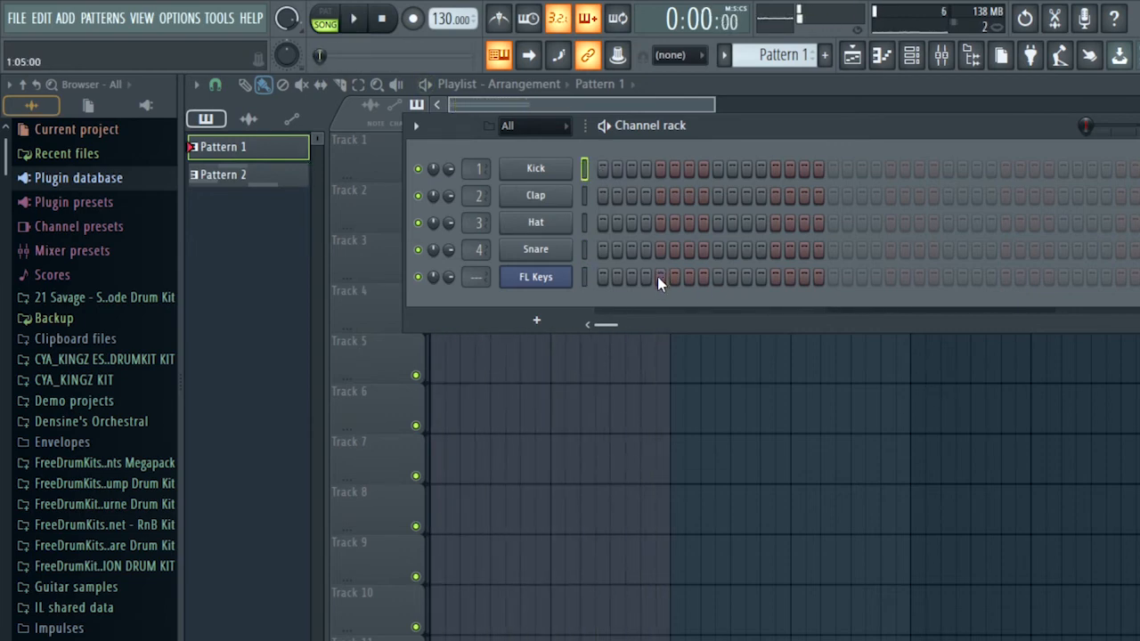
key("space")
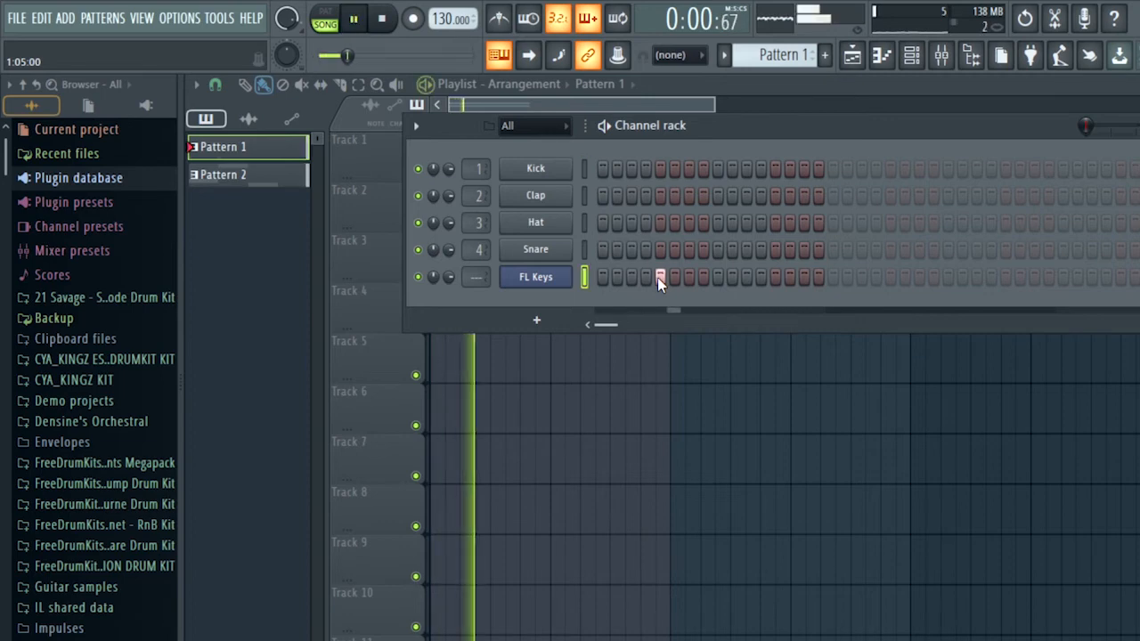
Add snare hits on steps 9 and 25 of Pattern 1, playing them against the melody
left_click(717, 249)
key("space")
key("space")
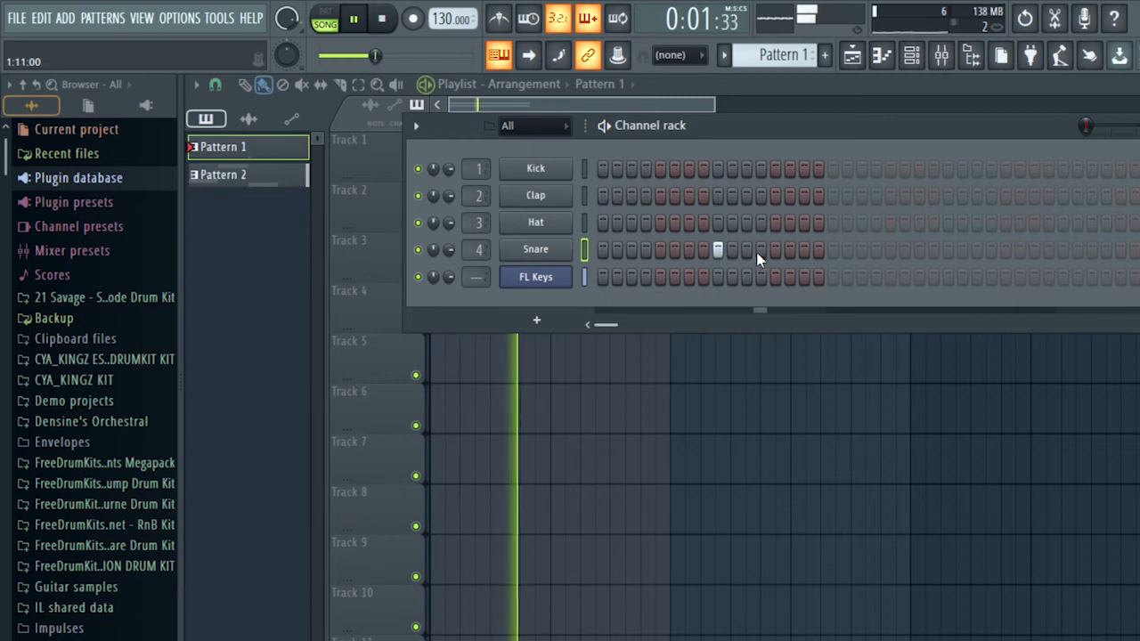
left_click(946, 252)
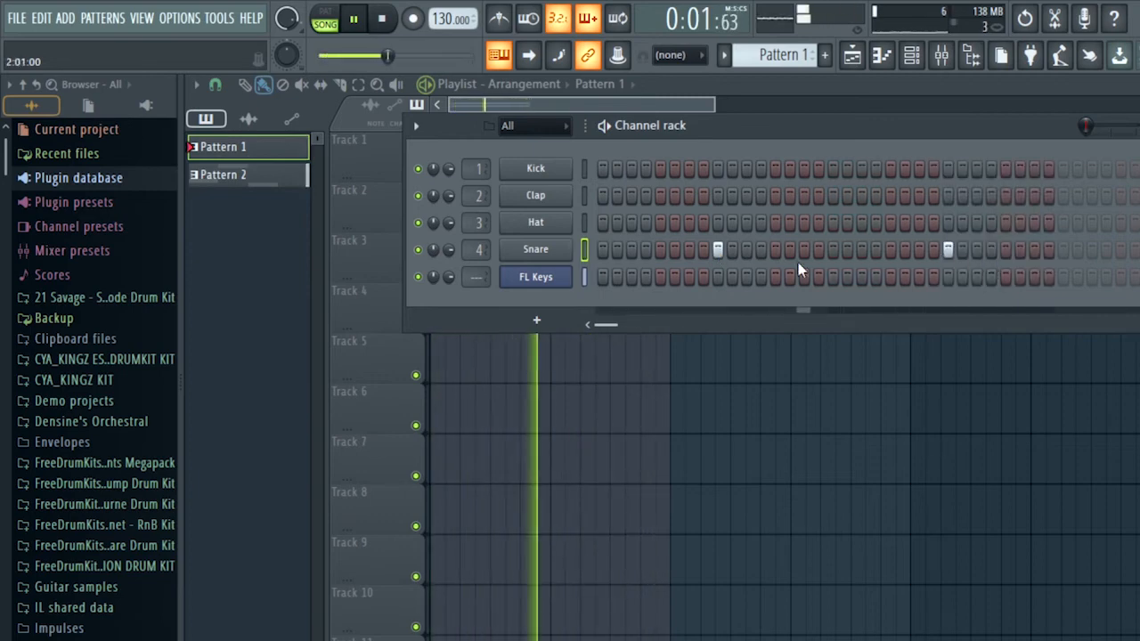
key("space")
Add kick hits on steps 1, 13 and 19 of Pattern 1, playing the loop after each addition
left_click(604, 169)
key("space")
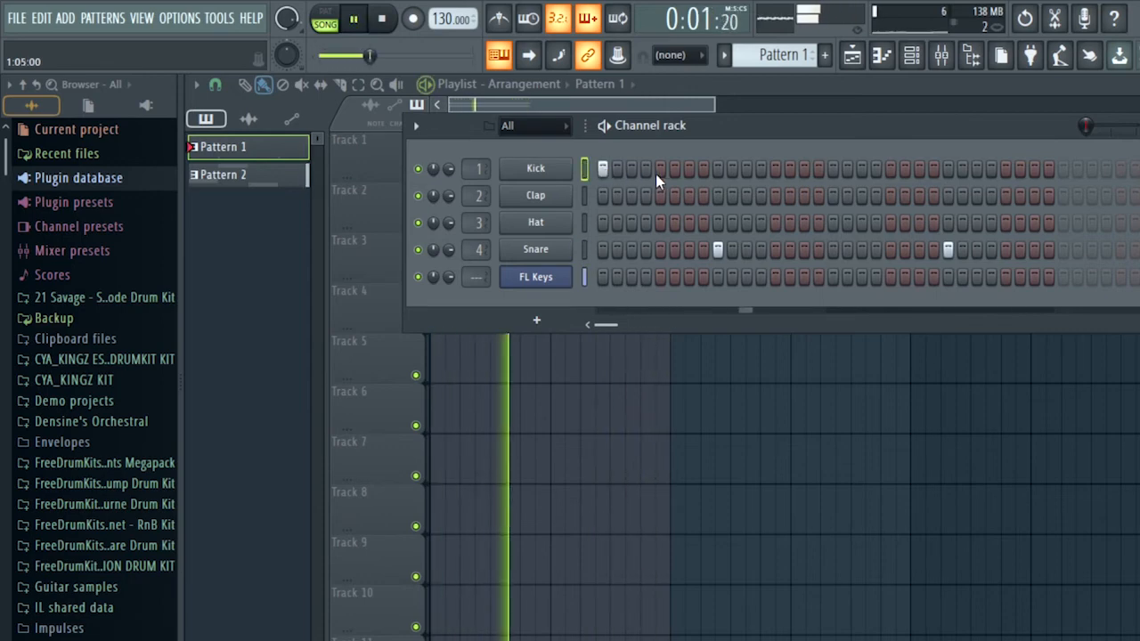
key("space")
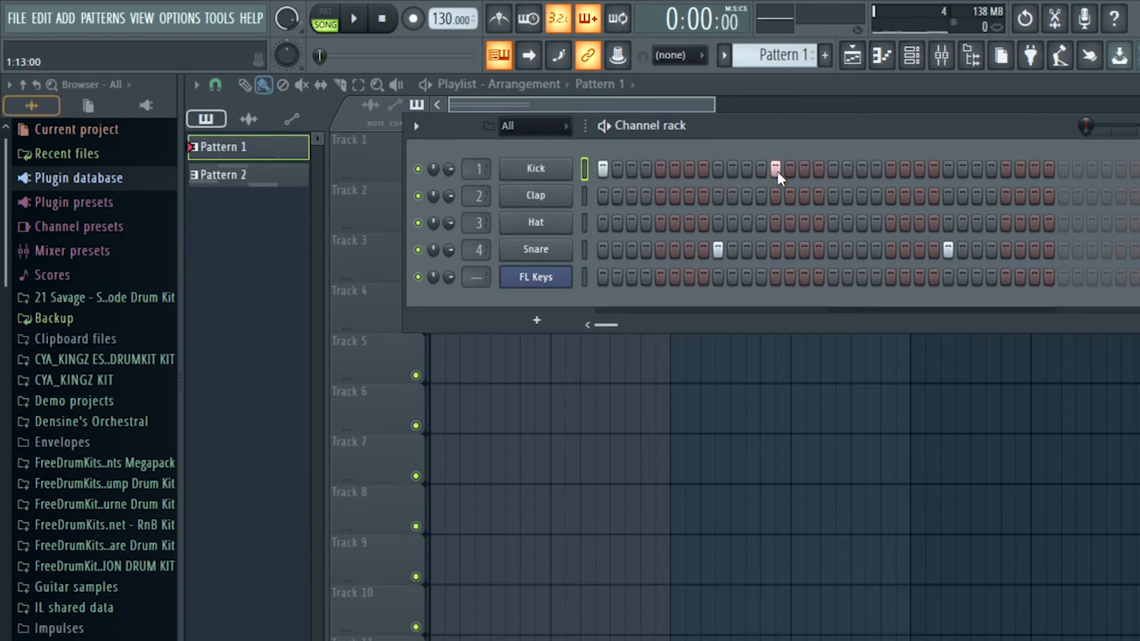
key("space")
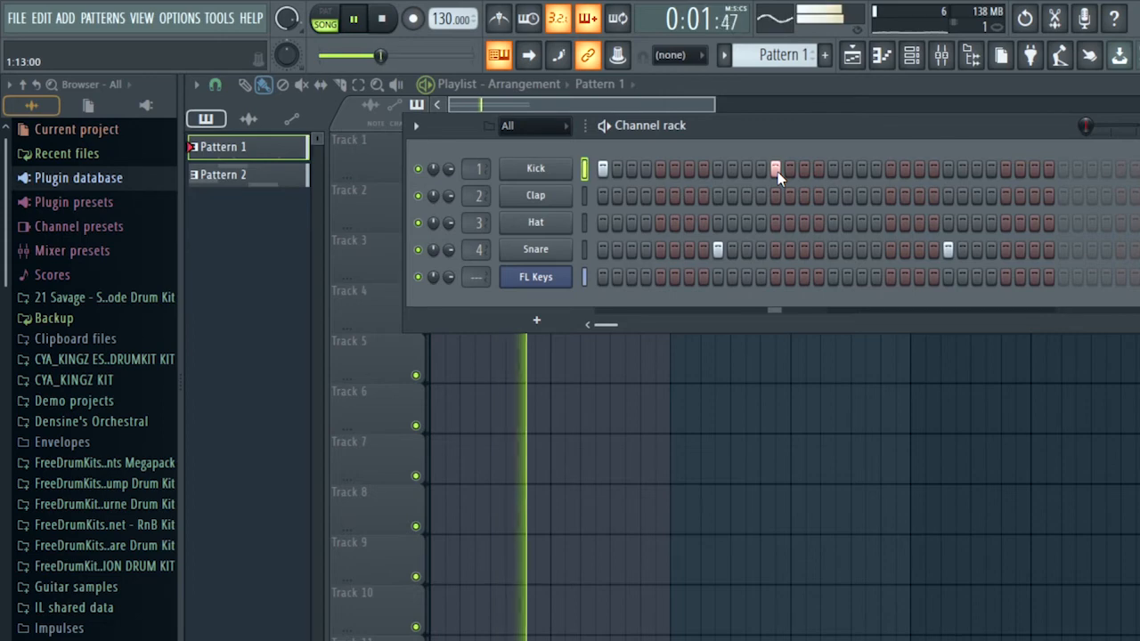
key("space")
key("space")
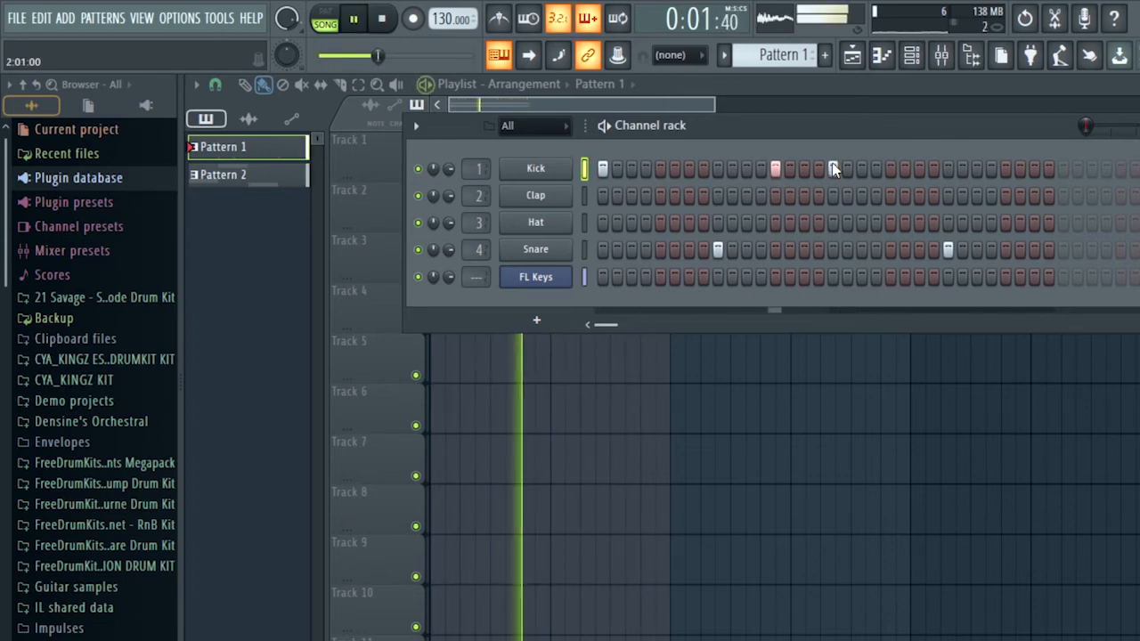
left_click(861, 169)
key("space")
key("space")
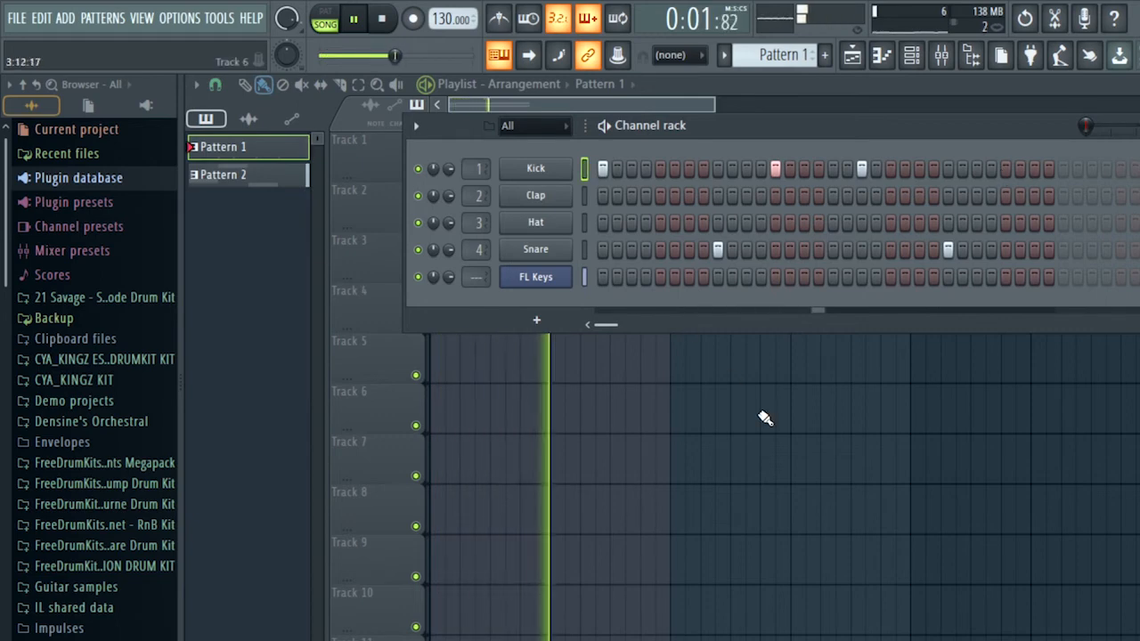
Look at the playlist clips, switch to pattern mode and play Pattern 1 on its own from the channel rack
key("F6")
key("space")
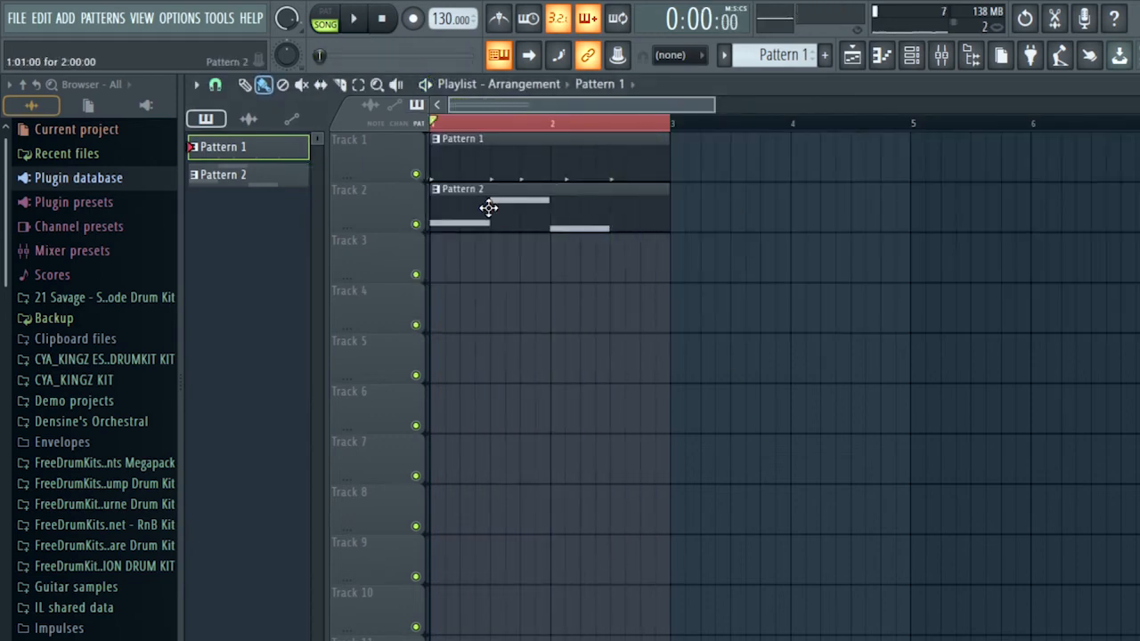
left_click(326, 16)
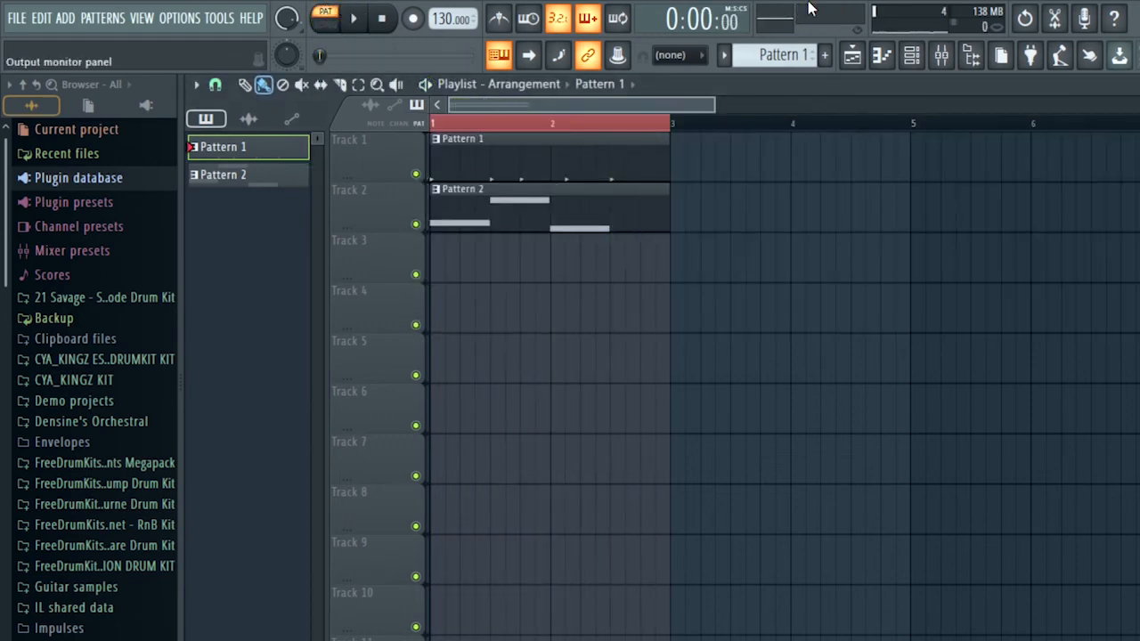
left_click(912, 59)
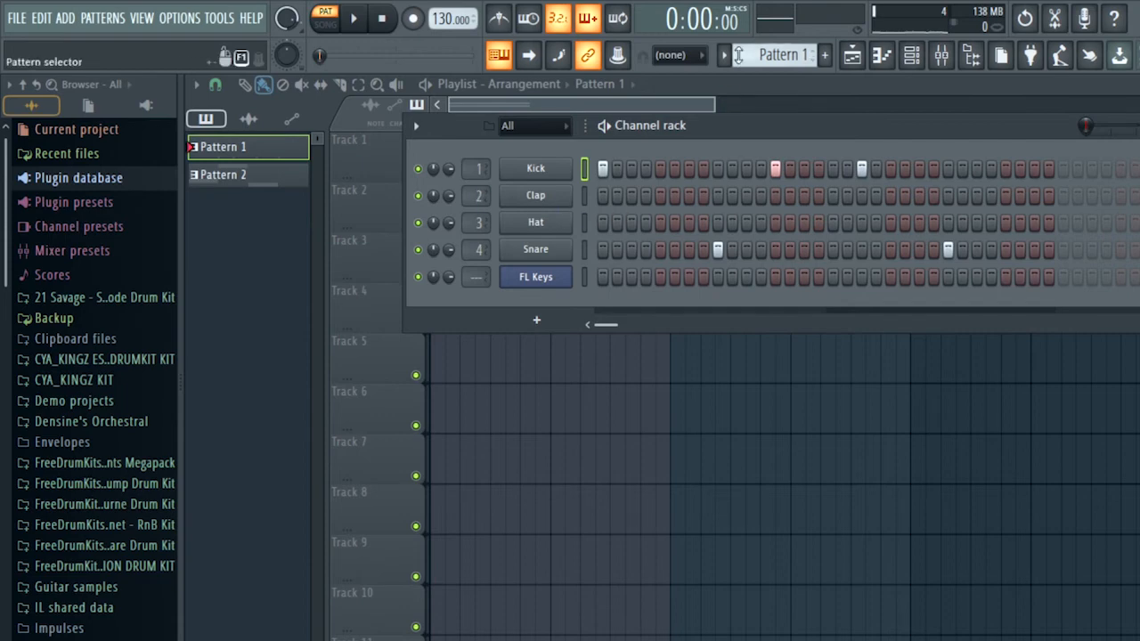
key("space")
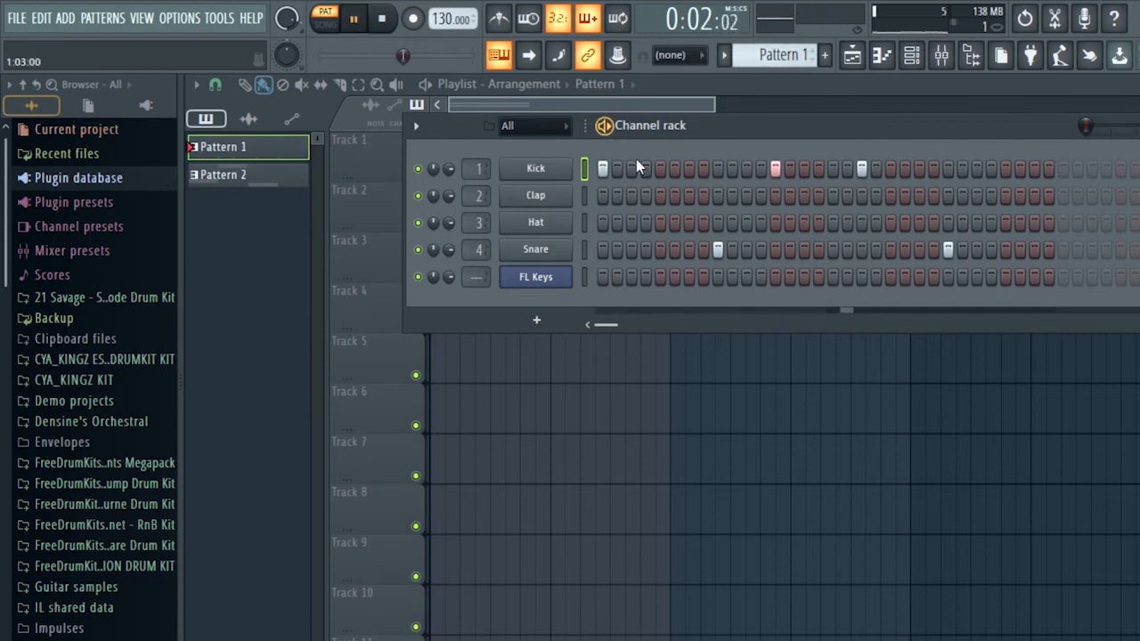
key("space")
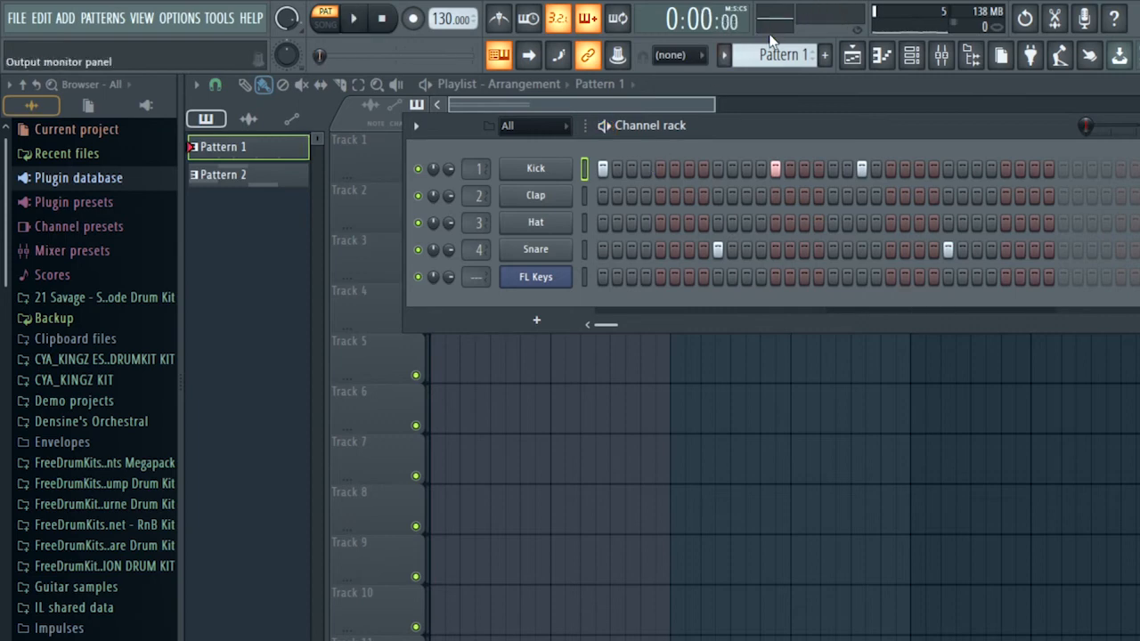
Select Pattern 2 and play it on its own, stopping playback on return to Pattern 1
scroll(776, 49, "down", 1)
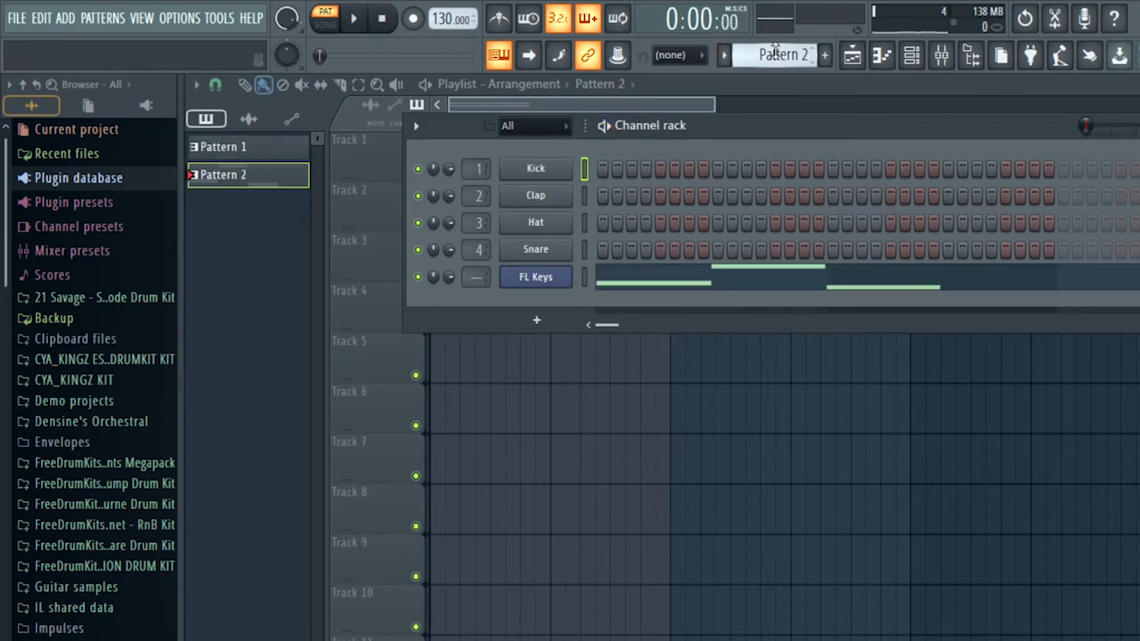
key("space")
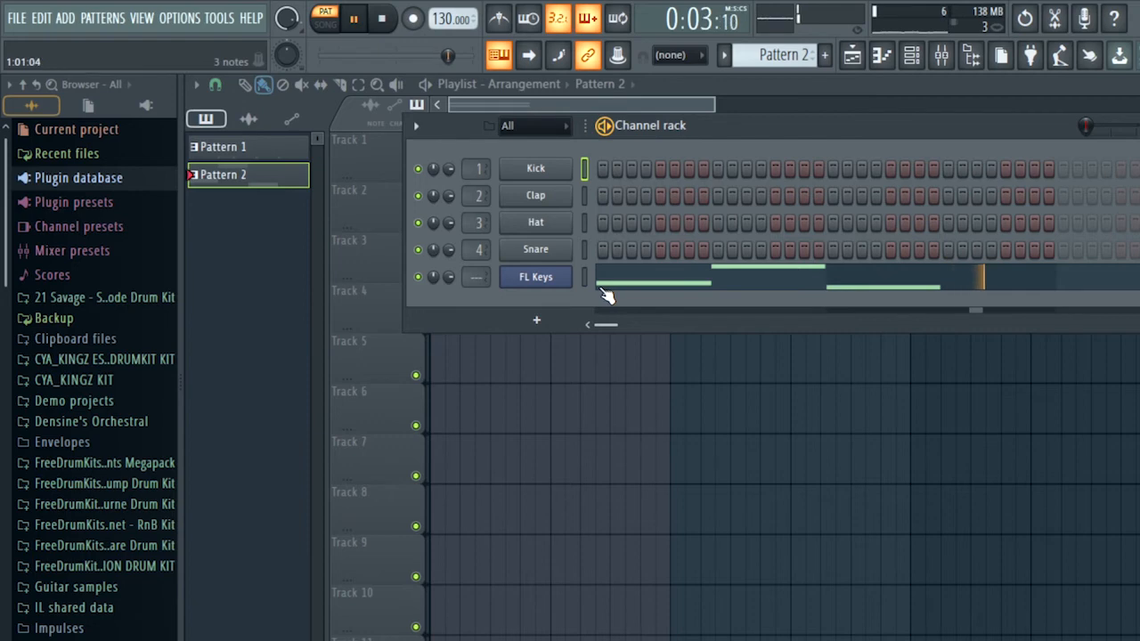
scroll(783, 55, "up", 1)
key("space")
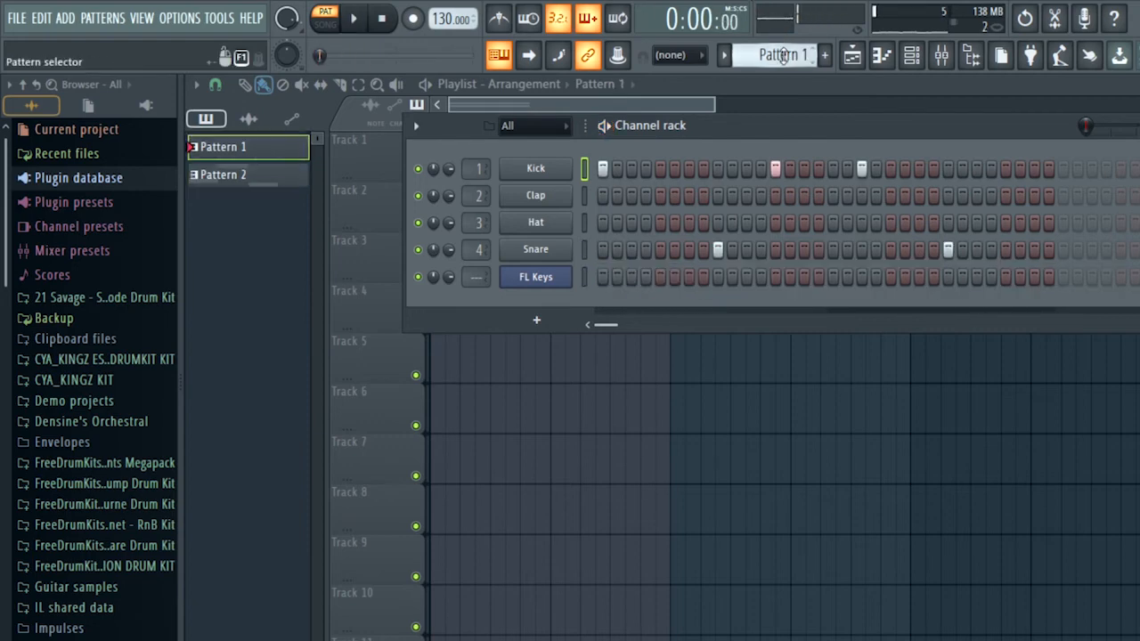
Hide the channel rack, clear the two-bar playlist selection and play the arrangement from the start in song mode
key("F6")
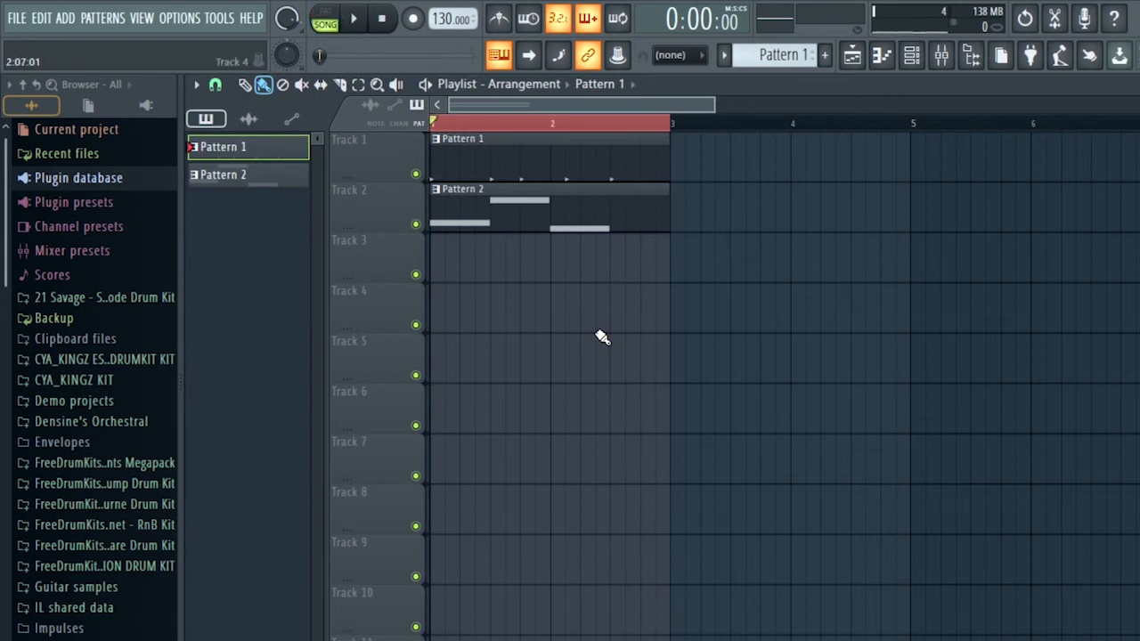
left_click(552, 129)
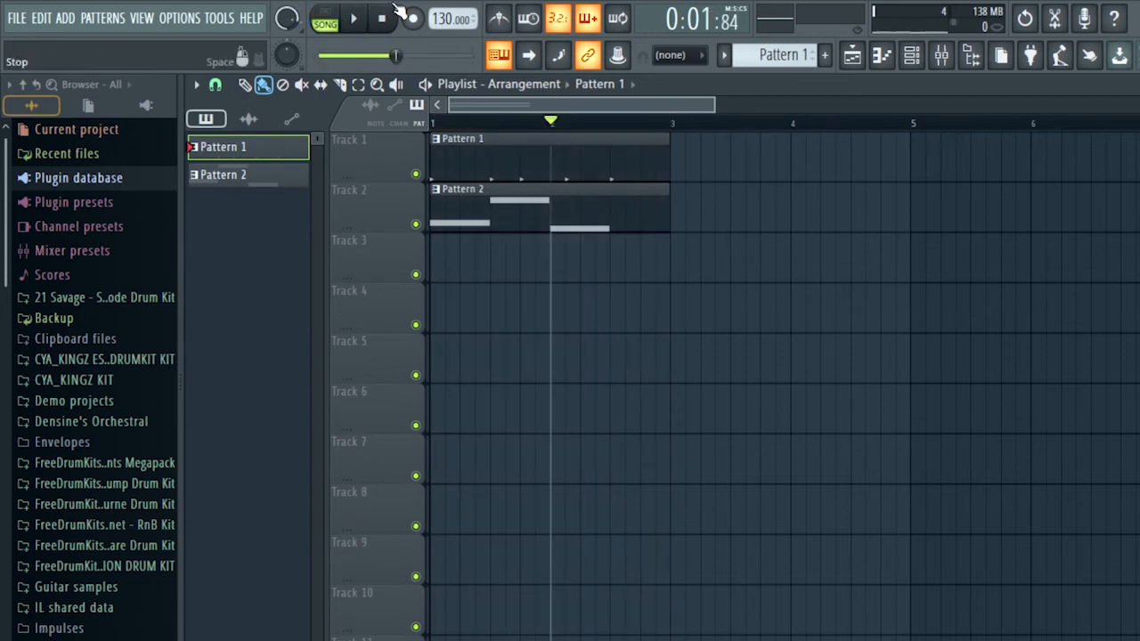
left_click(383, 18)
key("space")
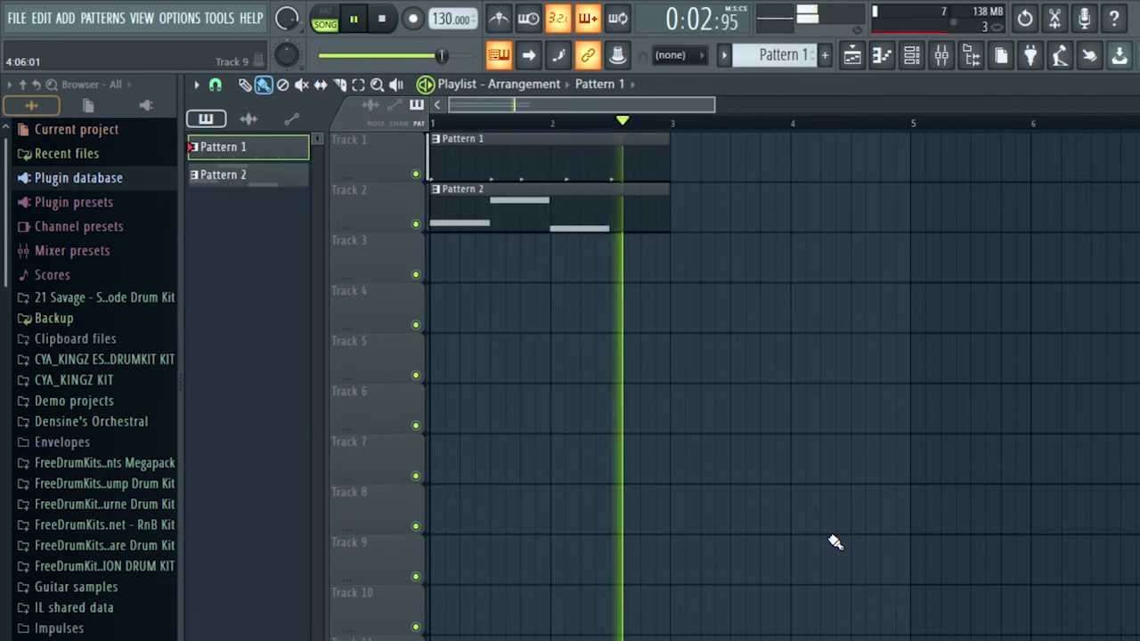
Stop the arrangement and audition it from just before bar 3, returning the playhead to the start
key("space")
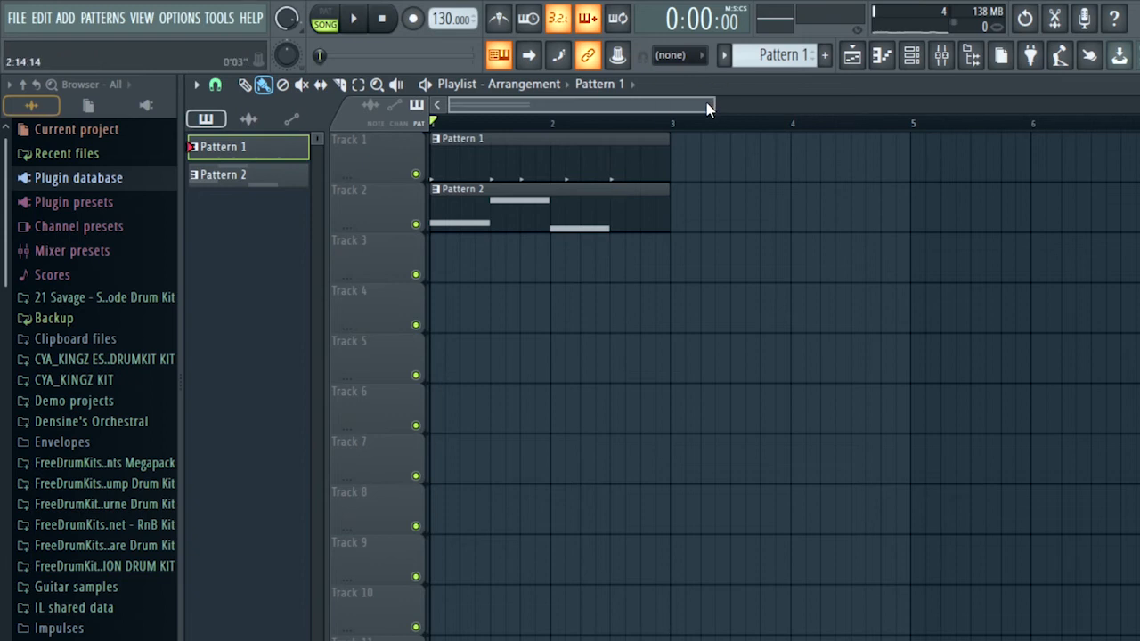
left_click(659, 123)
key("space")
left_click_drag(716, 105, 1139, 190)
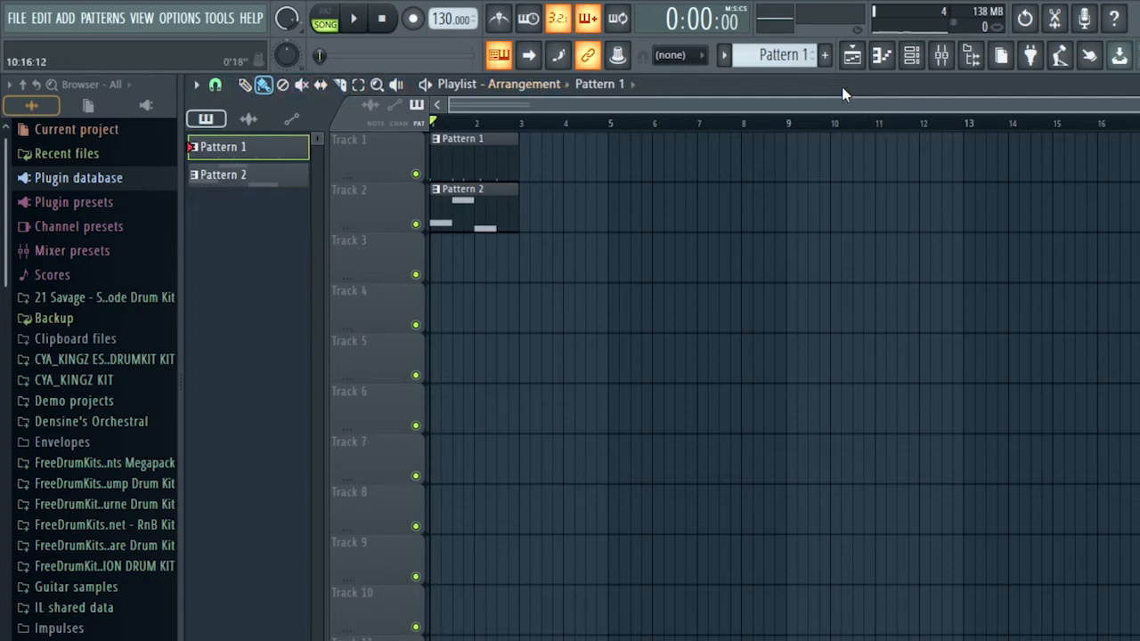
Close the piano roll and bring the playlist back into view
left_click(852, 55)
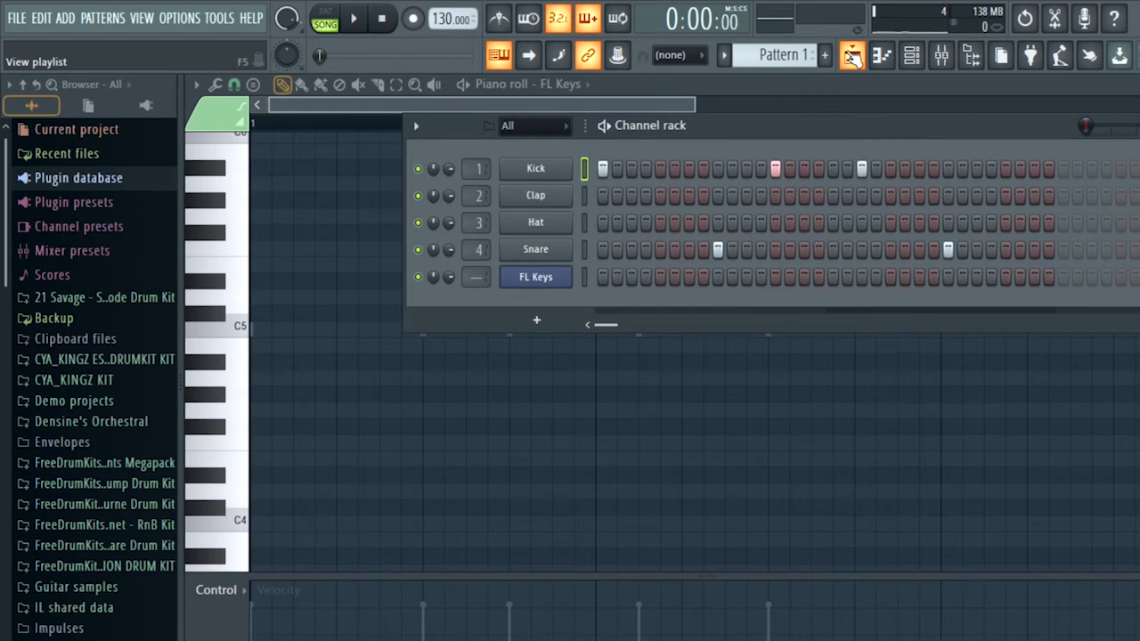
left_click(852, 55)
left_click(852, 55)
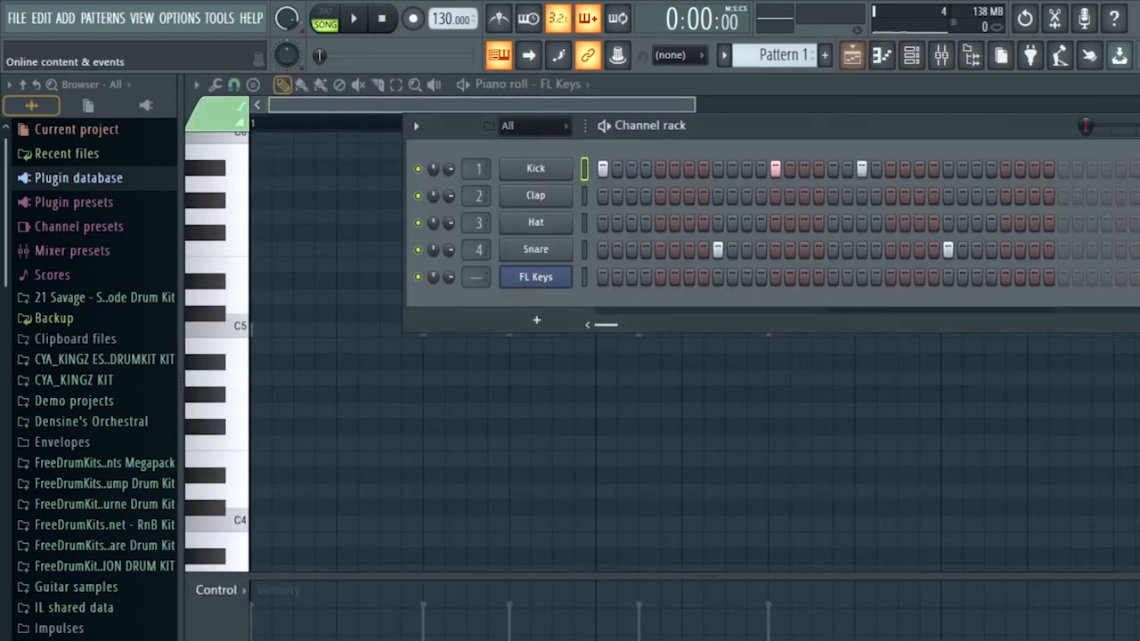
left_click(880, 55)
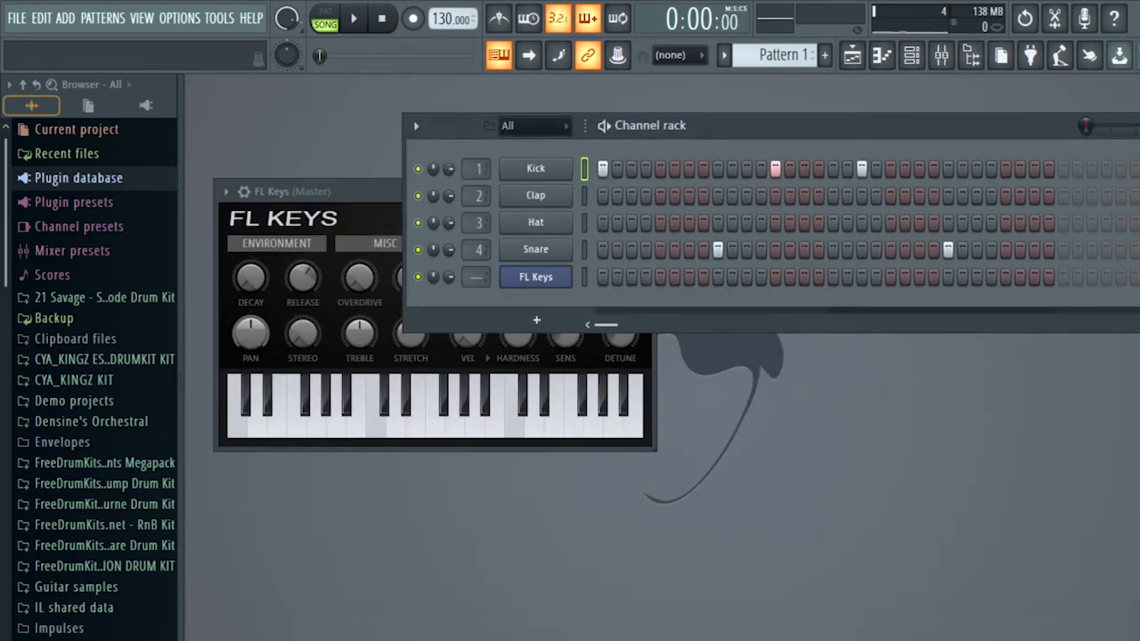
left_click(853, 61)
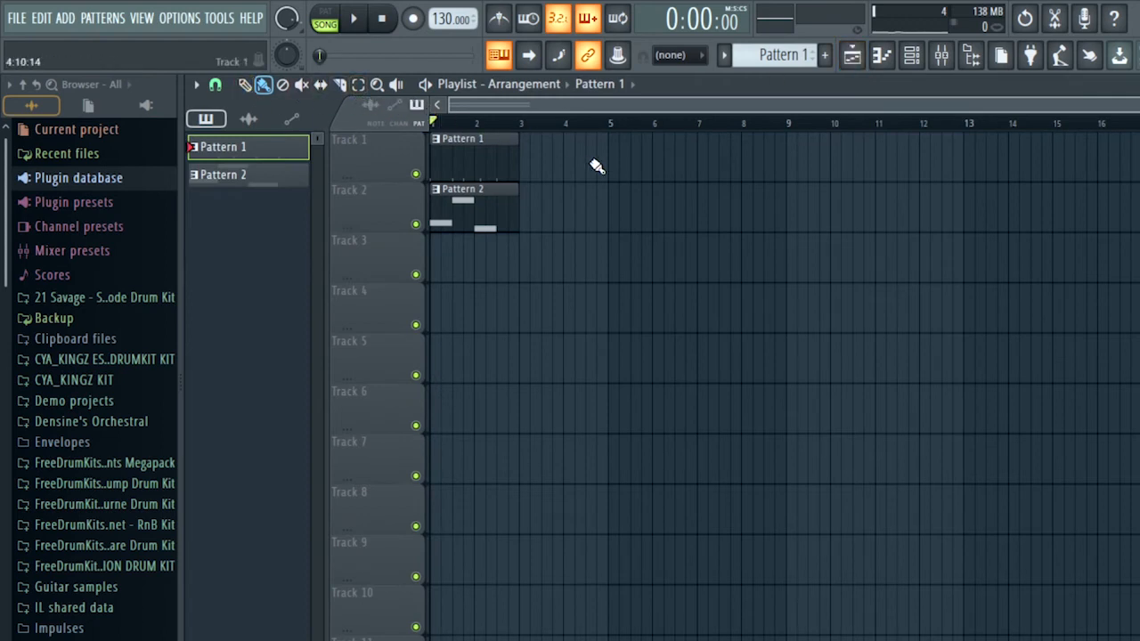
Select the Pattern 1 and Pattern 2 clips on Tracks 1 and 2 and copy them
left_click(359, 87)
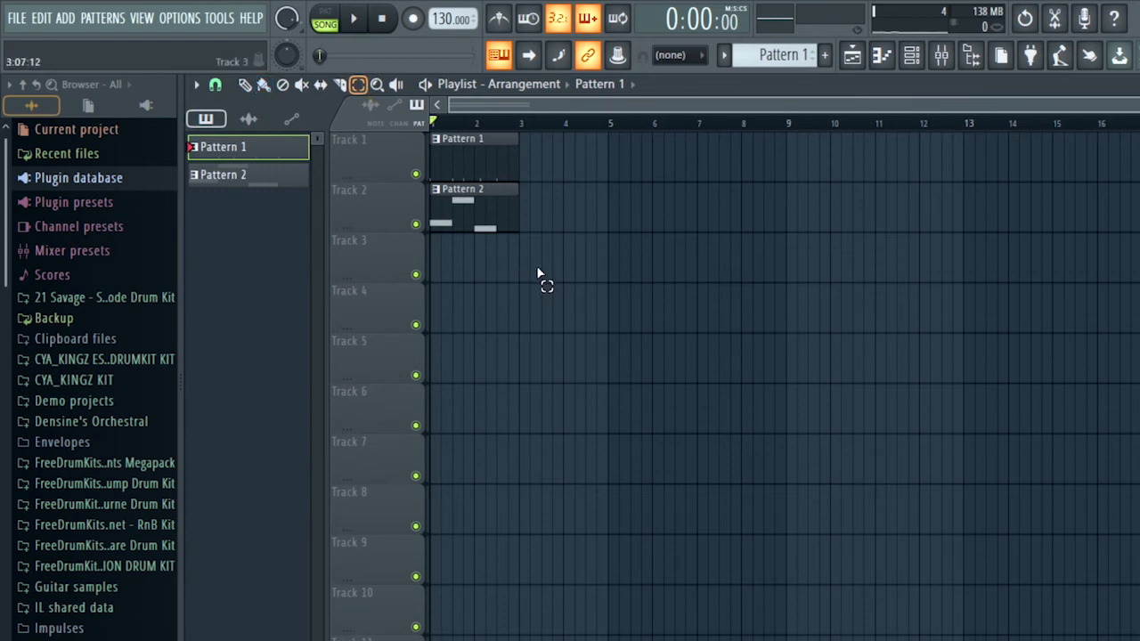
left_click_drag(543, 256, 432, 135)
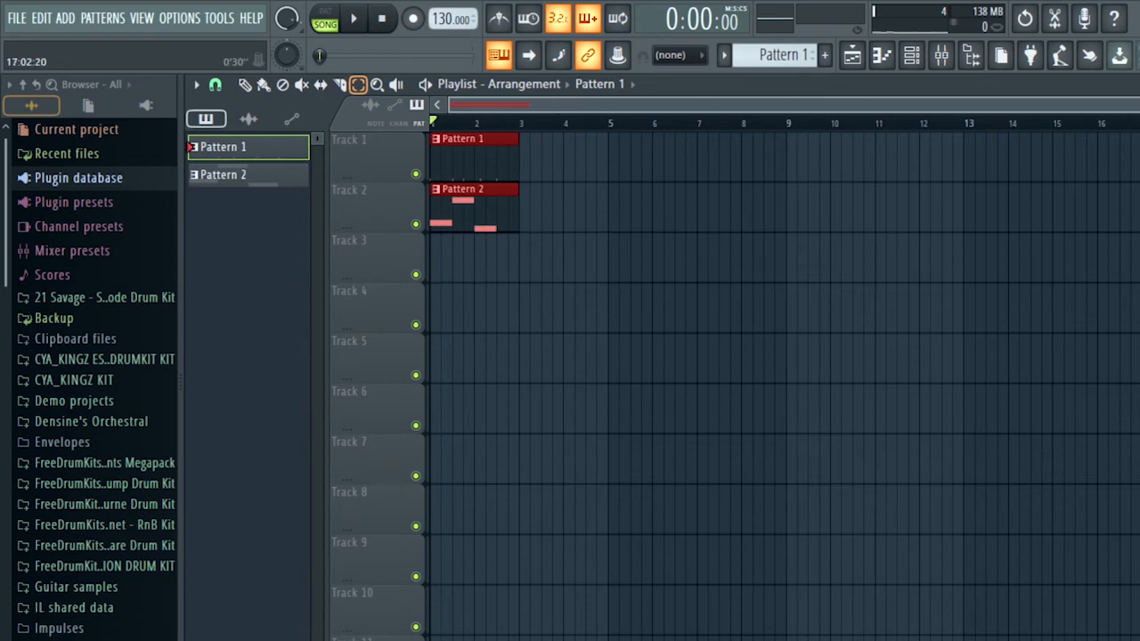
left_click_drag(1132, 104, 746, 101)
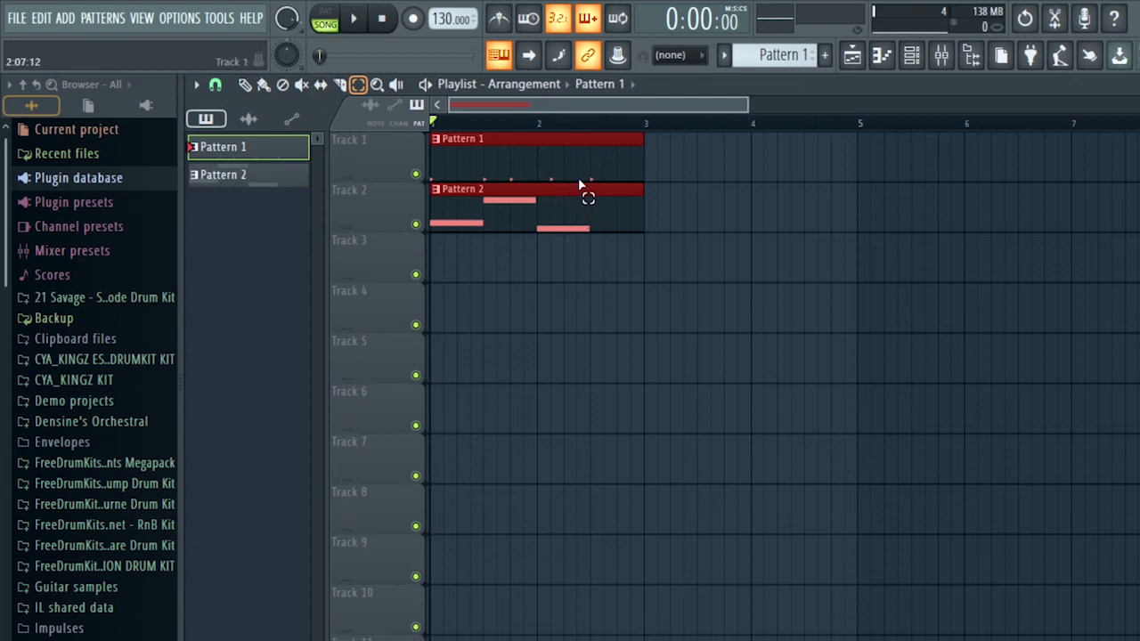
left_click(570, 269)
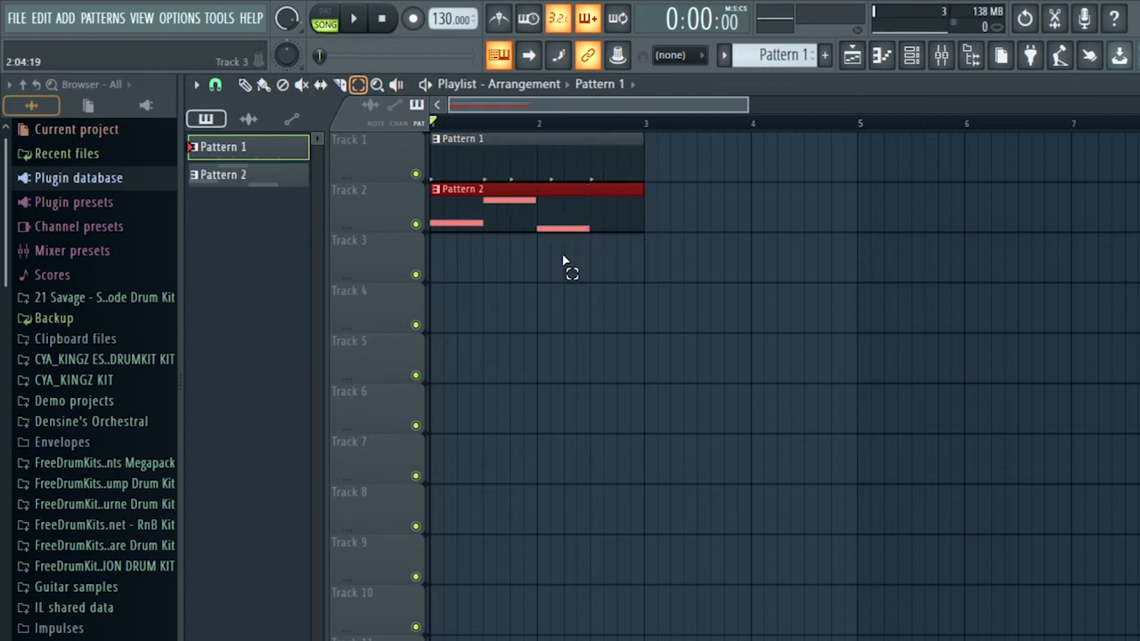
left_click_drag(661, 276, 477, 143)
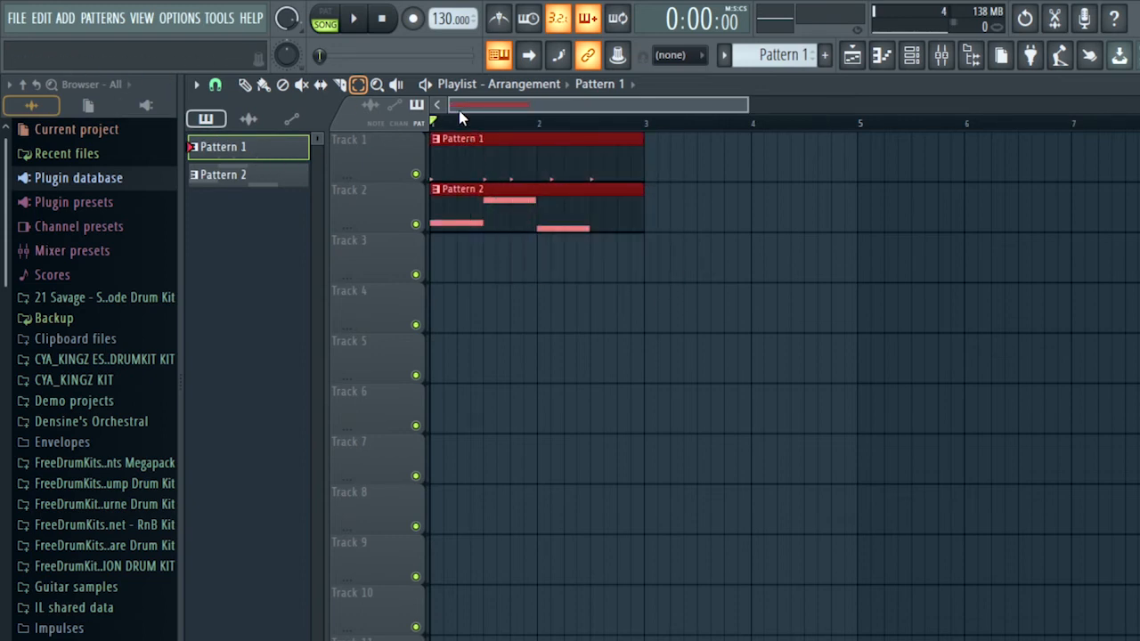
left_click(51, 25)
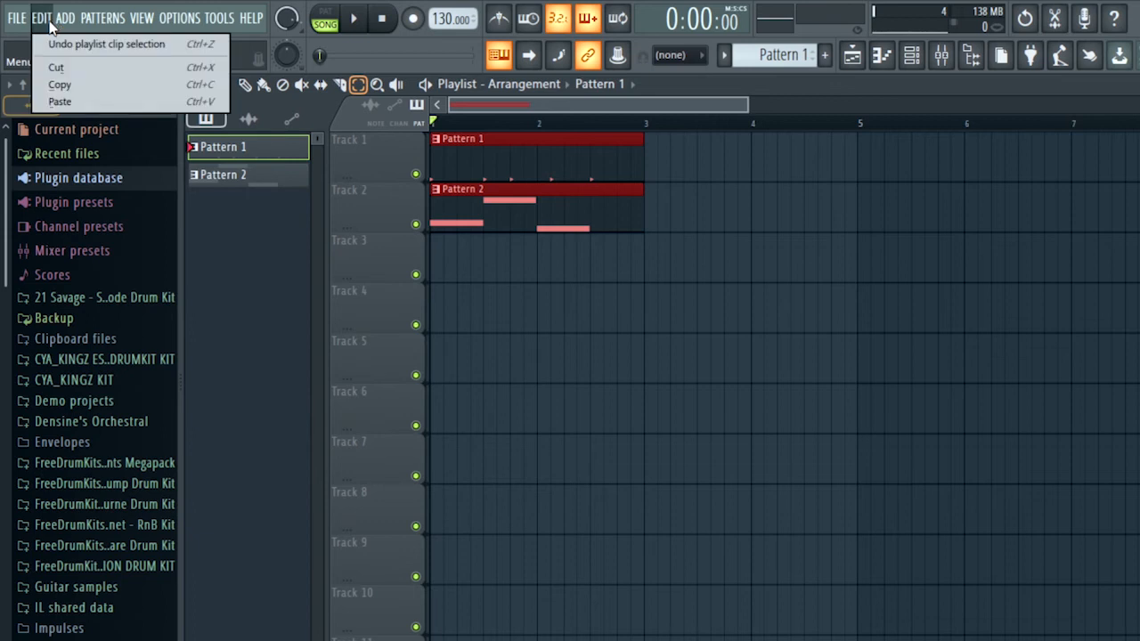
left_click(49, 22)
left_click(49, 21)
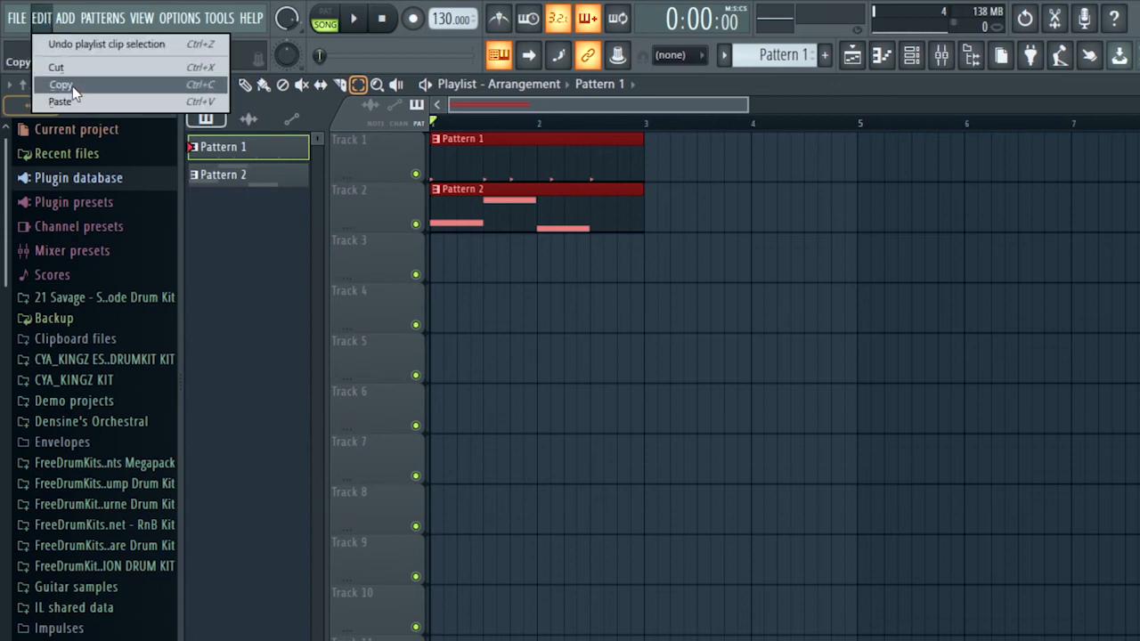
left_click(73, 84)
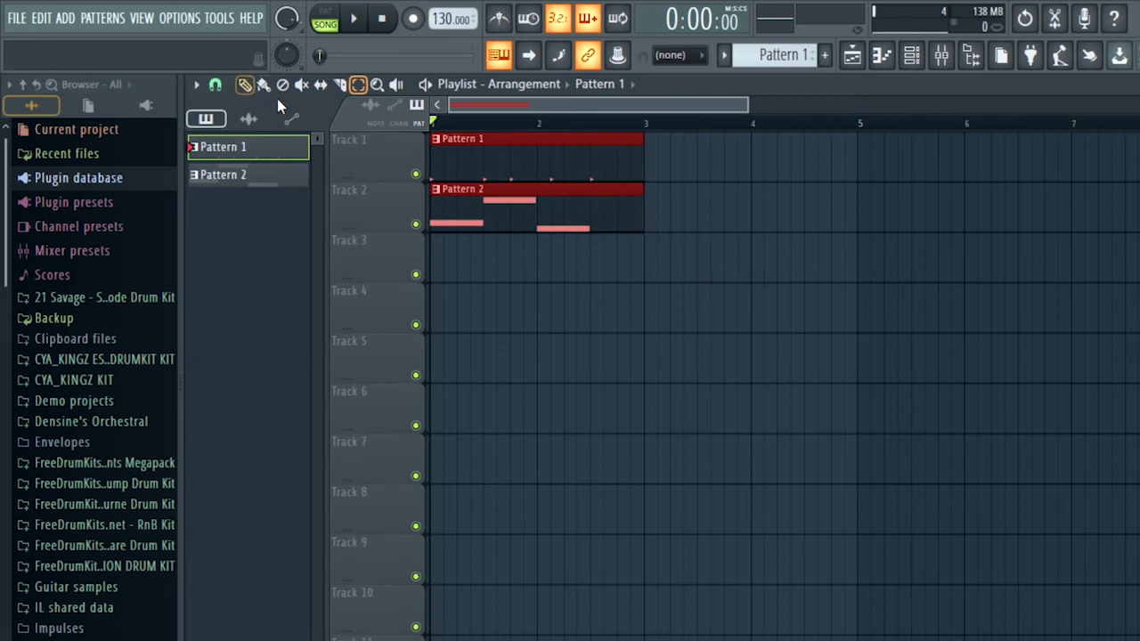
Try placing the copied clips near bar 3 with the Paint tool and delete the stray Pattern 1 clip from Track 2
left_click(245, 85)
left_click(263, 86)
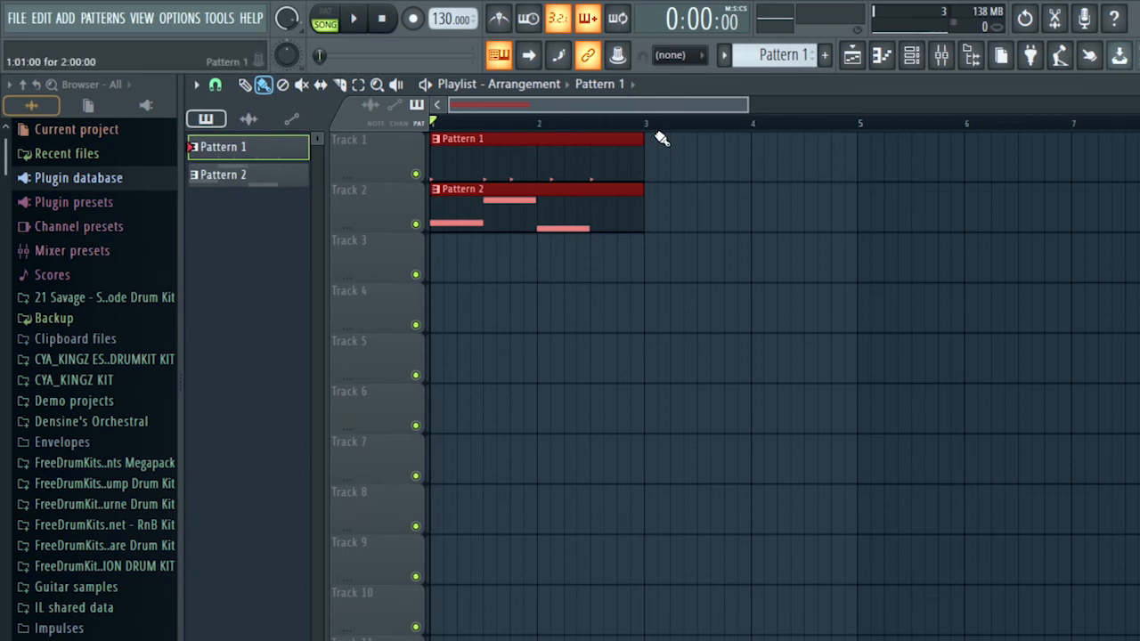
left_click(591, 127)
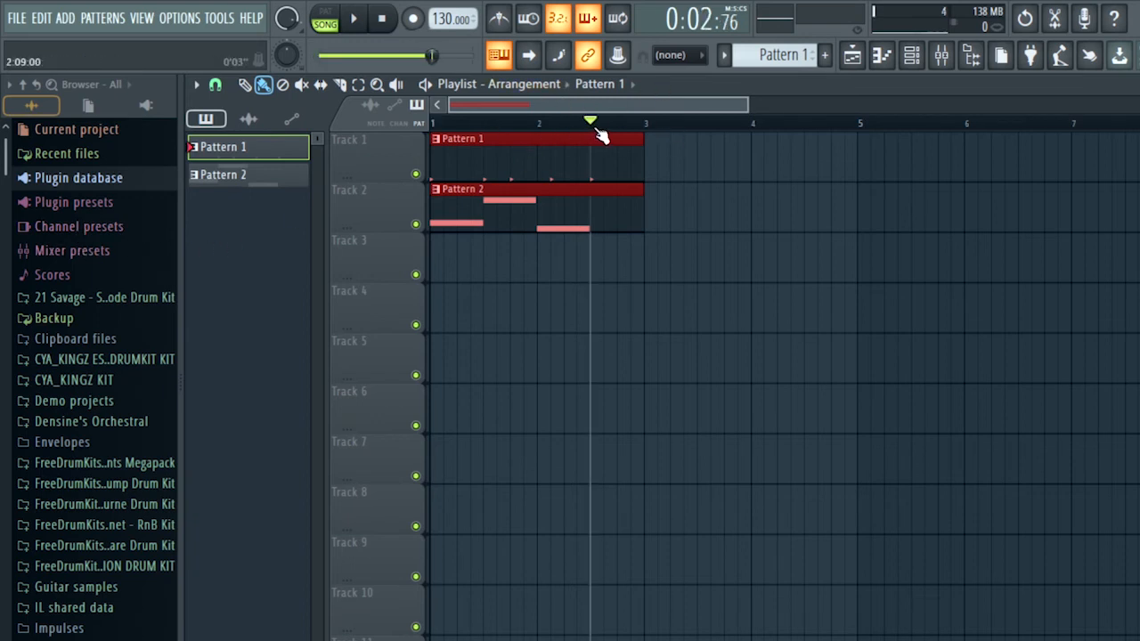
left_click(434, 121)
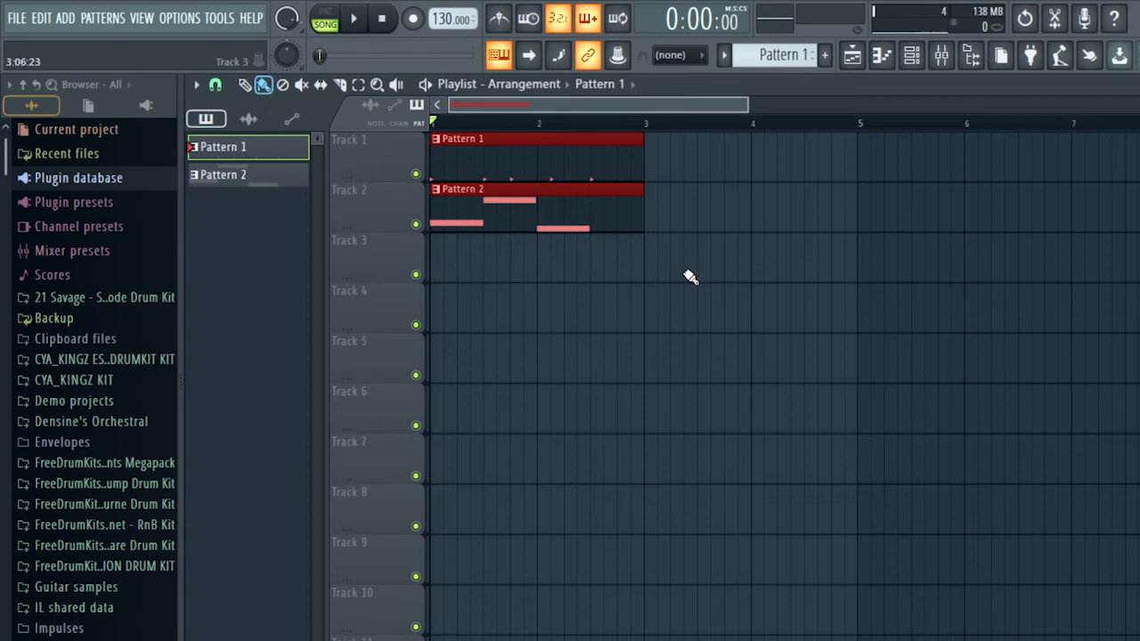
left_click(657, 216)
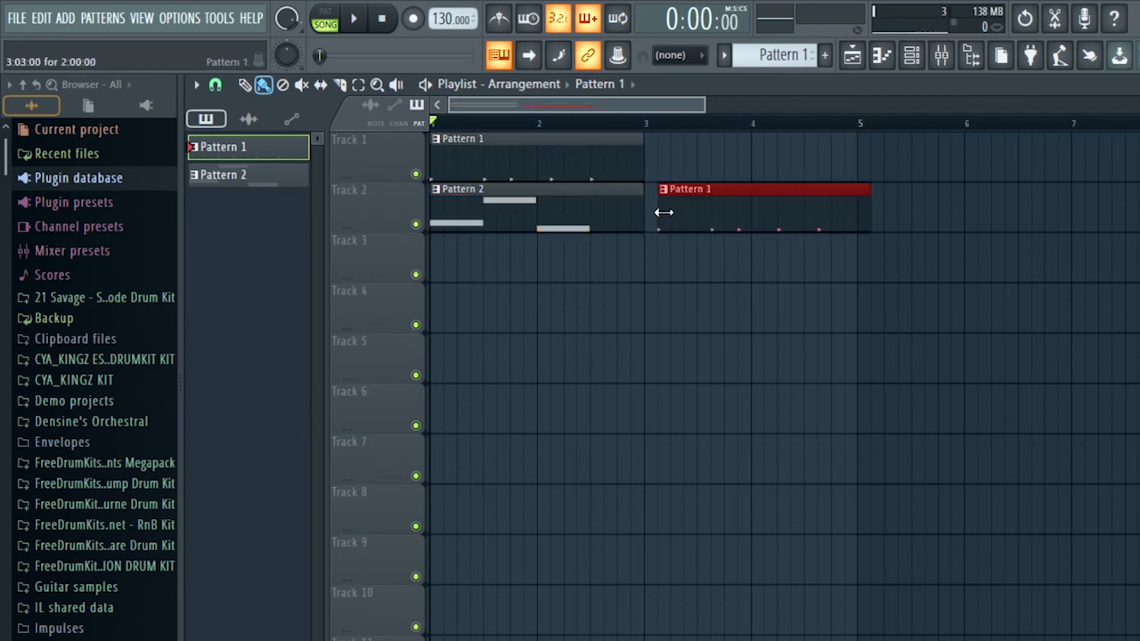
left_click_drag(682, 211, 655, 207)
right_click(655, 206)
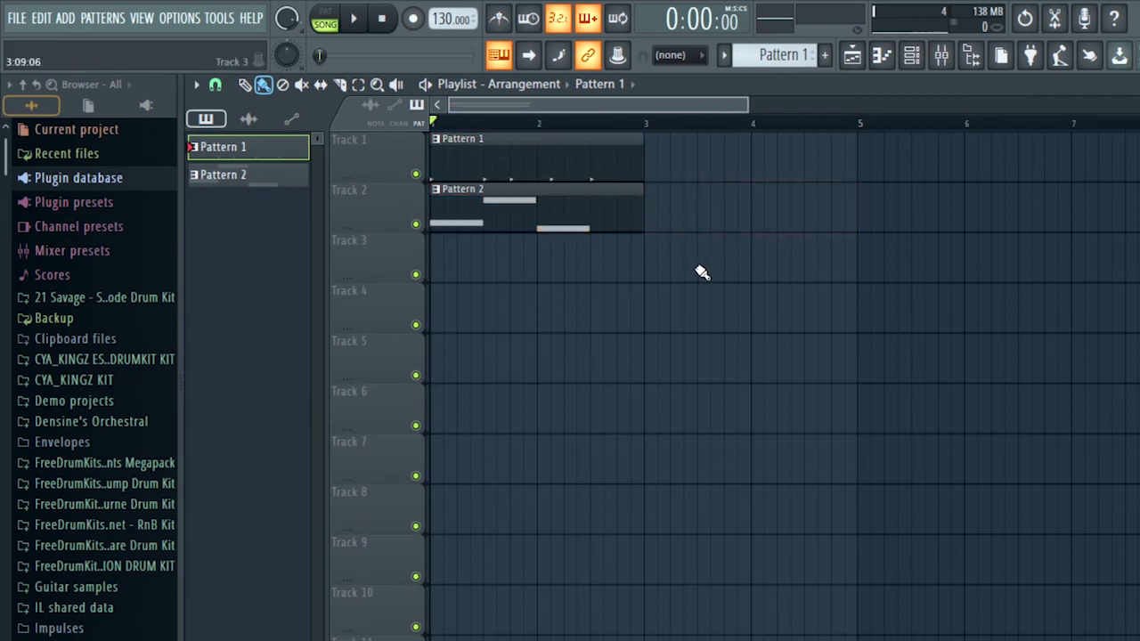
Reselect both playlist clips with the Select tool and copy them to the clipboard
left_click(358, 84)
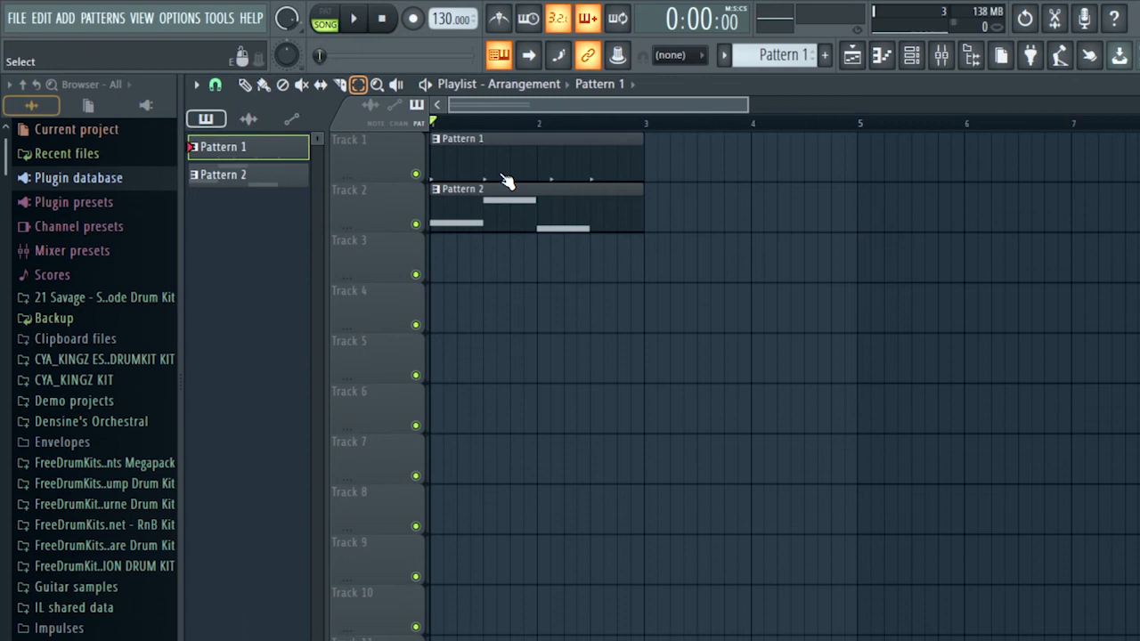
left_click_drag(662, 308, 546, 156)
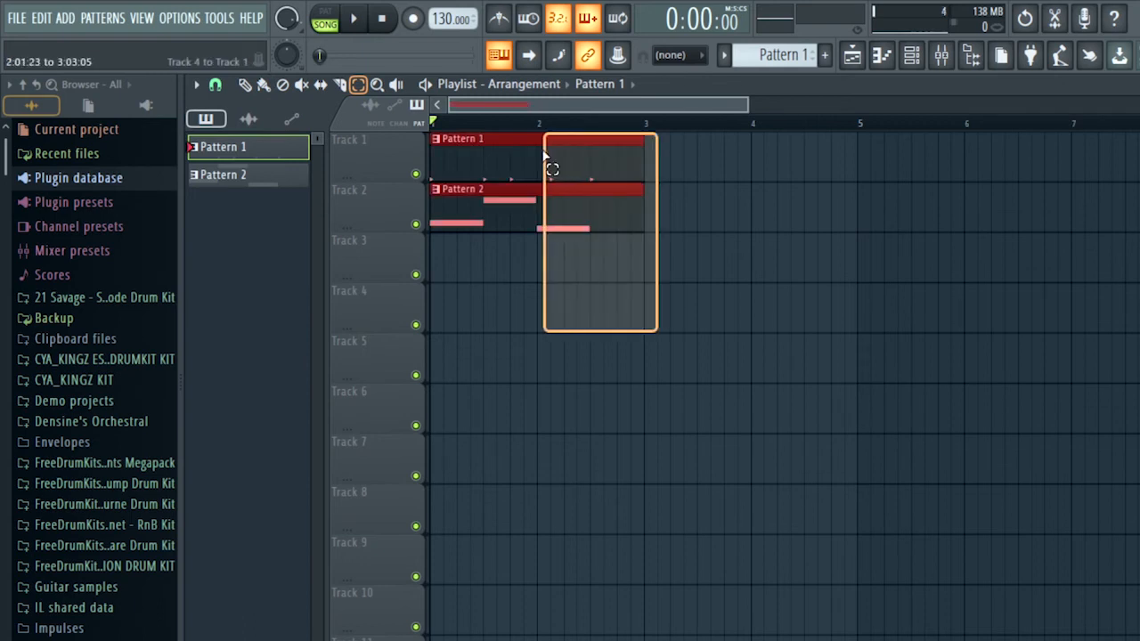
left_click(57, 18)
left_click(41, 18)
left_click(41, 18)
left_click(62, 86)
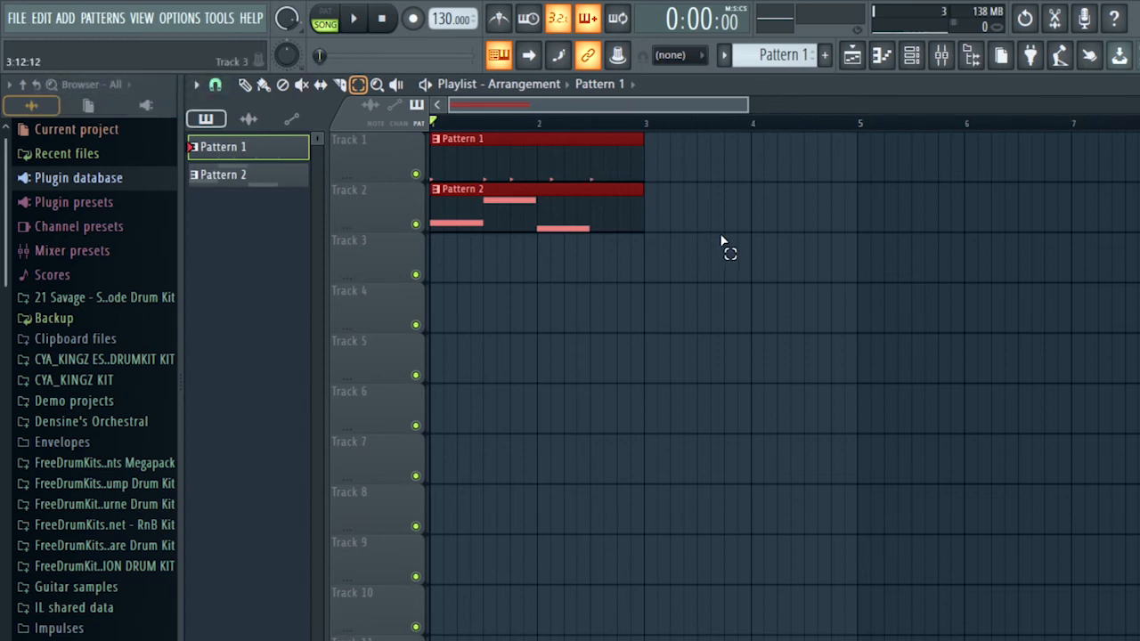
Paste the copied clips and move the pasted pair with the Draw tool to just after the originals, near bar 3
key("ctrl+v")
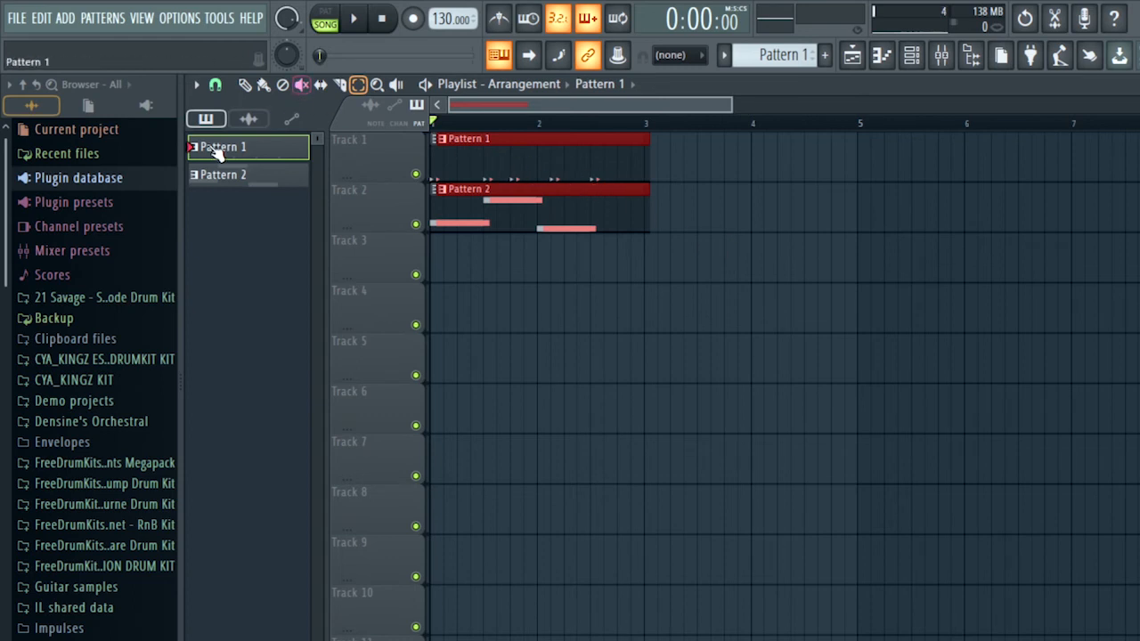
left_click(244, 85)
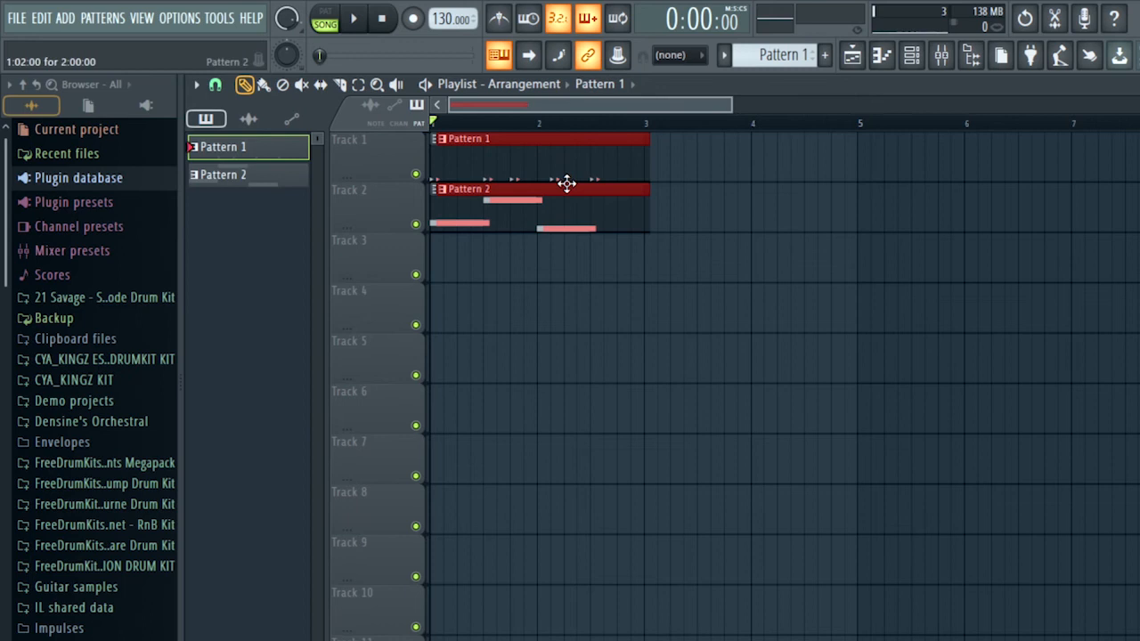
left_click_drag(574, 187, 781, 175)
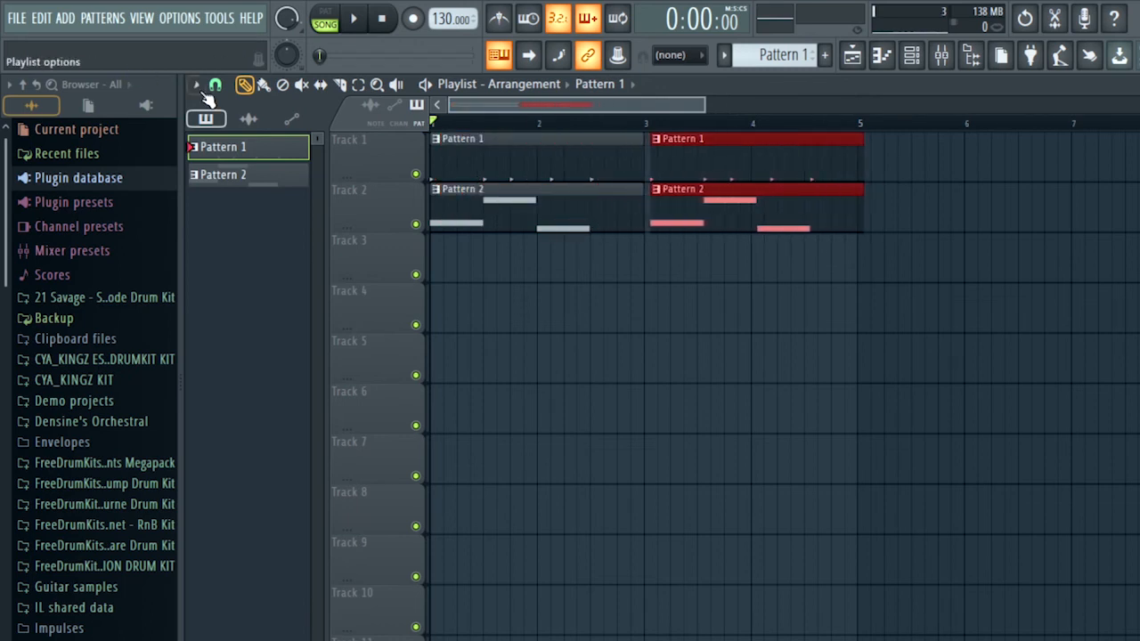
Set the playlist snap to Main and align the pasted clips with the start of bar 3
left_click(219, 89)
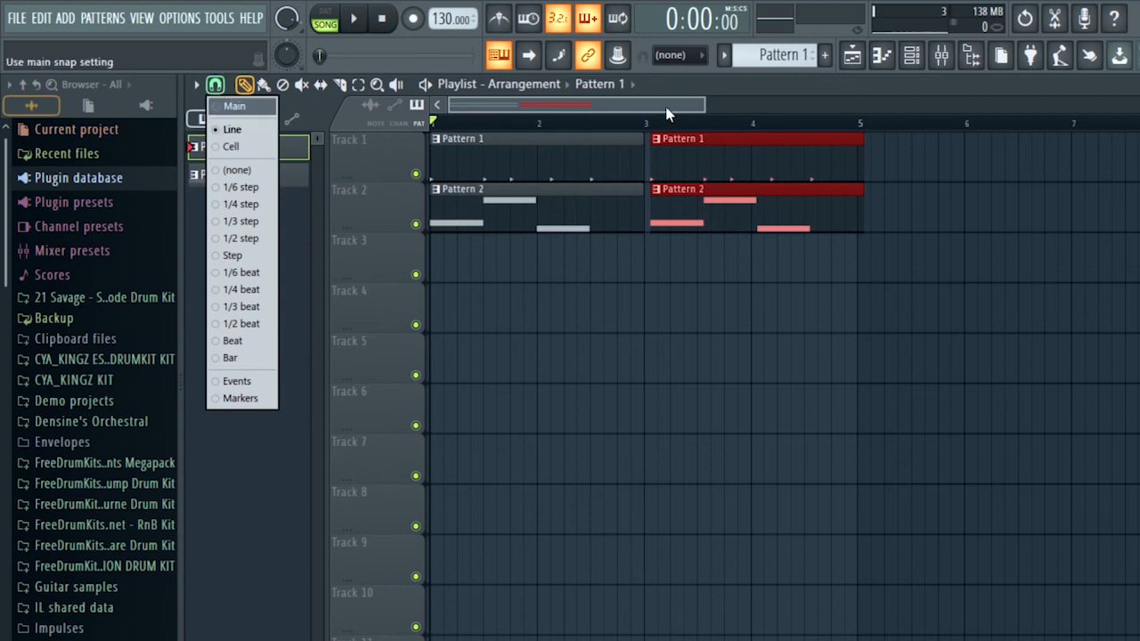
left_click(234, 106)
scroll(538, 105, "up", 3)
scroll(538, 105, "down", 3)
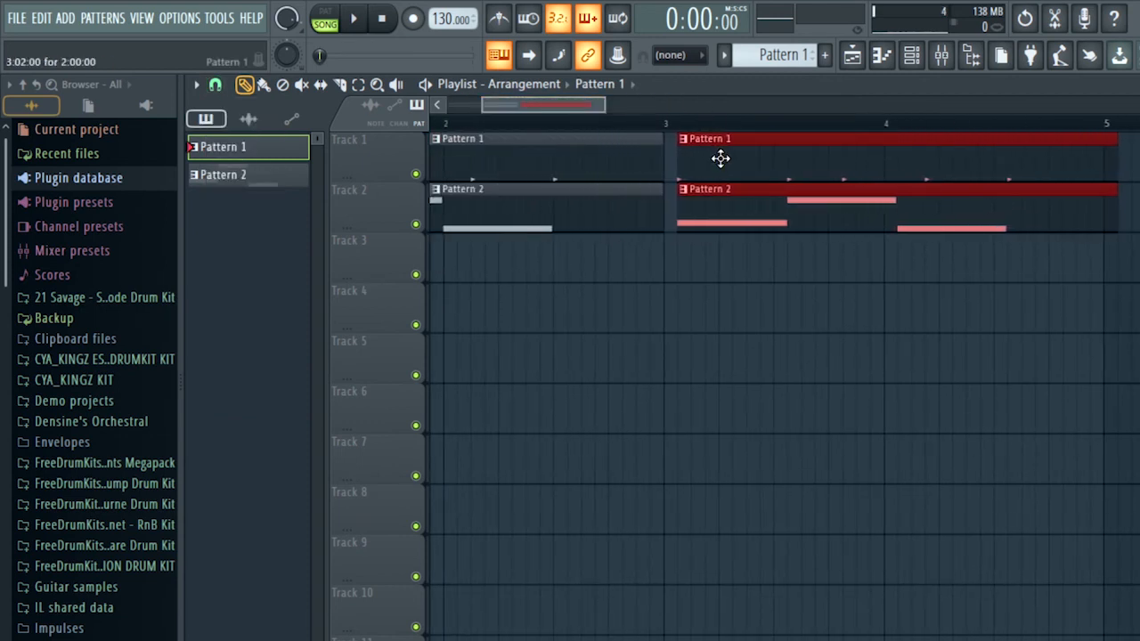
left_click_drag(720, 157, 701, 158)
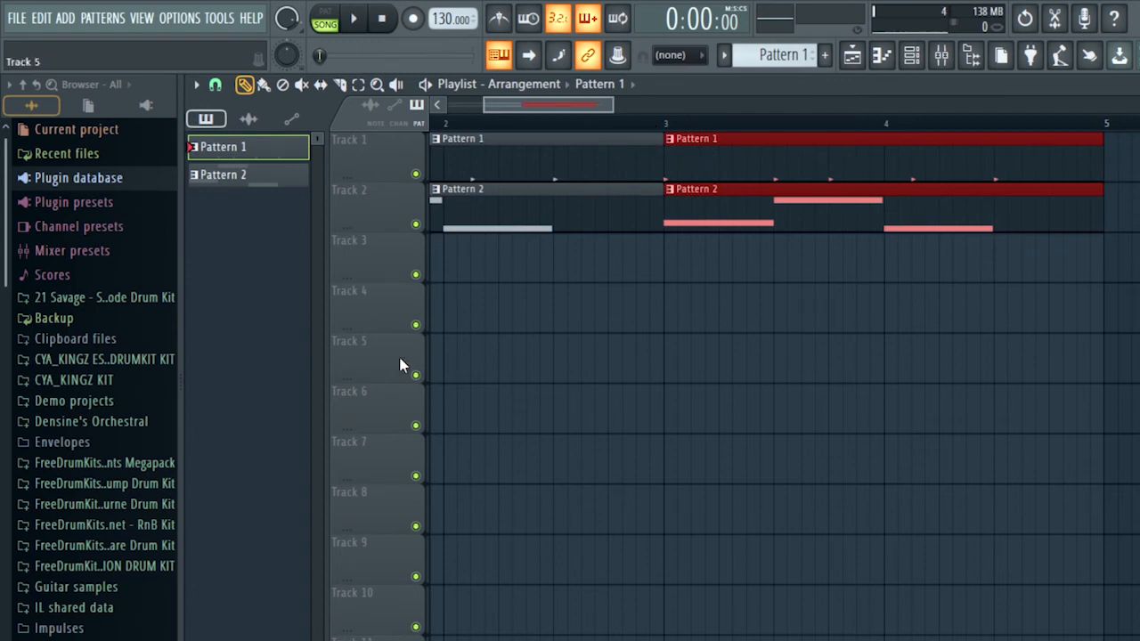
Copy and paste the selected clip pair, moving the new copies to start at bar 5 on Tracks 1 and 2
left_click(47, 20)
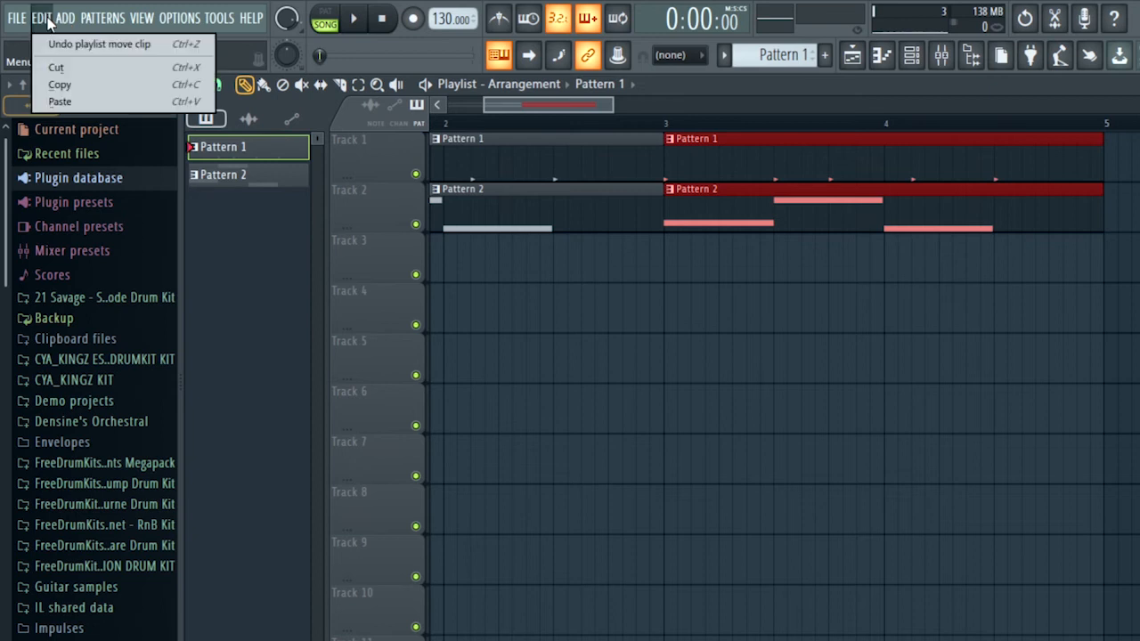
left_click(62, 85)
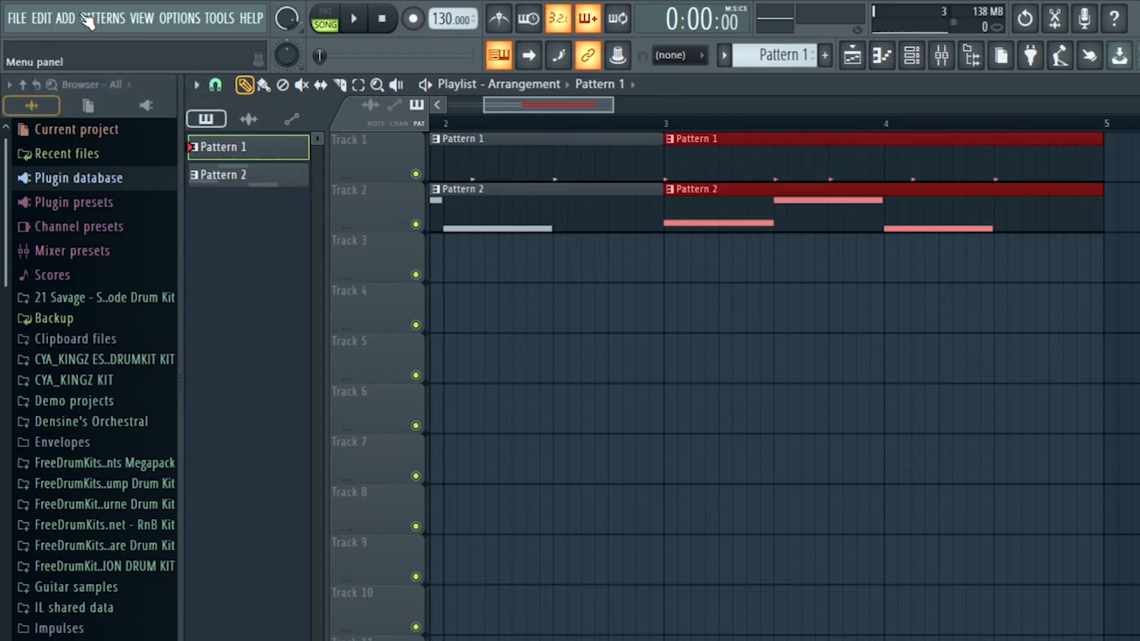
left_click(25, 18)
mouse_move(34, 20)
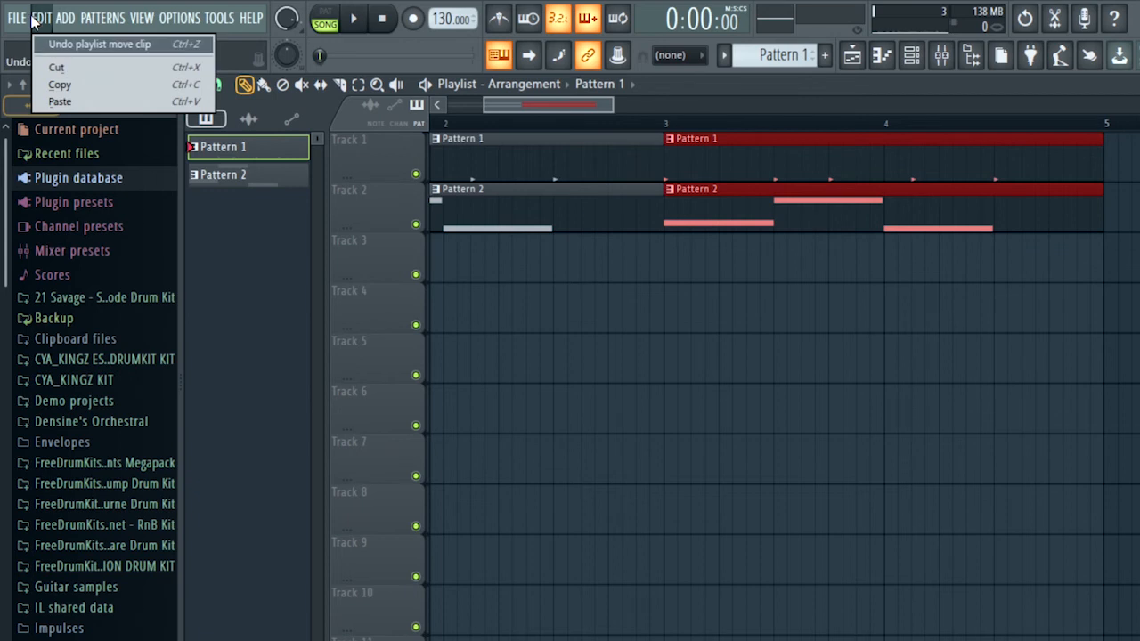
left_click(59, 101)
left_click_drag(686, 175, 1139, 182)
left_click_drag(1095, 165, 1133, 164)
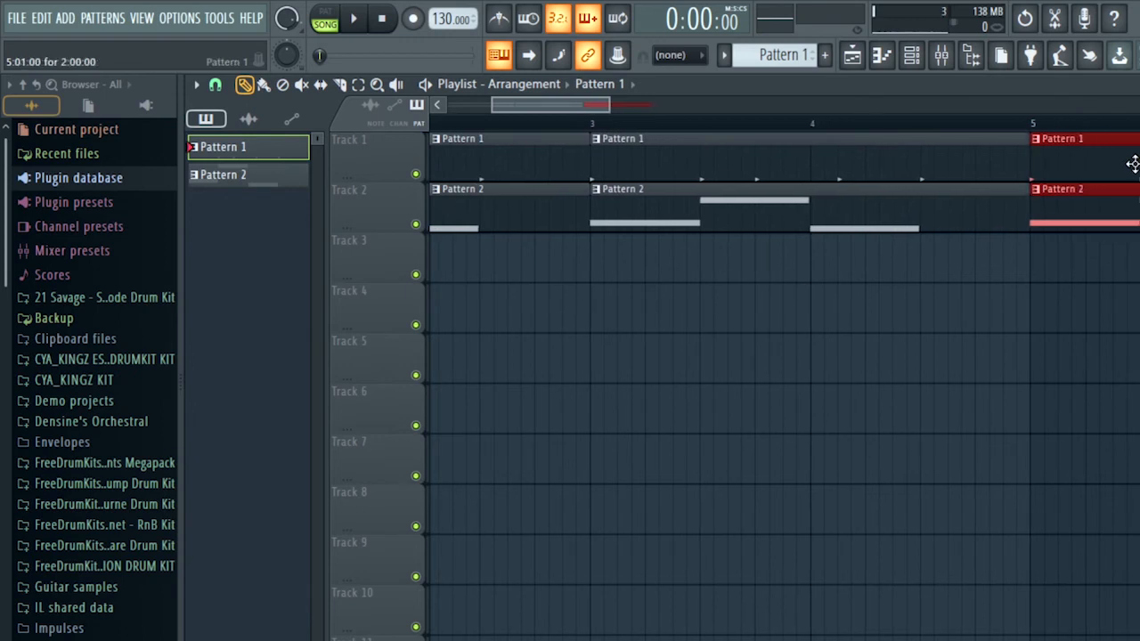
Play the extended arrangement from the start of bar 6 and pause before bar 7
scroll(552, 105, "down", 3)
scroll(688, 105, "down", 3)
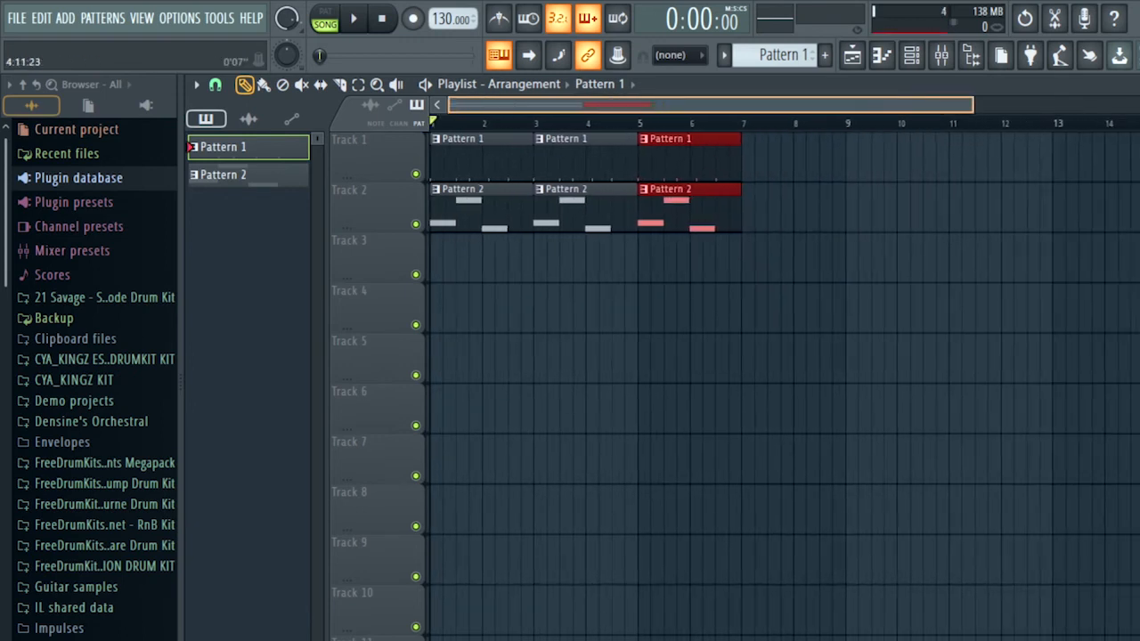
left_click(633, 121)
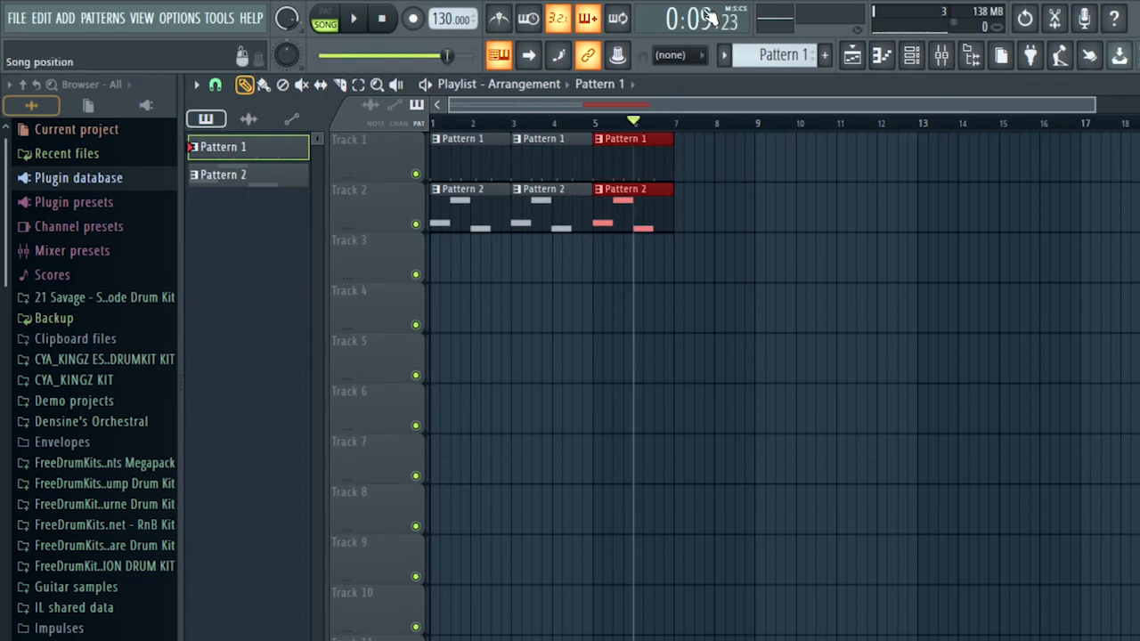
key("space")
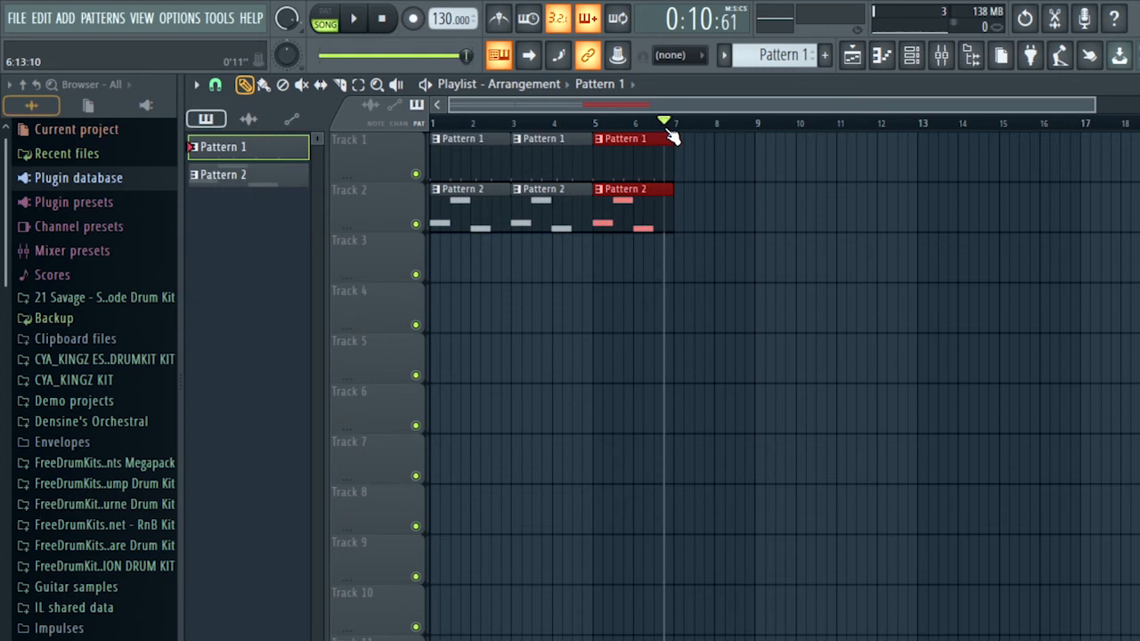
Delete the duplicated clip pairs from bar 3 onward, leaving only the first pair on Tracks 1 and 2
left_click_drag(652, 230, 578, 251)
scroll(610, 105, "up", 2)
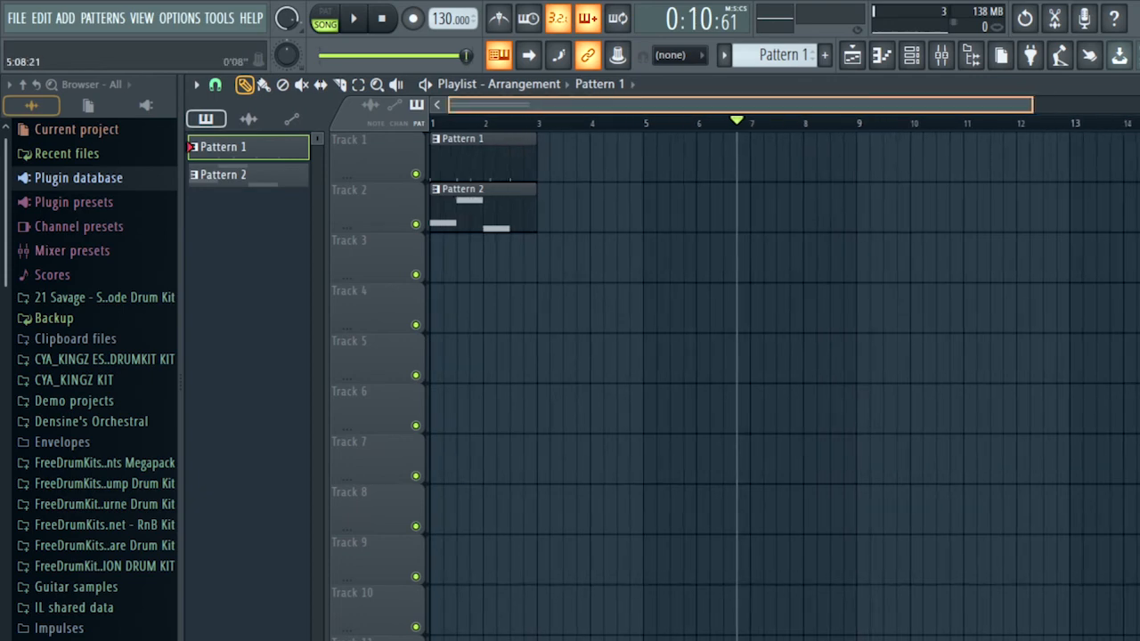
scroll(611, 103, "up", 2)
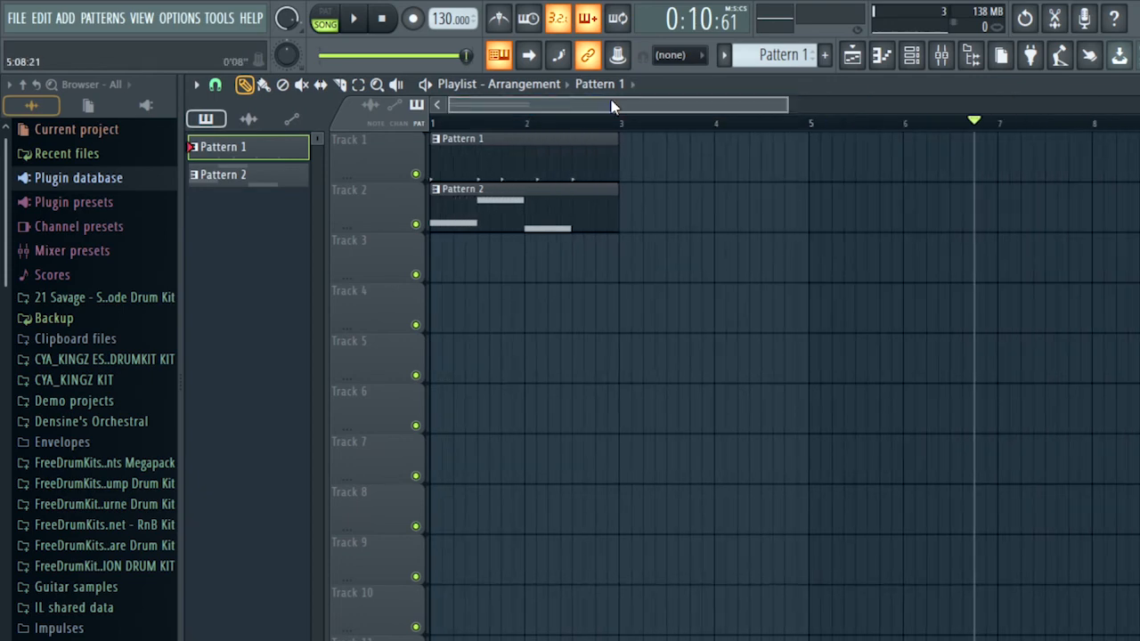
left_click(65, 17)
left_click(610, 320)
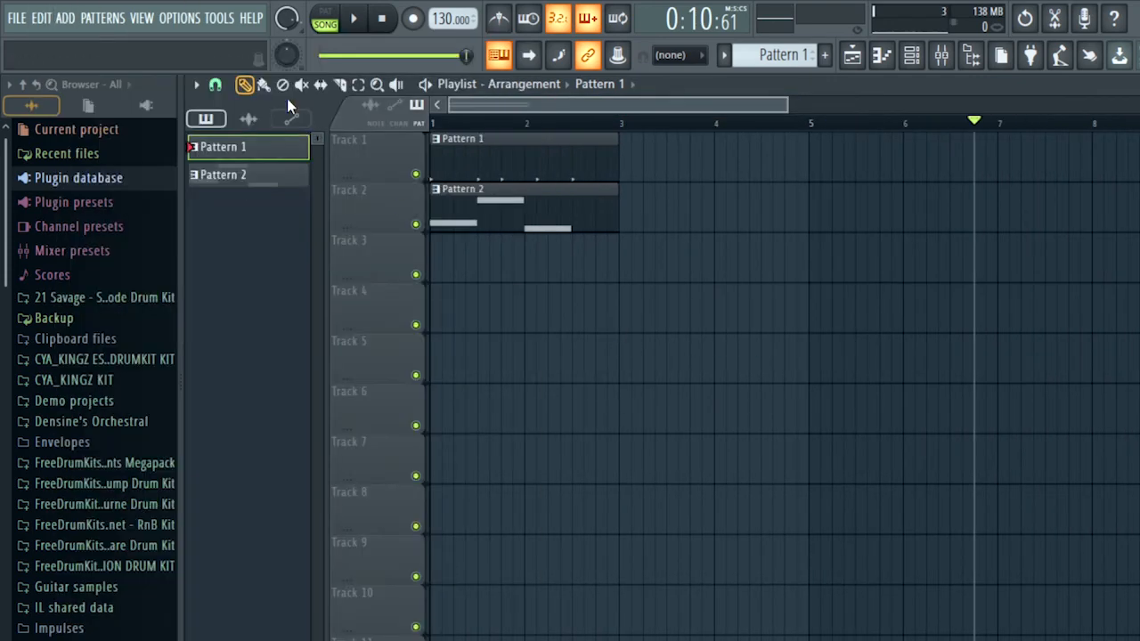
Select the Pattern 1 and Pattern 2 clips at bar 1 and copy them
left_click(368, 87)
mouse_move(639, 279)
left_mouse_down()
mouse_move(450, 134)
mouse_move(391, 133)
left_mouse_up()
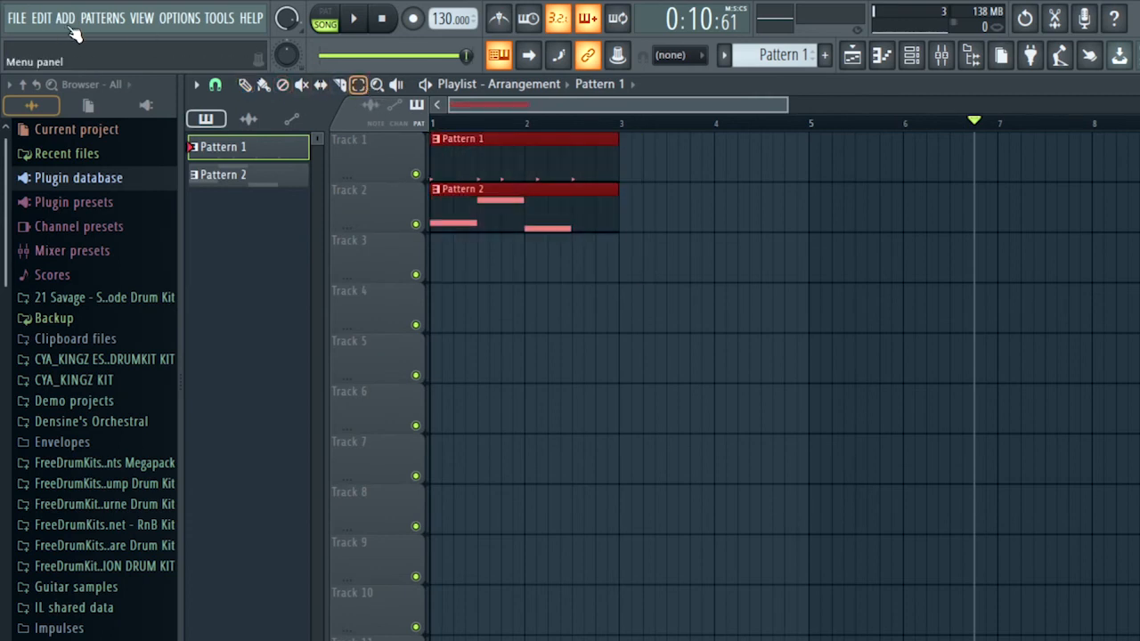
left_click(41, 18)
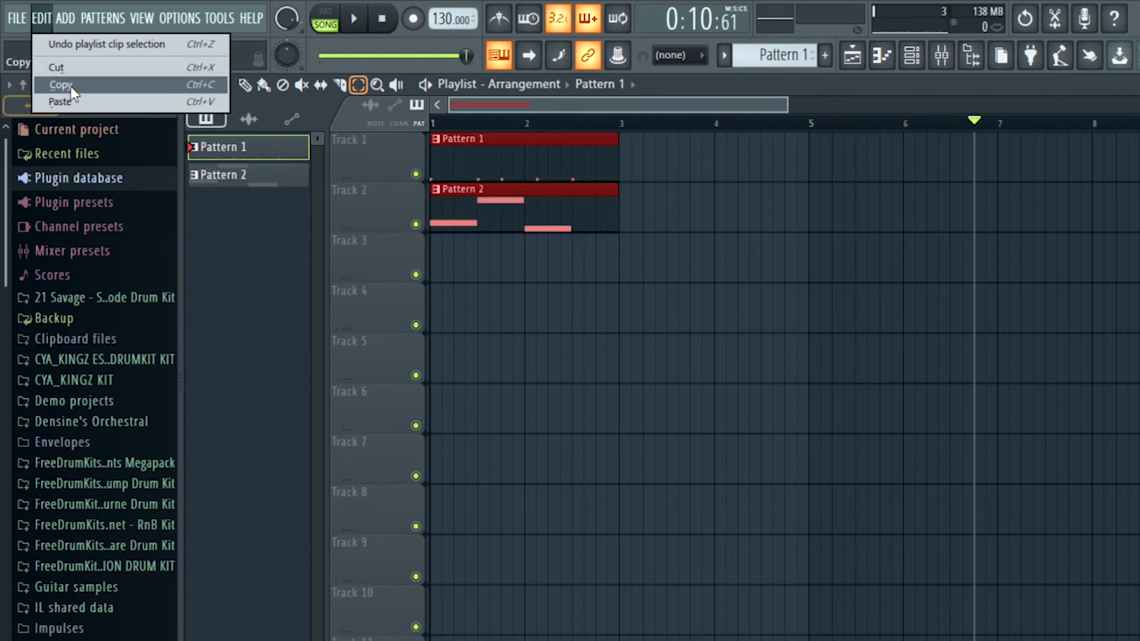
left_click(71, 85)
Paste the copied clips and move the pasted pair with the Paint tool to just after the start of bar 3
left_click(41, 18)
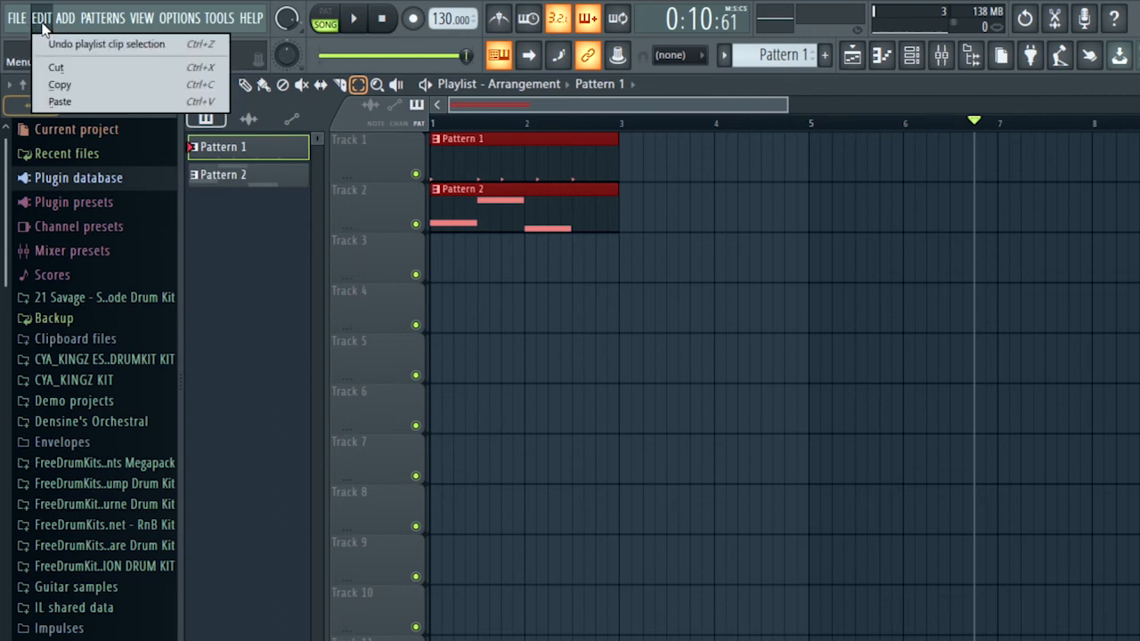
left_click(63, 97)
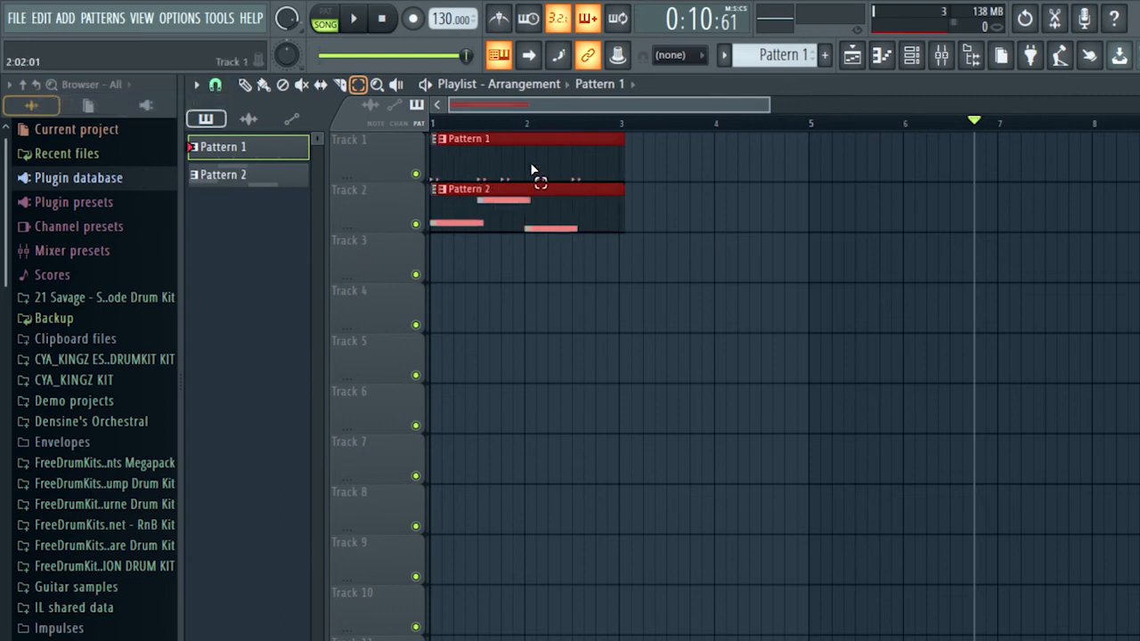
left_click(264, 86)
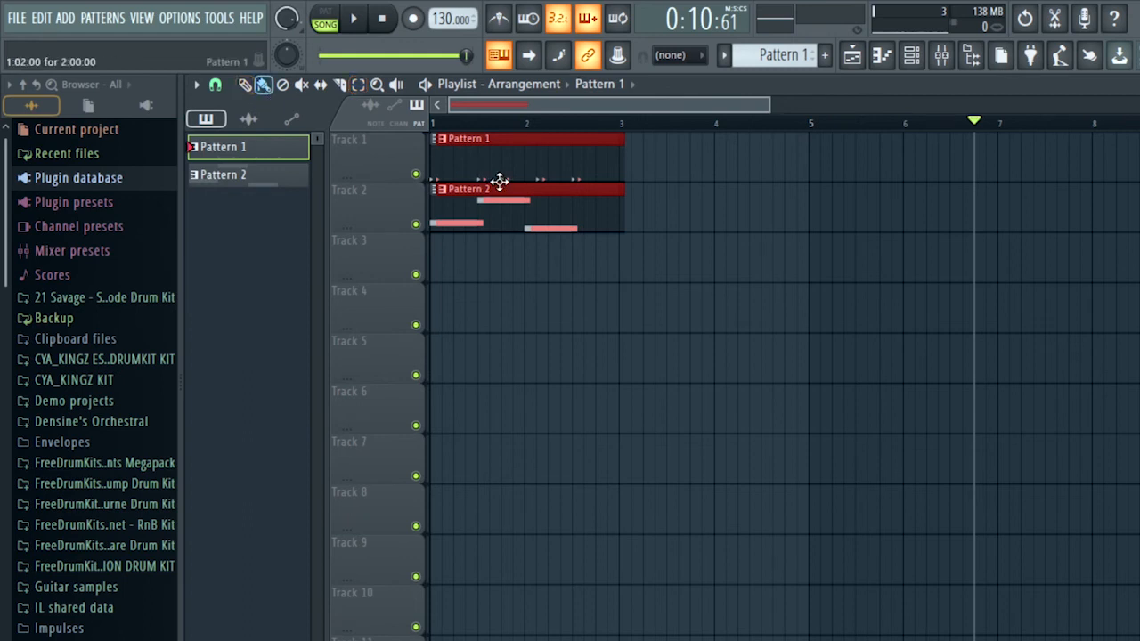
left_click_drag(522, 186, 713, 192)
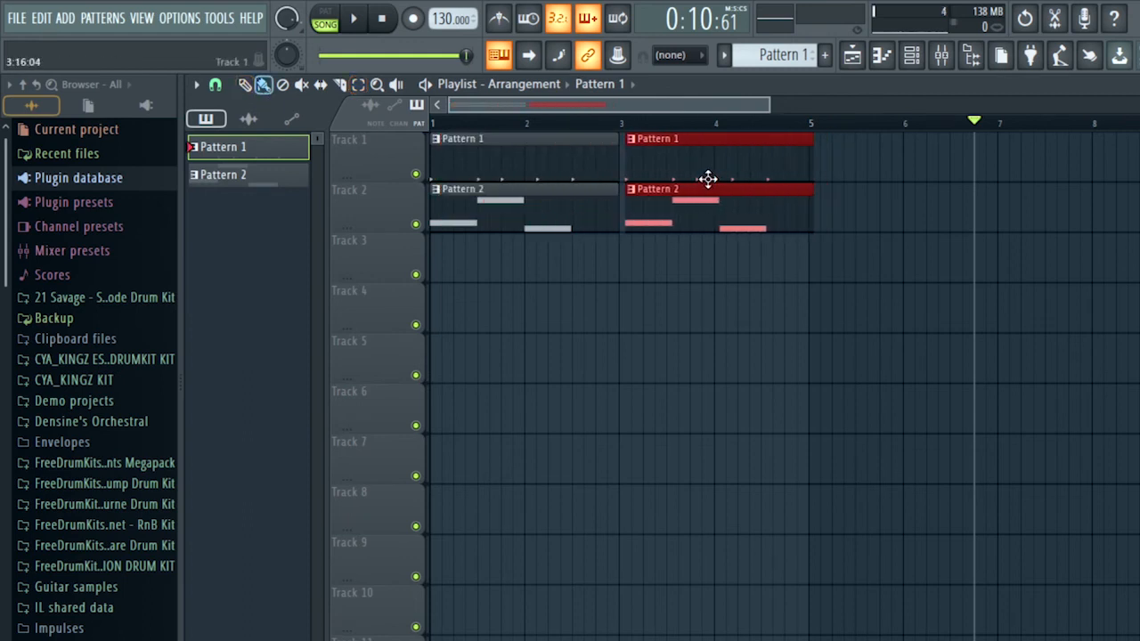
Delete the pasted Pattern 1 and Pattern 2 clips near bar 3
right_click(717, 182)
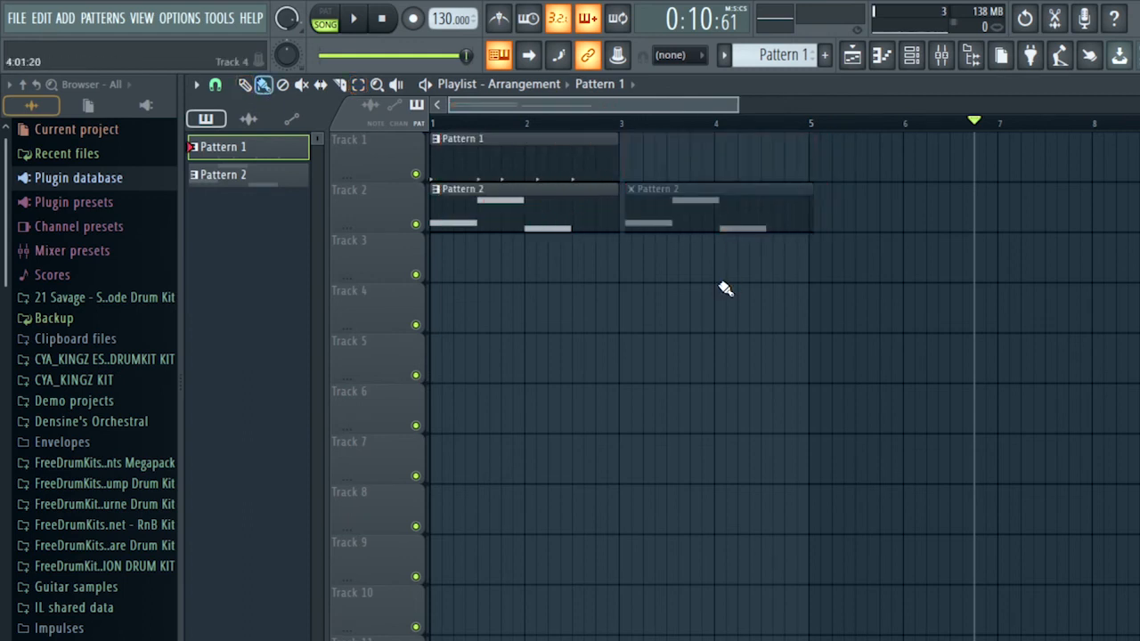
right_click(725, 205)
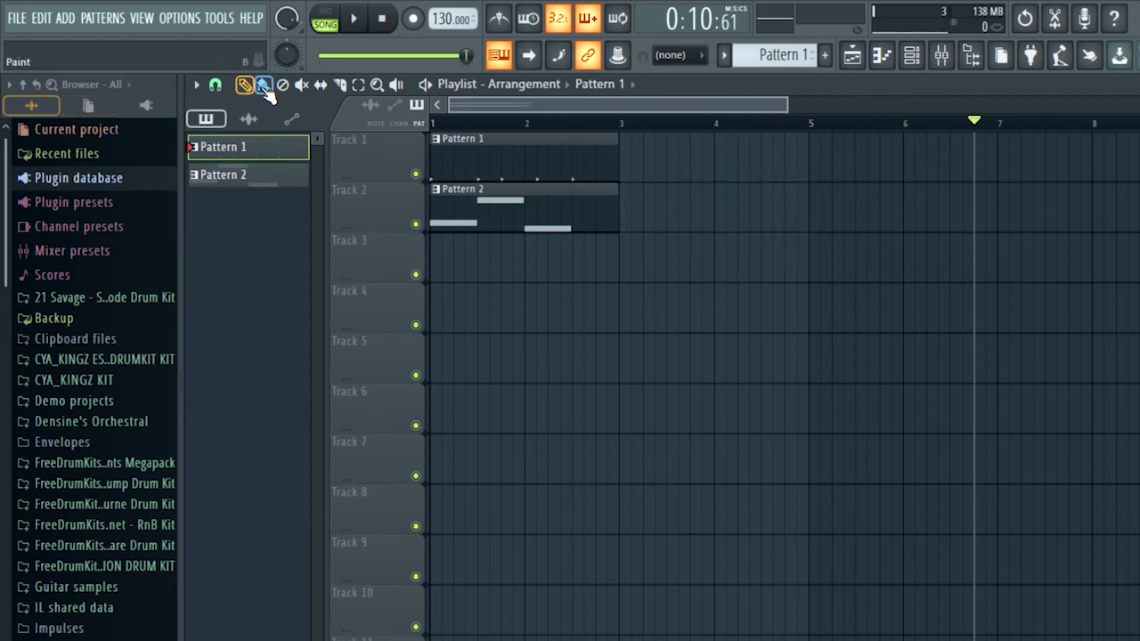
left_click(680, 288)
right_click(735, 297)
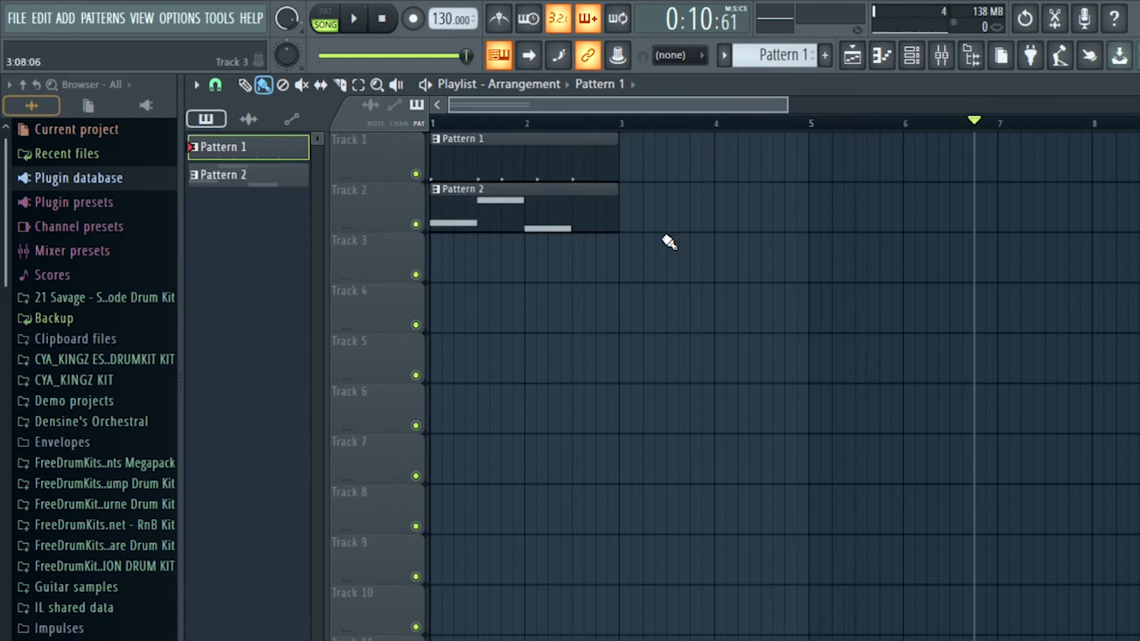
Select the clip pair at bar 1, paste a copy of it and align the copy with the start of bar 3
mouse_move(662, 237)
left_mouse_down()
mouse_move(659, 258)
mouse_move(574, 189)
mouse_move(663, 301)
mouse_move(660, 290)
left_mouse_up()
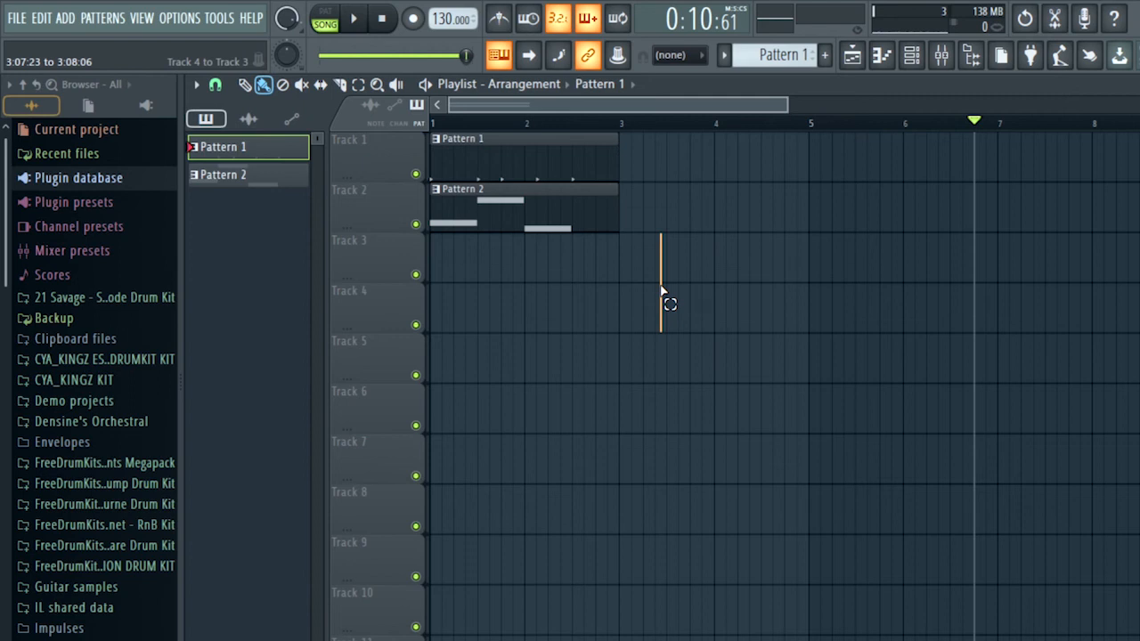
left_click_drag(662, 290, 426, 141)
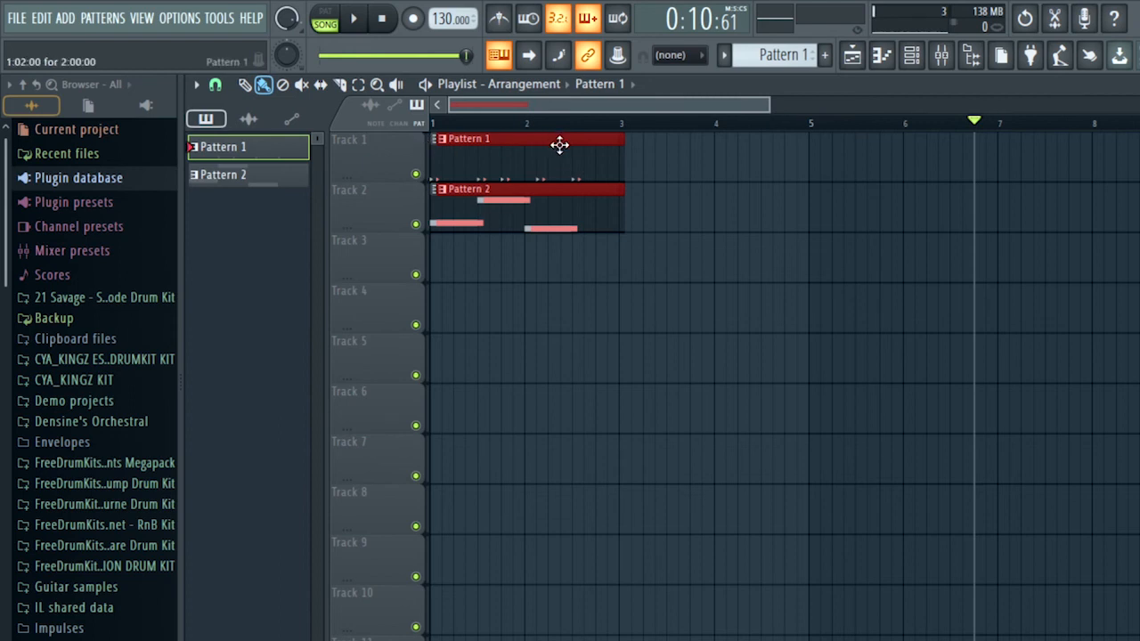
left_click_drag(559, 145, 745, 140)
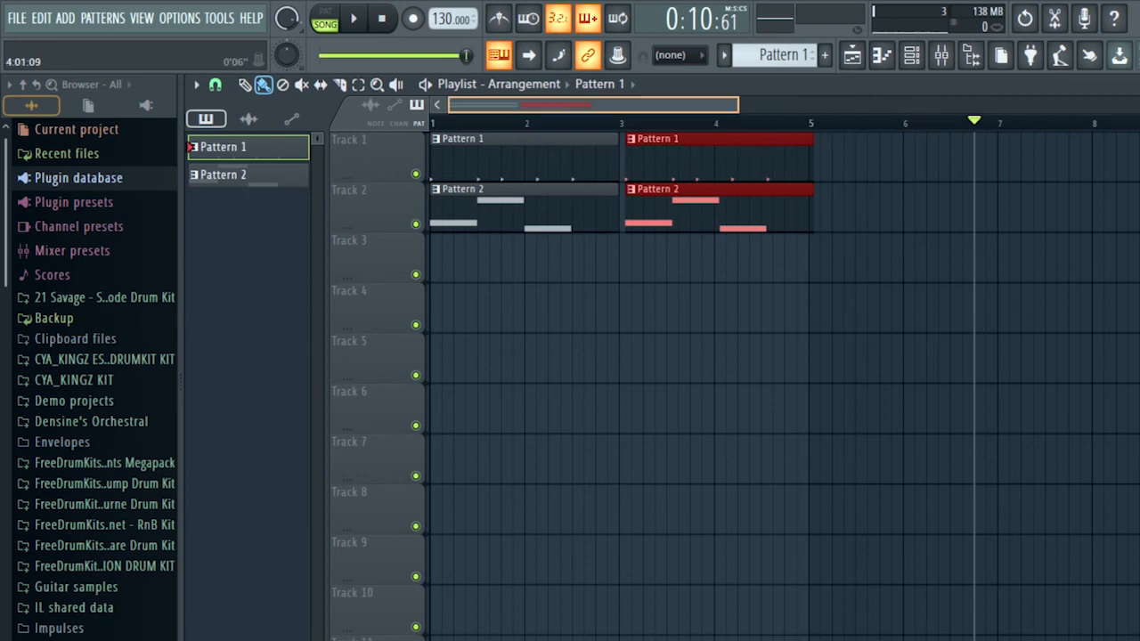
scroll(720, 121, "up", 5)
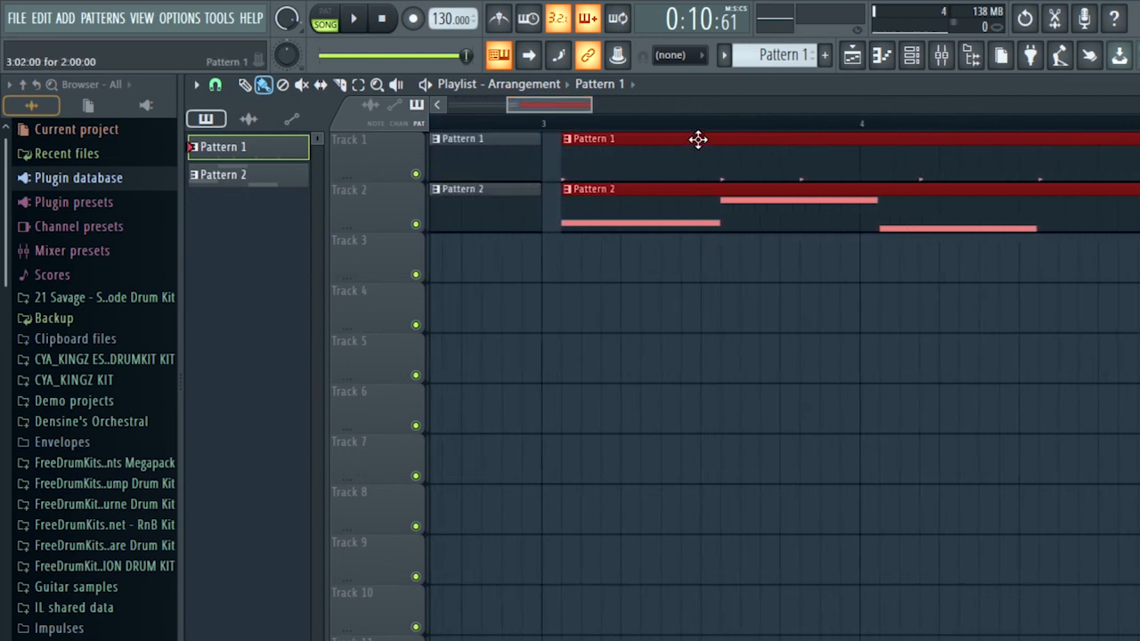
mouse_move(679, 143)
left_mouse_down()
mouse_move(647, 138)
mouse_move(678, 155)
mouse_move(666, 154)
left_mouse_up()
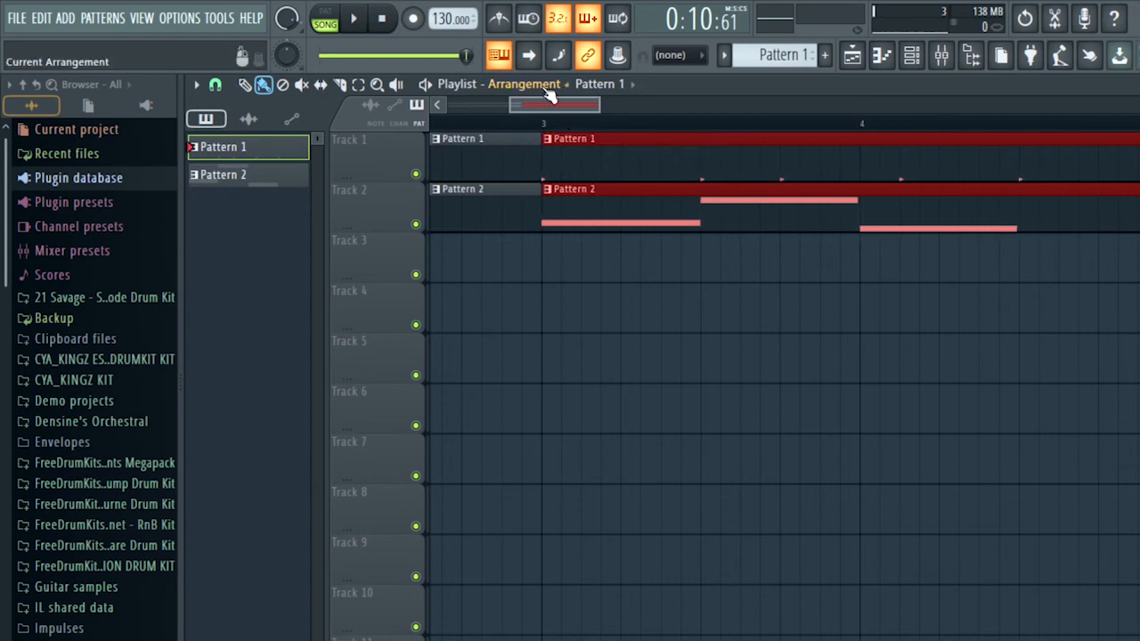
Paste two more copies of the clip pair, placing one at the start of bar 5 and one just after bar 7 begins
scroll(549, 107, "down", 4)
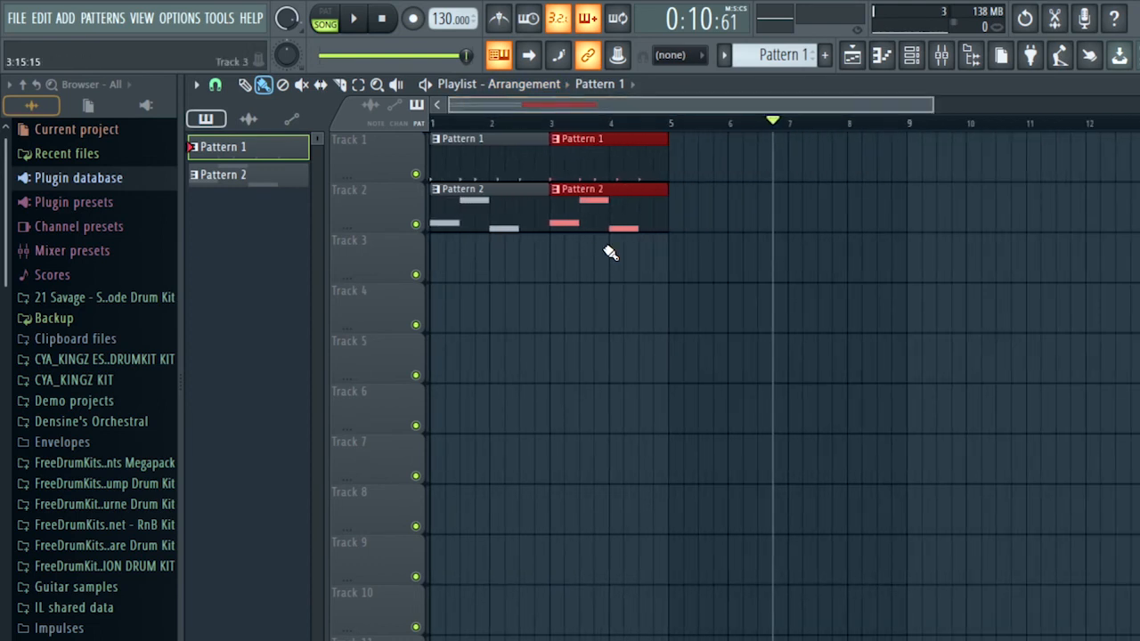
left_click_drag(475, 158, 715, 178)
scroll(697, 105, "up", 1)
scroll(696, 105, "up", 4)
left_click_drag(545, 142, 531, 145)
left_click_drag(631, 113, 721, 113)
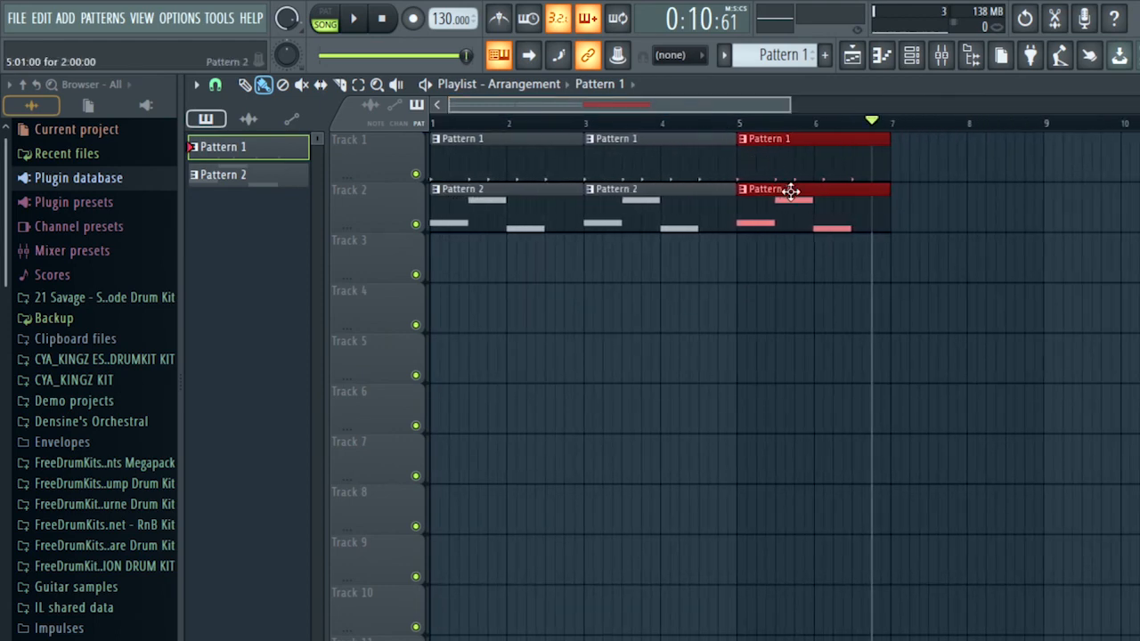
left_click_drag(790, 190, 953, 222)
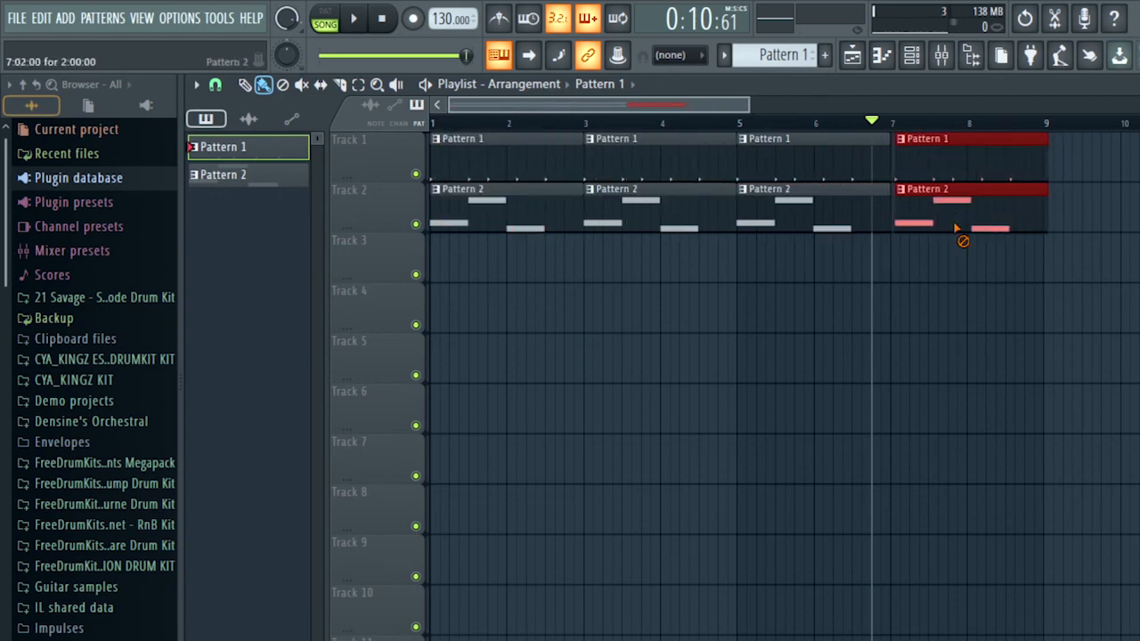
Delete all pasted clips from bar 3 to bar 9, keeping only the original pair at bar 1
right_click(957, 227)
right_click(937, 160)
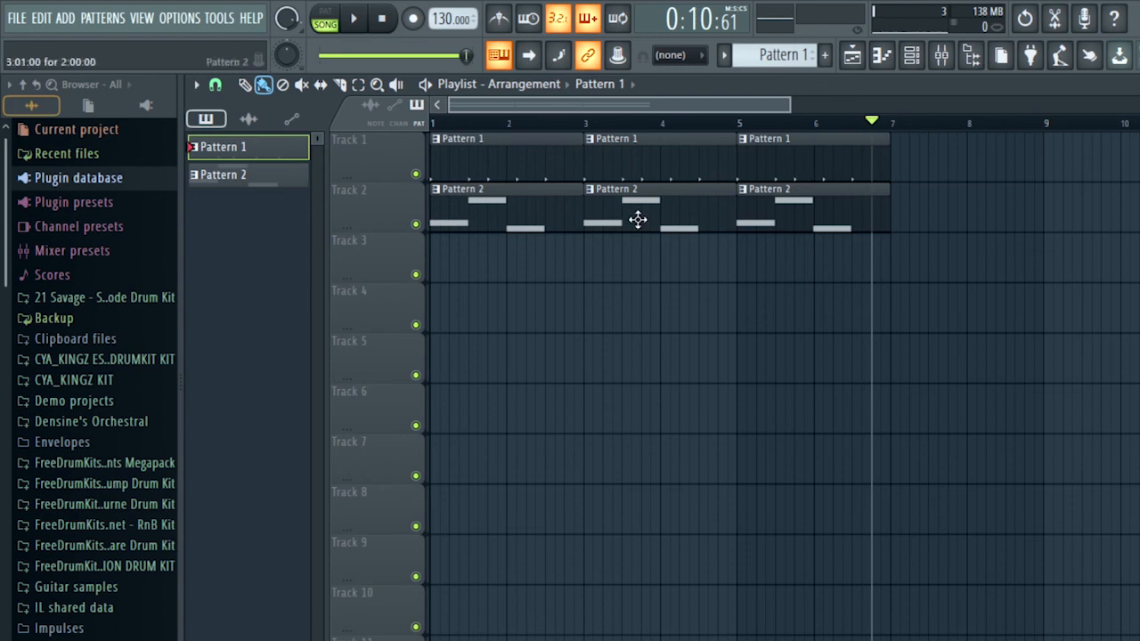
left_click_drag(926, 207, 695, 210)
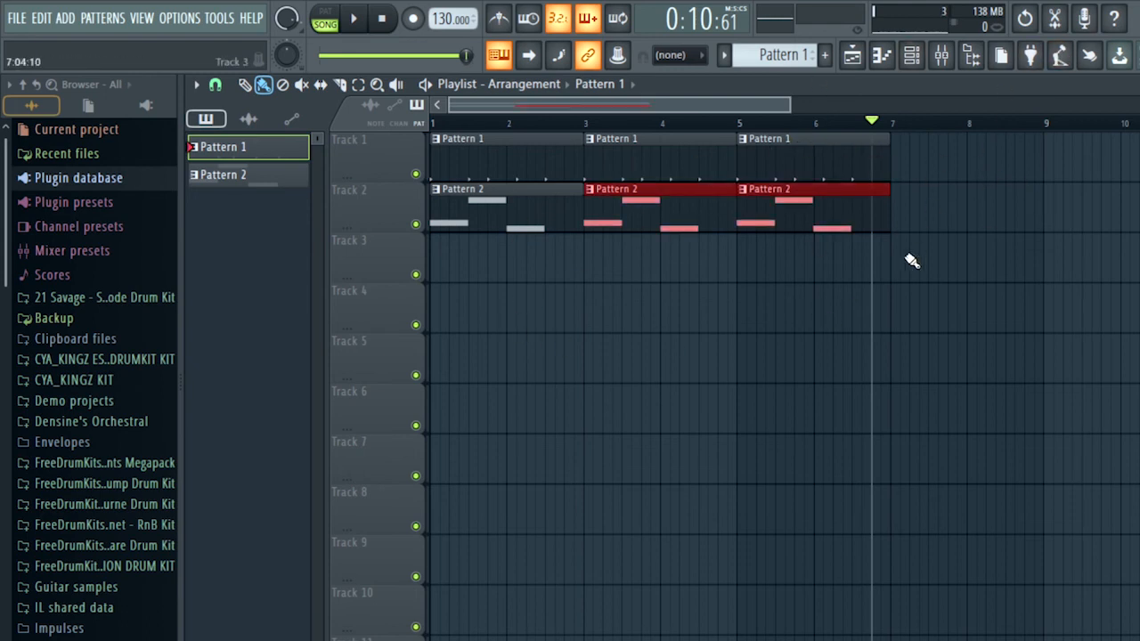
right_click(828, 214)
right_click(778, 152)
right_click(632, 141)
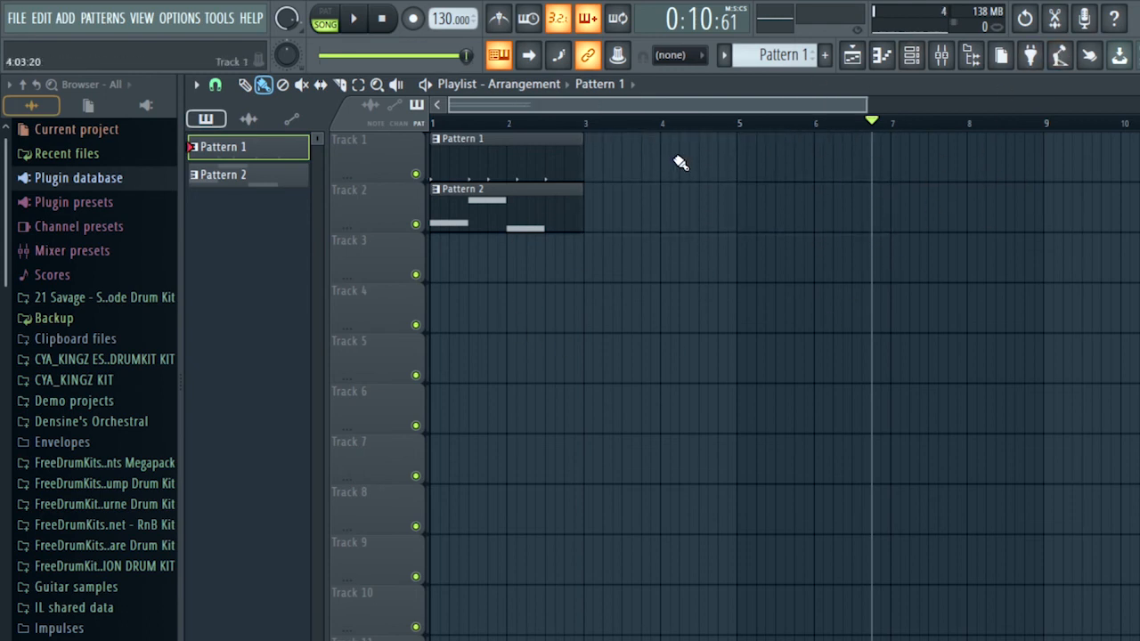
Select the original clip pair on Tracks 1 and 2 and duplicate it directly behind itself at bar 3
scroll(659, 104, "up", 3)
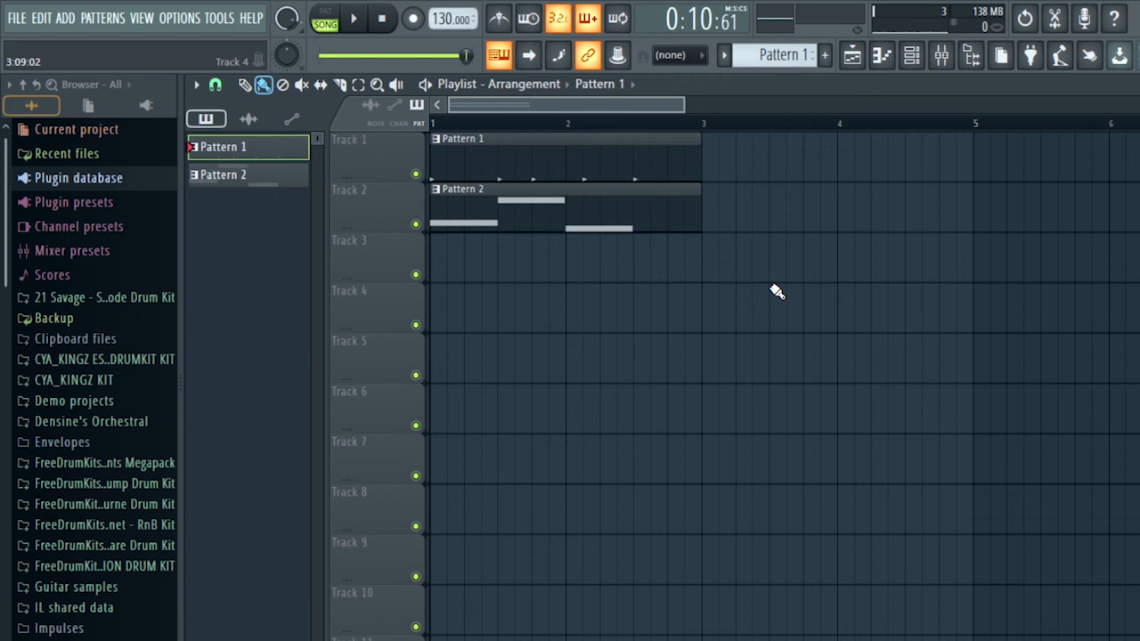
key("ctrl")
left_click_drag(769, 290, 445, 145)
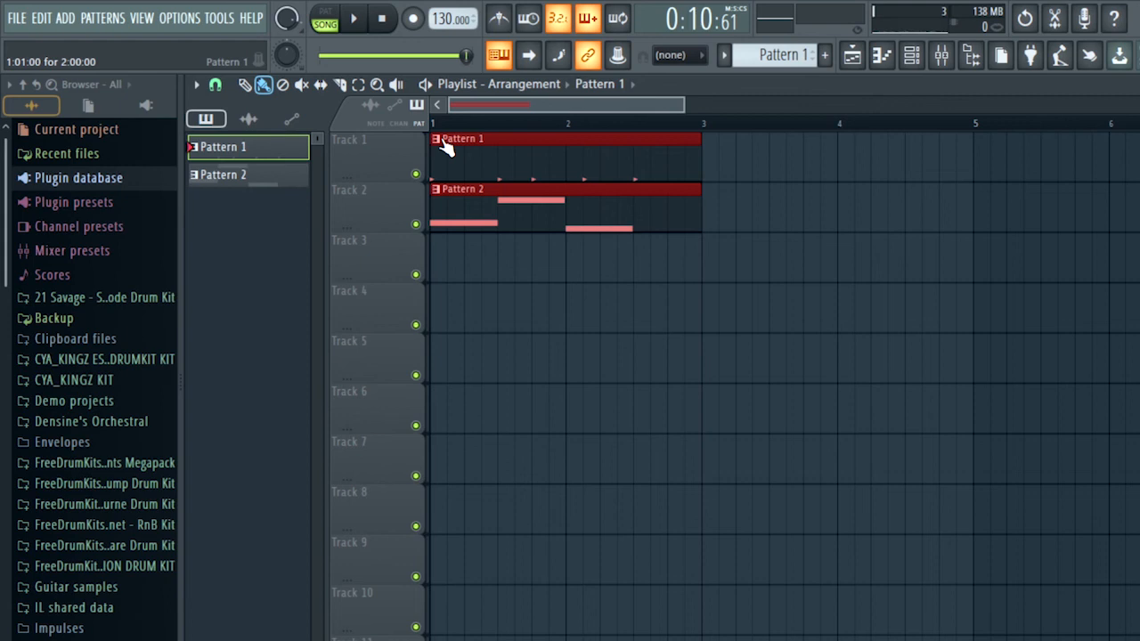
key("ctrl+b")
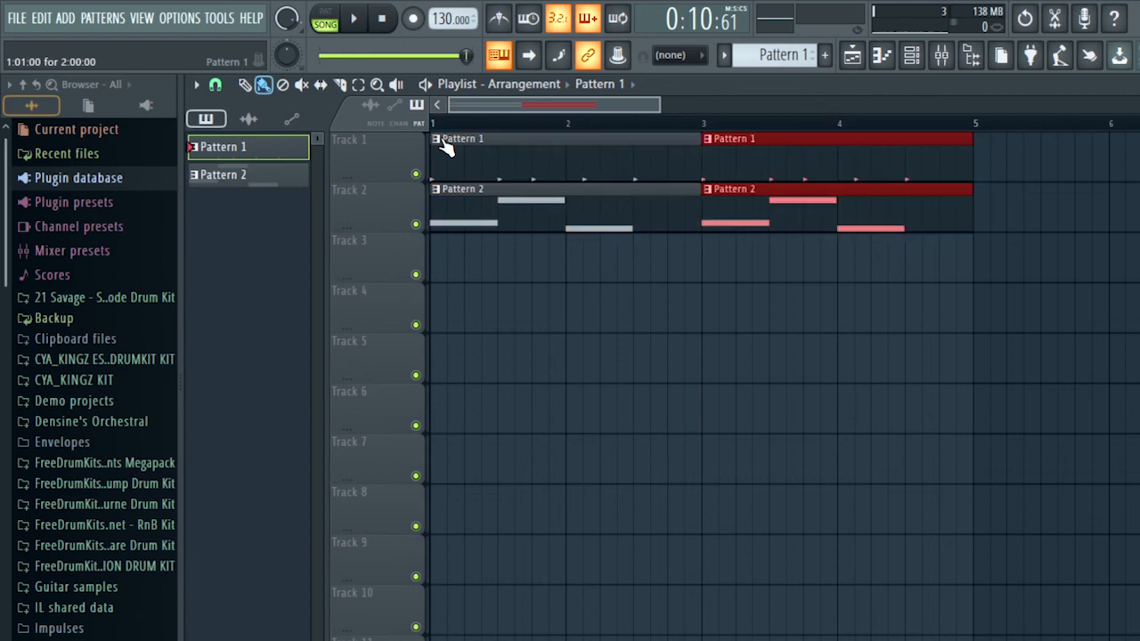
Keep duplicating the selected clip pair end to end until both tracks are filled up to bar 37
key("ctrl+b")
key("ctrl+b")
key("ctrl+b")
key("ctrl+b")
key("ctrl+b")
key("ctrl+b")
key("ctrl+b")
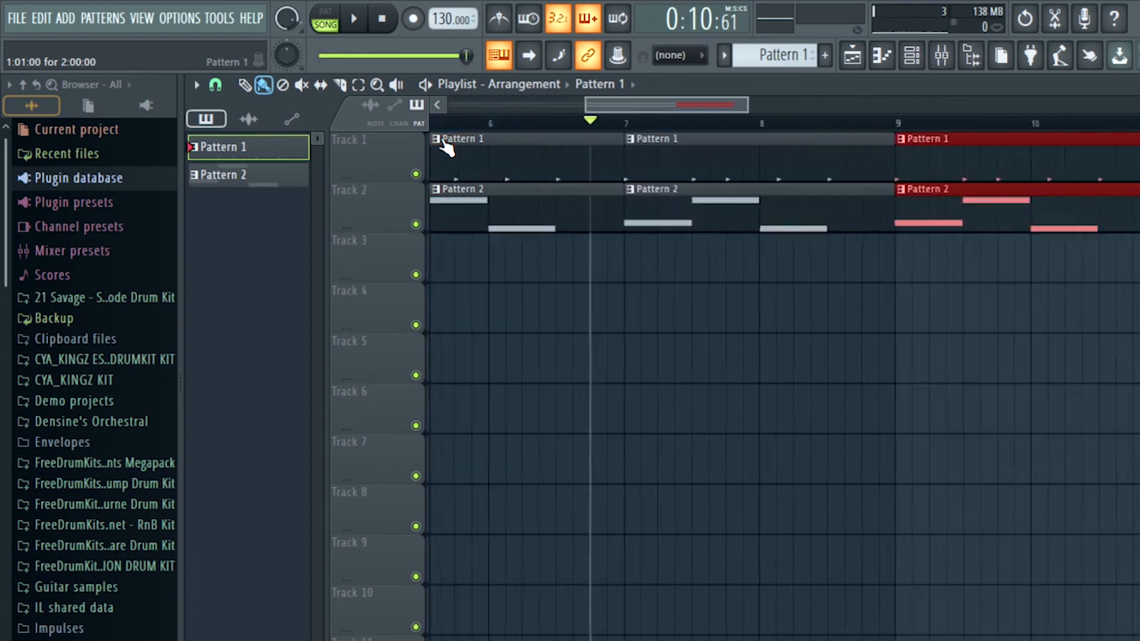
key("ctrl+b")
key("ctrl+b")
key("ctrl+b")
key("ctrl+b")
key("ctrl+b")
key("ctrl+b")
key("ctrl+b")
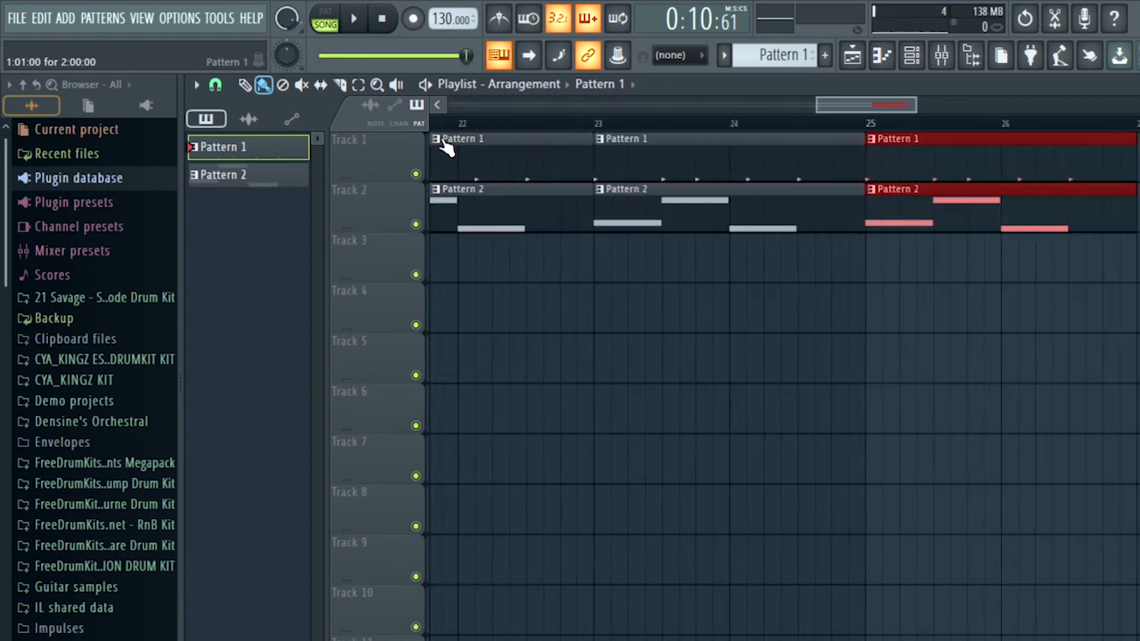
key("ctrl+b")
key("ctrl+b")
key("ctrl+b")
key("ctrl+b")
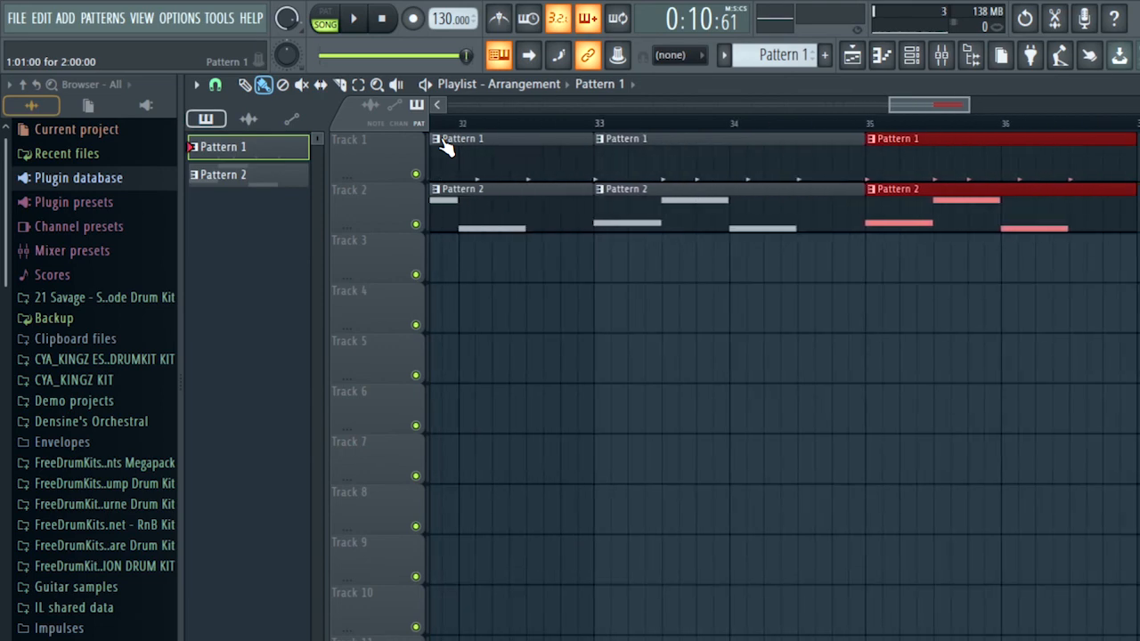
View the whole arrangement, move the playhead from bar 36 back to bar 12 and deselect the clips
left_click(1087, 120)
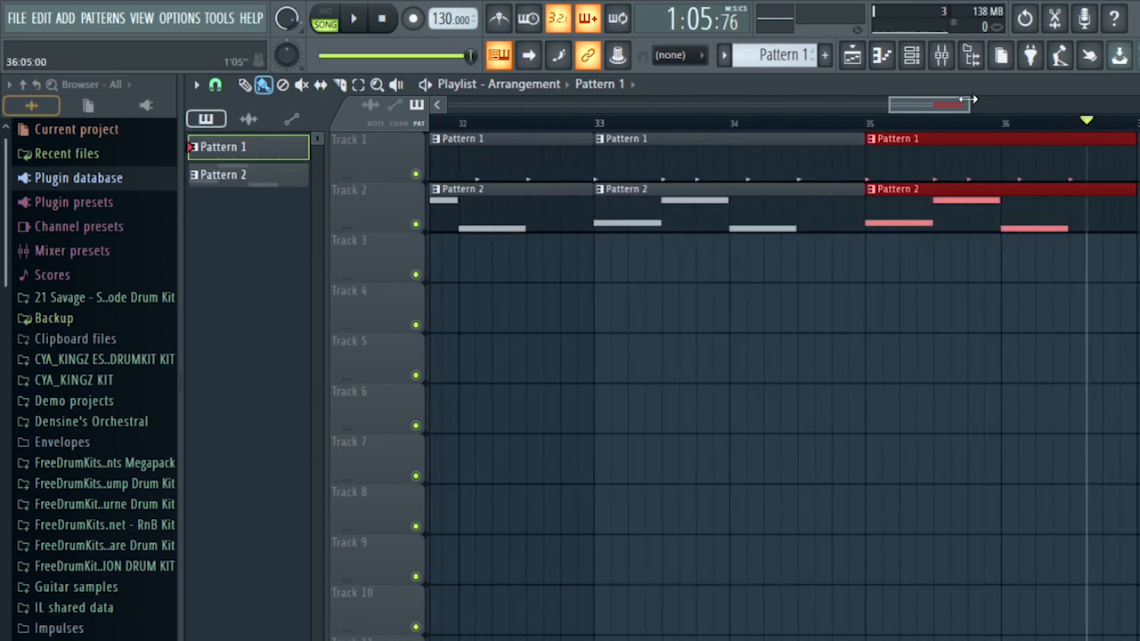
scroll(935, 104, "down", 5)
scroll(935, 104, "down", 4)
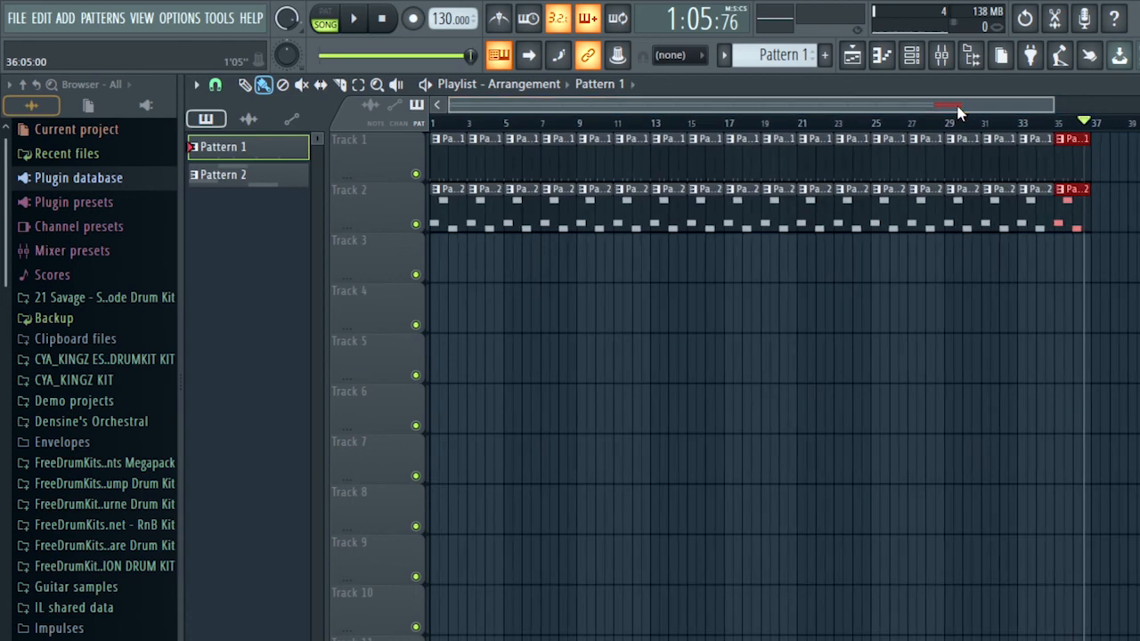
left_click_drag(1086, 122, 653, 213)
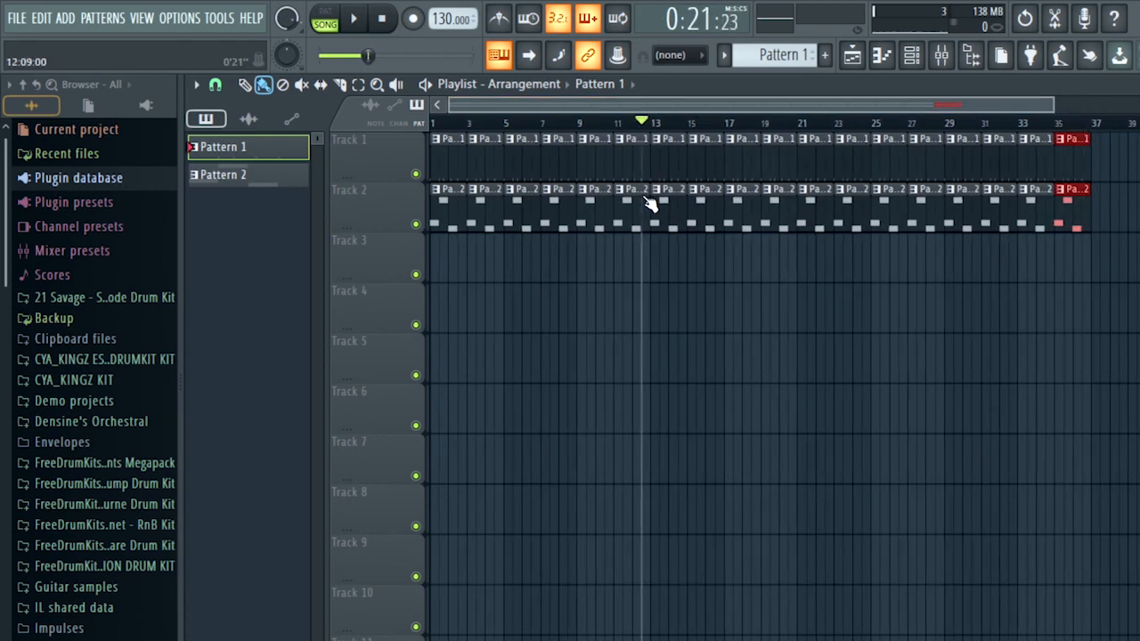
left_click(624, 390)
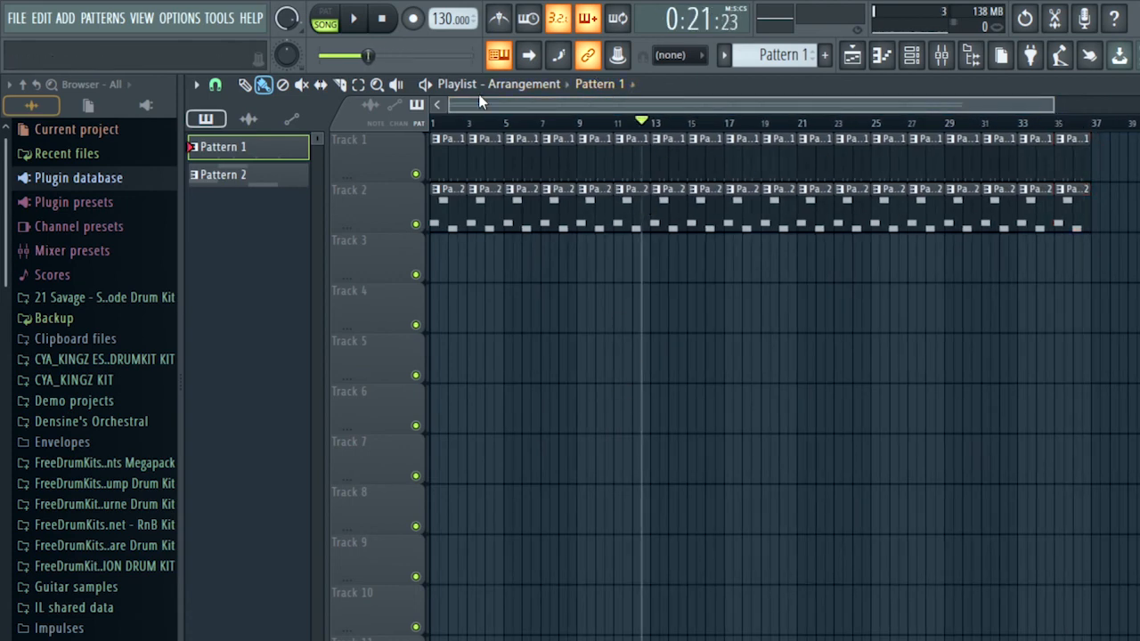
Play the extended arrangement from the beginning and stop playback
left_click(377, 20)
key("space")
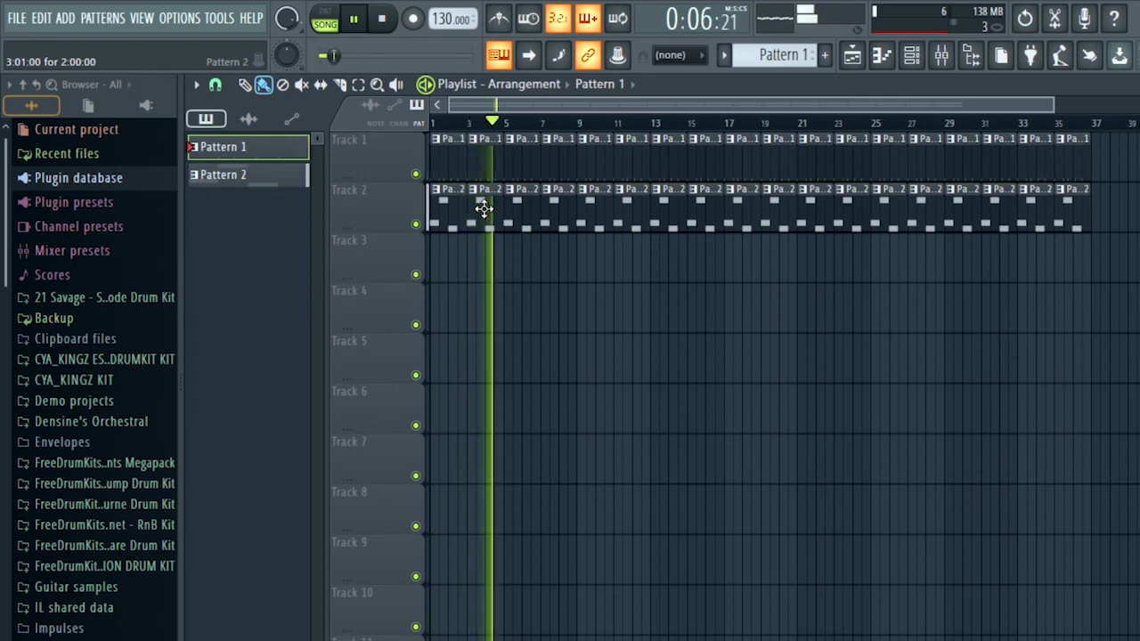
key("space")
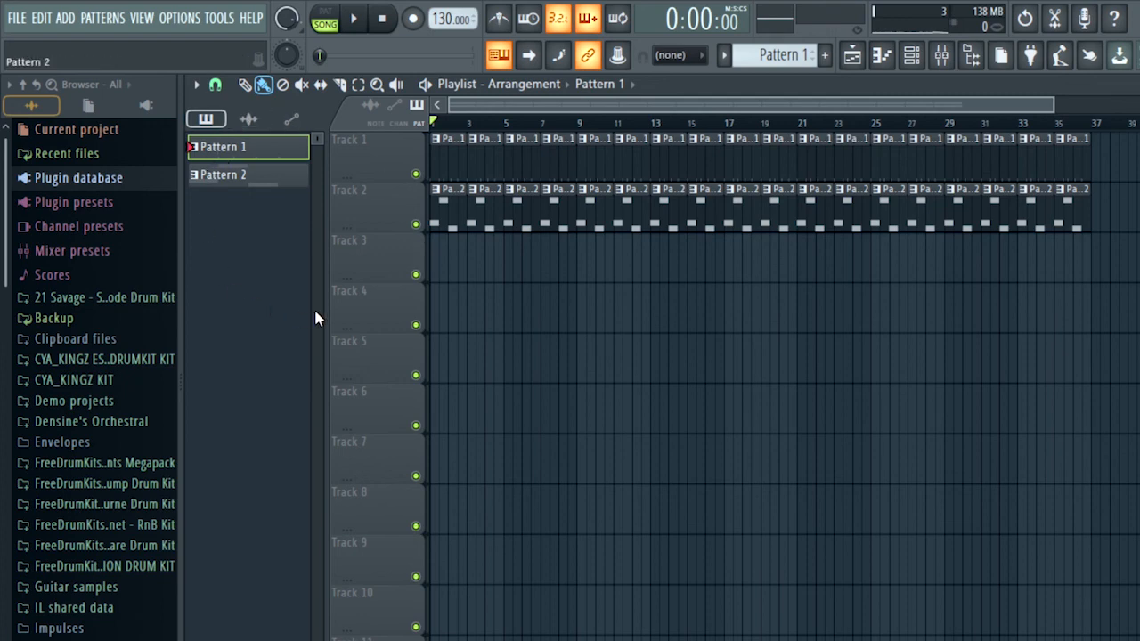
Export the song as an MP3 file named dude in the 7.July 18 folder, replacing the existing file
left_click(17, 23)
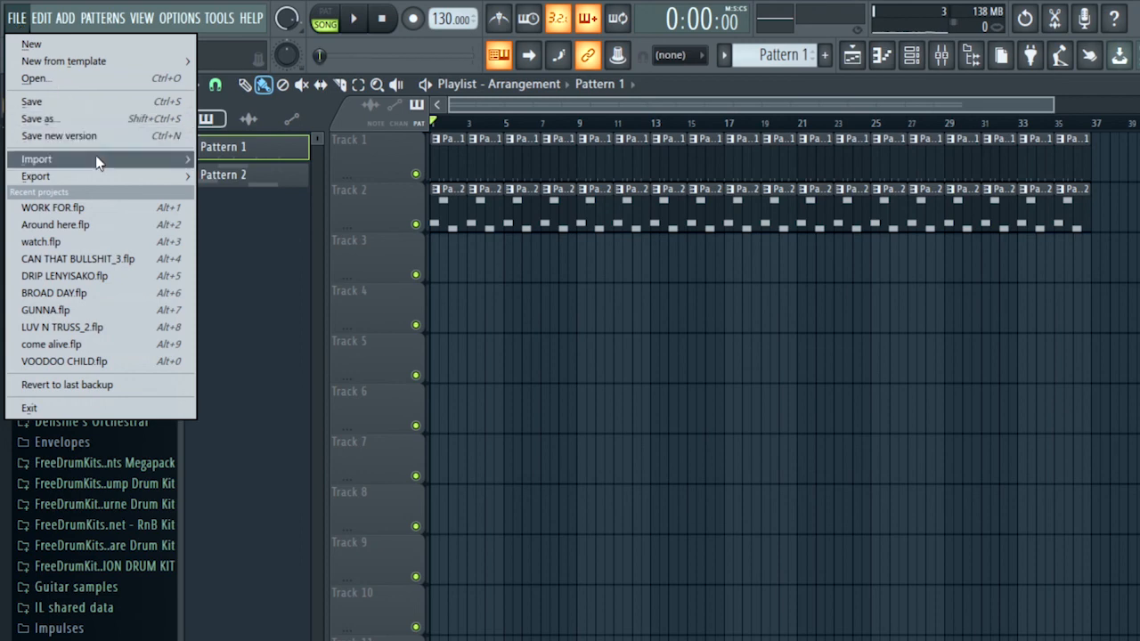
mouse_move(85, 178)
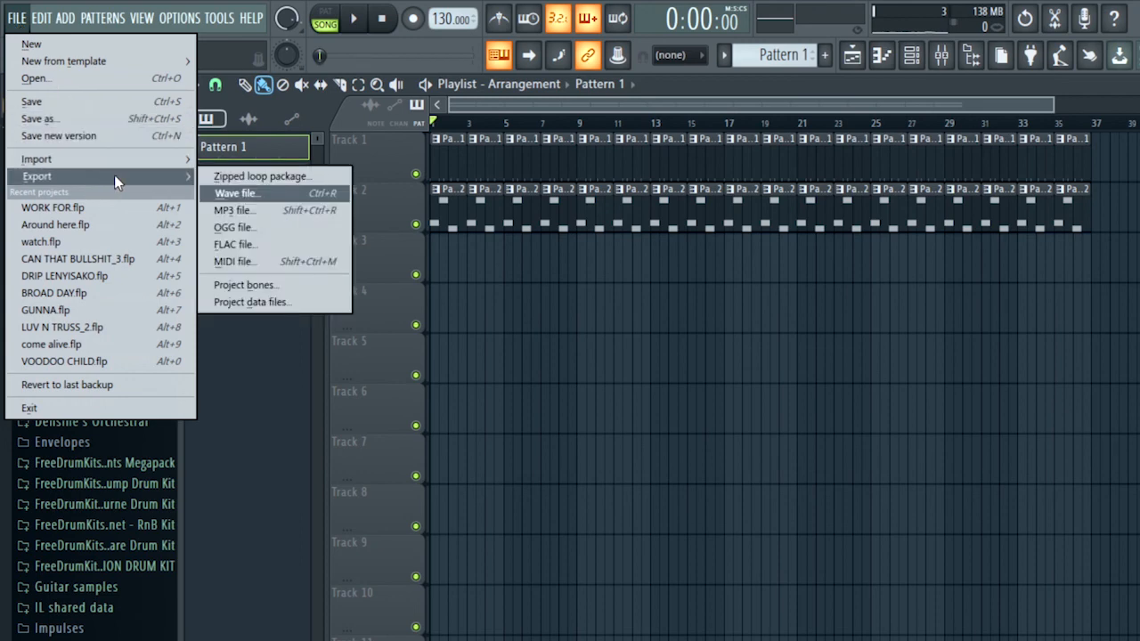
left_click(250, 211)
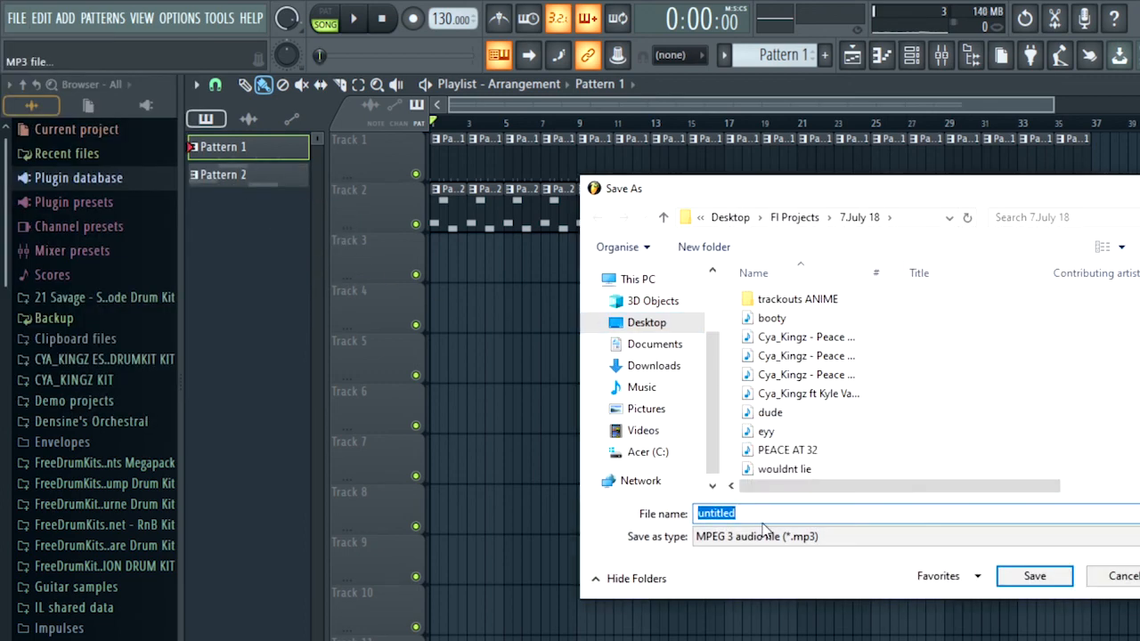
type("dude")
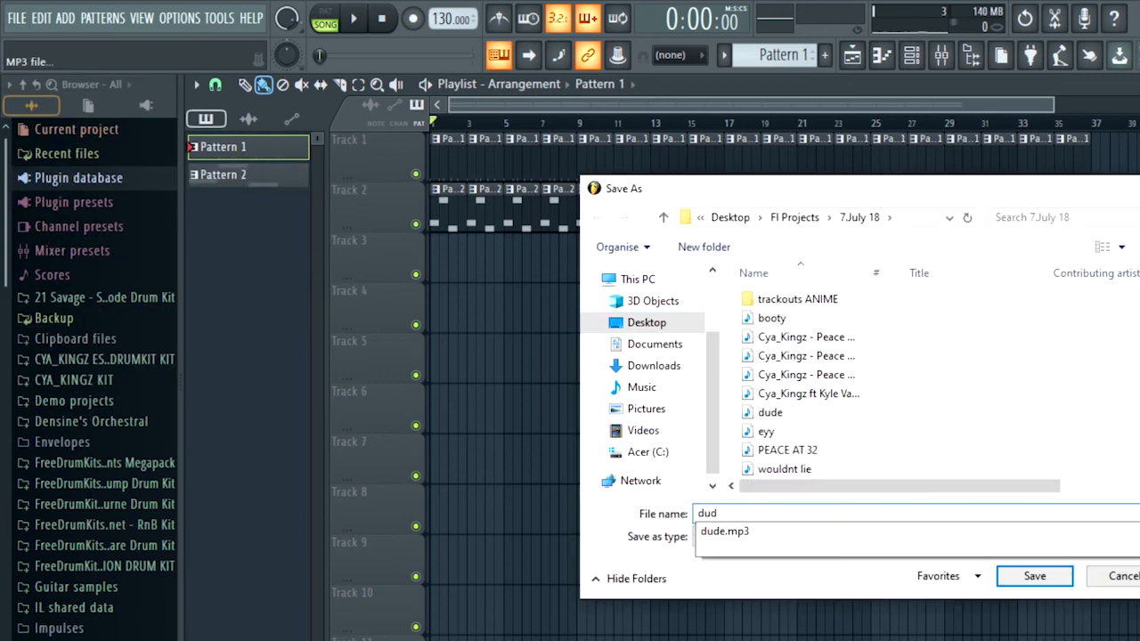
left_click(739, 531)
left_click(1023, 577)
left_click(674, 361)
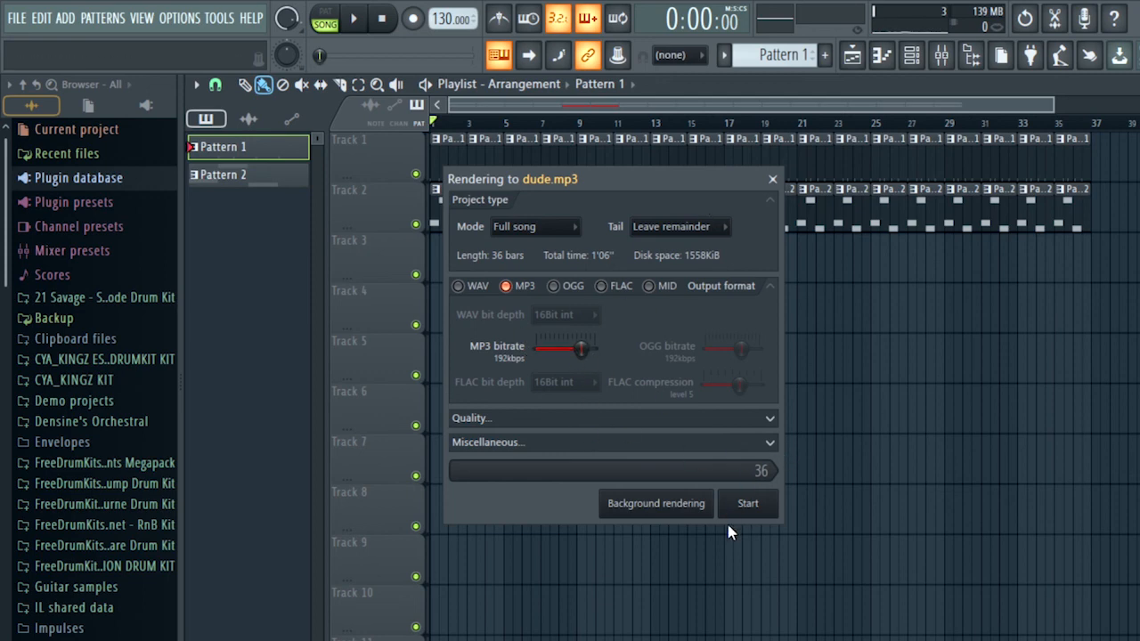
Render the full song to dude.mp3 at 192kbps and bring the playlist back in front of FL Keys
left_click(748, 504)
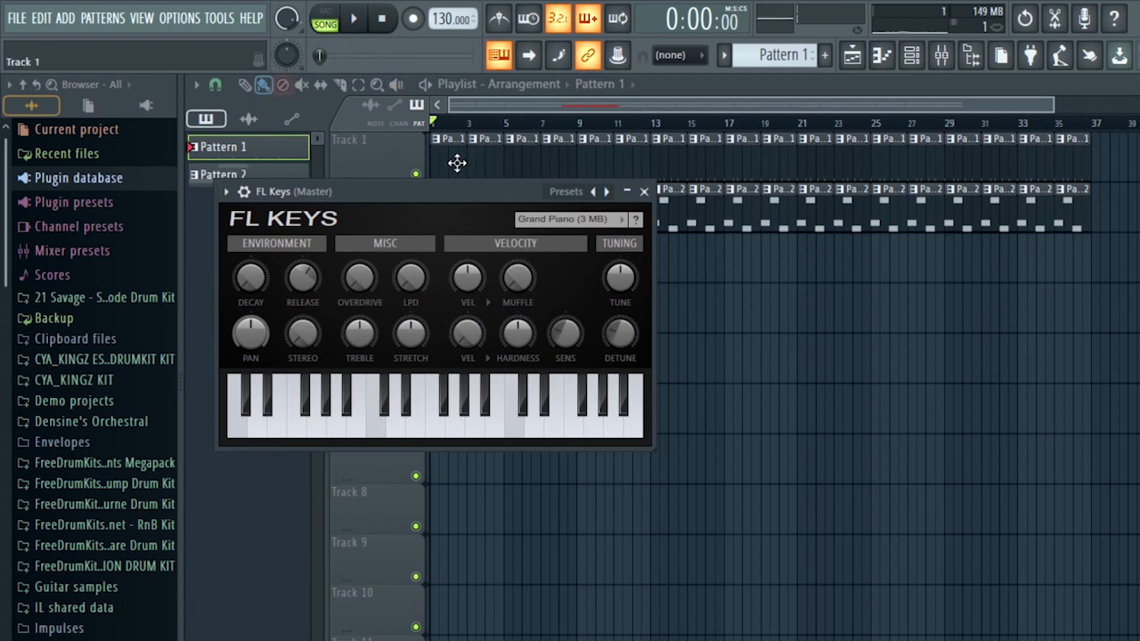
left_click(757, 326)
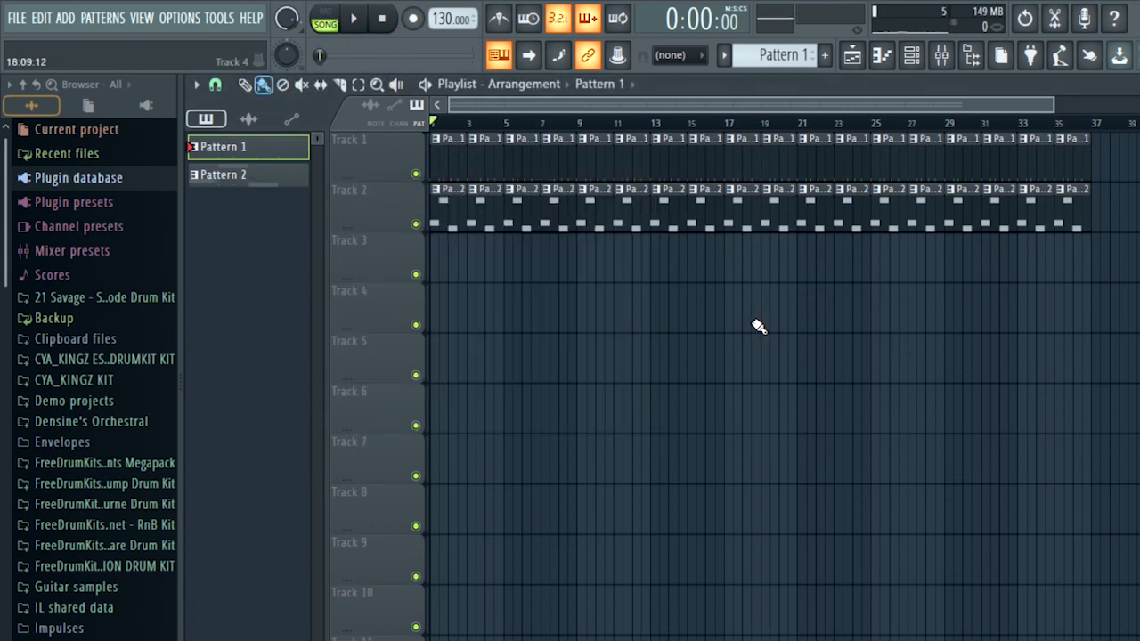
key("ctrl+a")
key("ctrl+d")
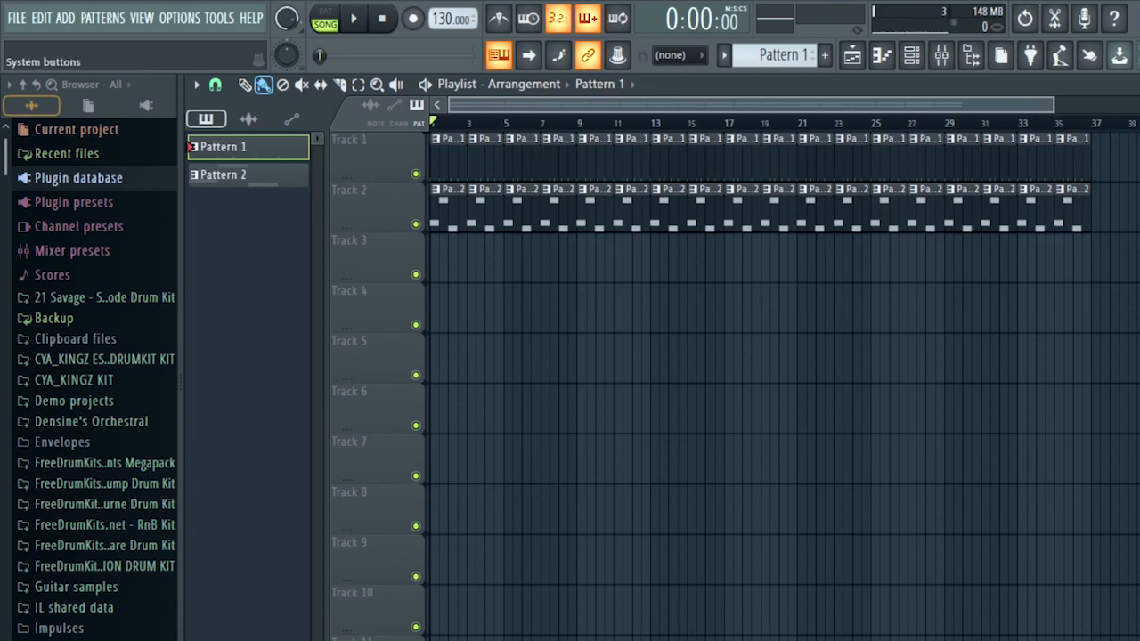
Switch to the 7.July 18 folder in File Explorer and place the dude MP3 on playlist Track 3 starting at bar 1
left_click(1129, 5)
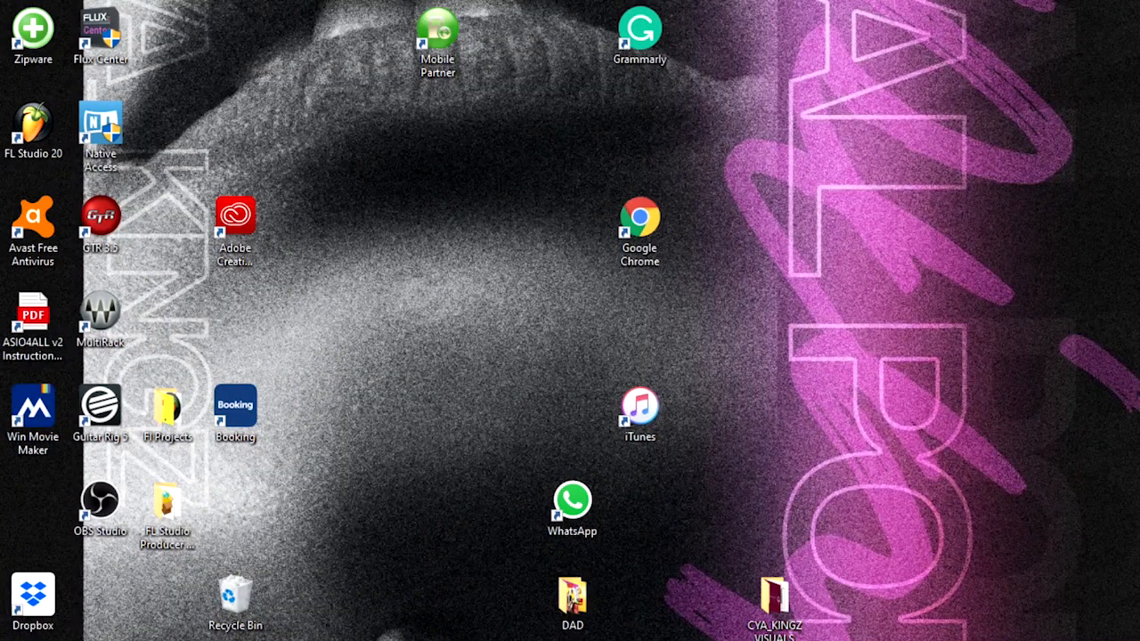
mouse_move(254, 610)
left_click(485, 624)
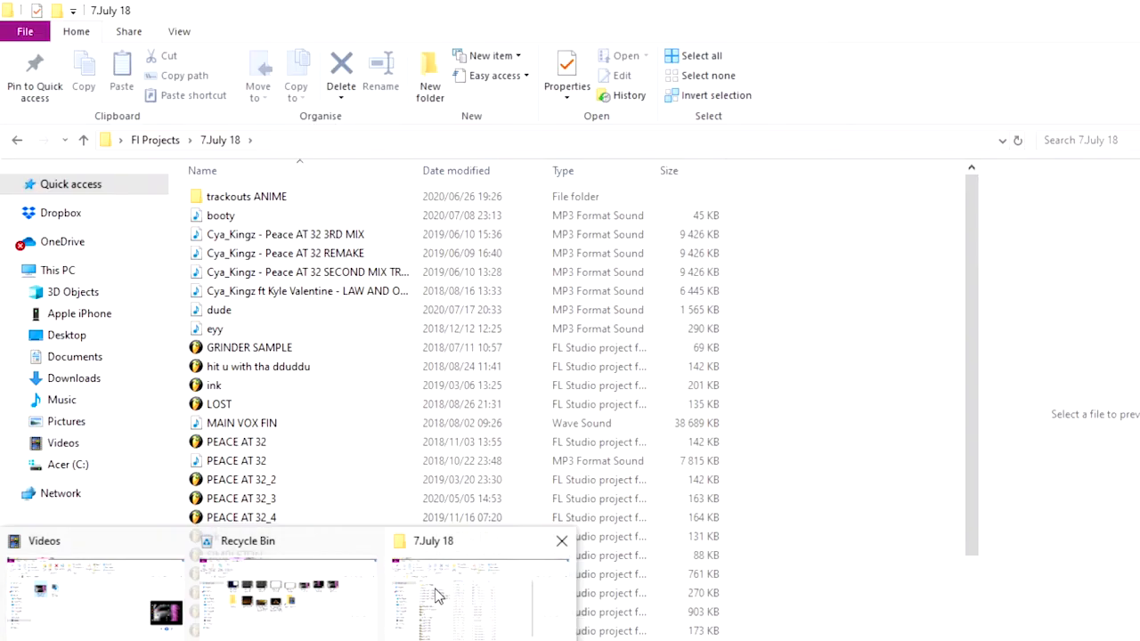
left_click(225, 319)
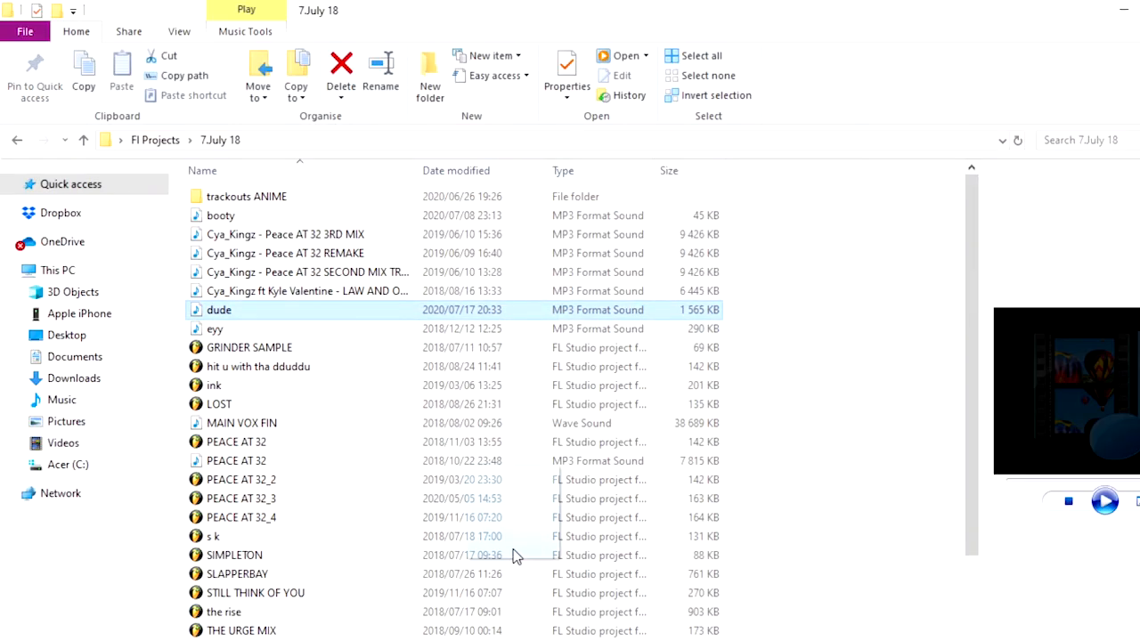
scroll(499, 561, "down", 1)
scroll(436, 637, "down", 1)
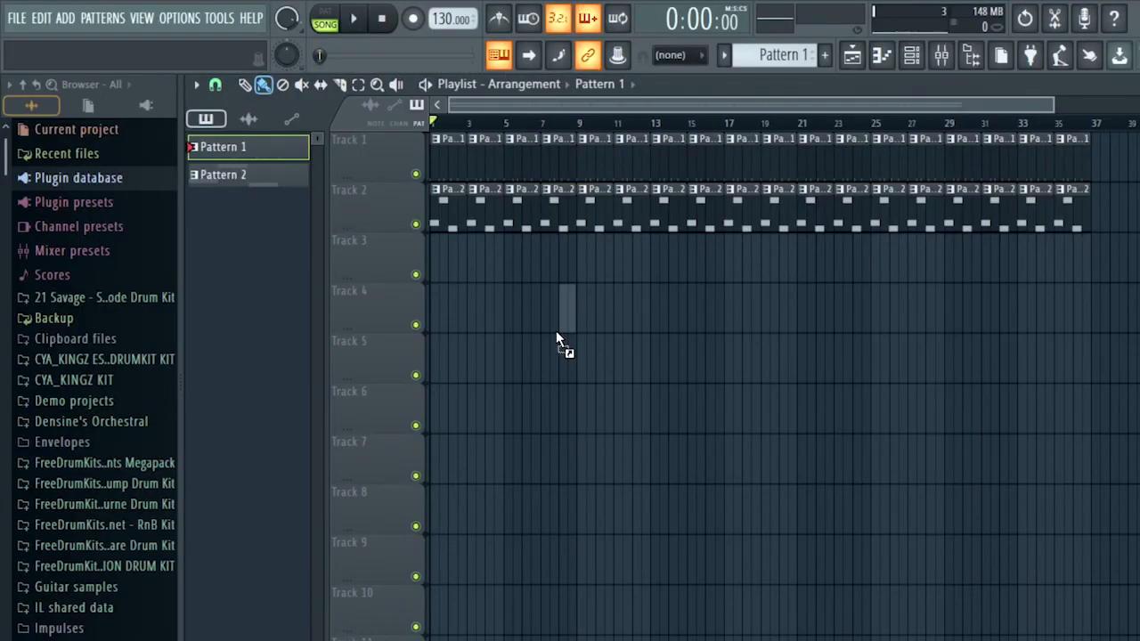
left_click_drag(472, 294, 431, 262)
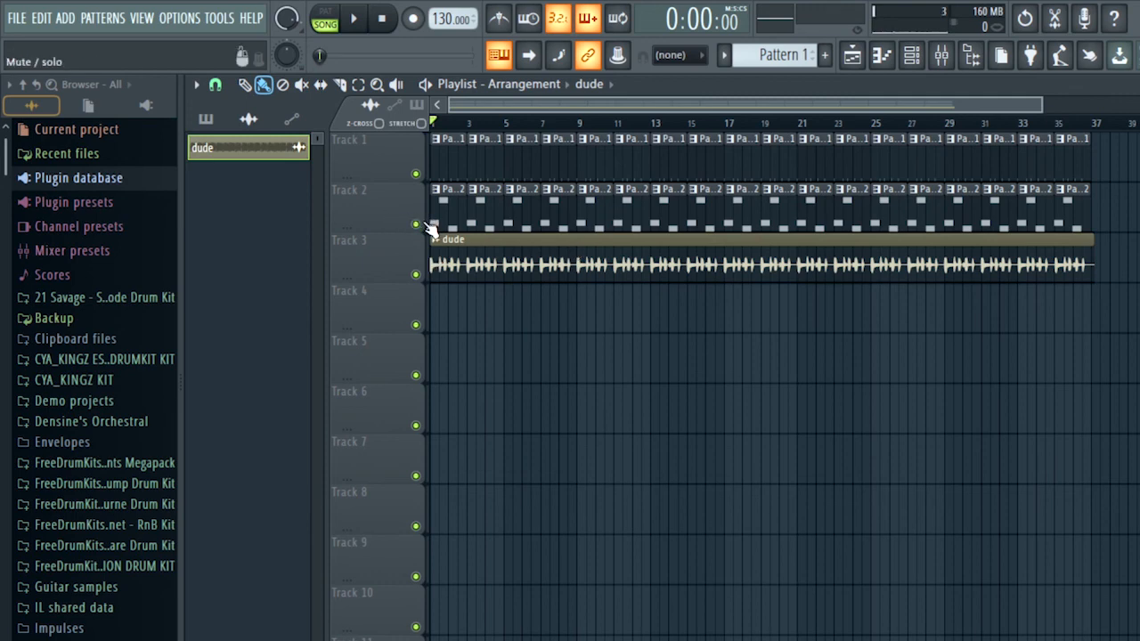
Mute Tracks 1 and 2, play the dude audio clip on its own from the beginning, and stop playback
left_click(427, 223)
left_click(422, 175)
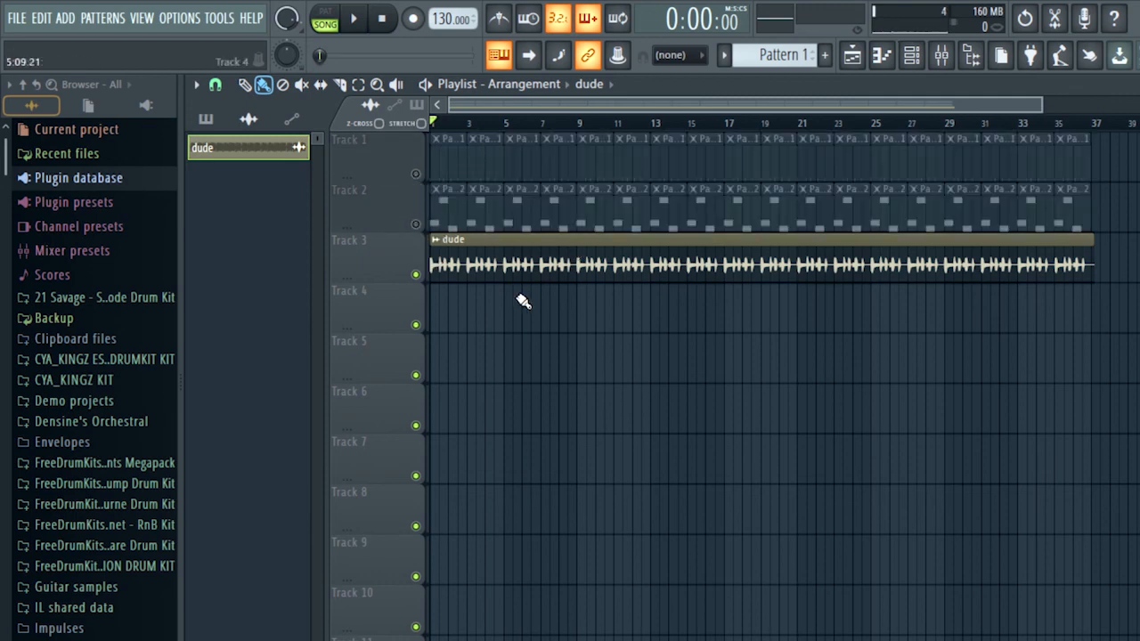
key("space")
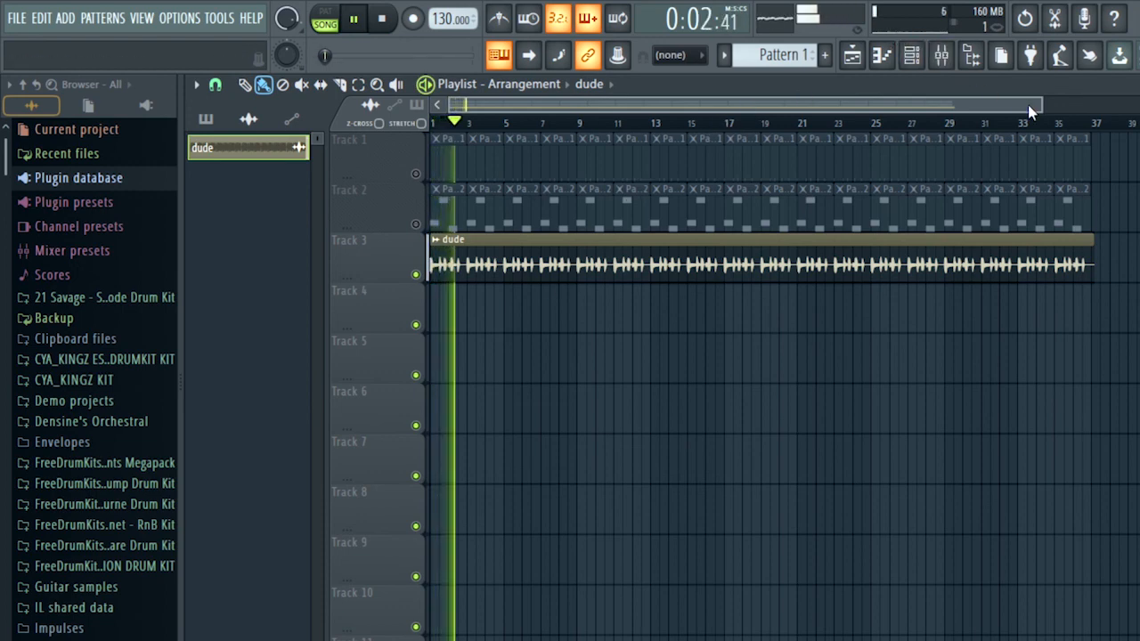
left_click_drag(1033, 105, 694, 82)
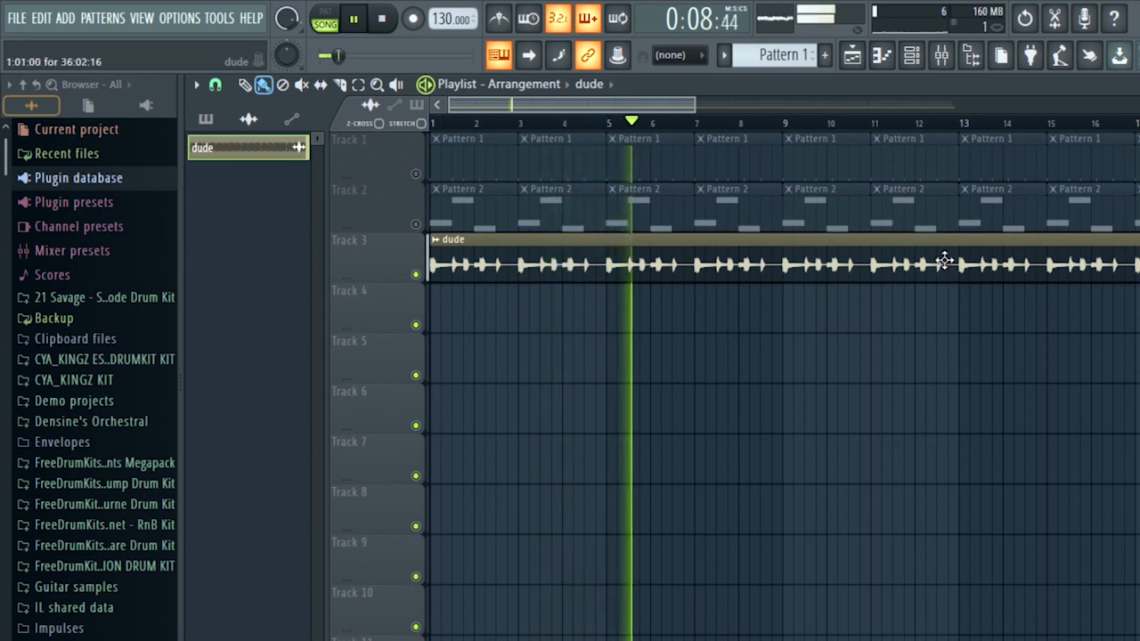
scroll(659, 112, "down", 3)
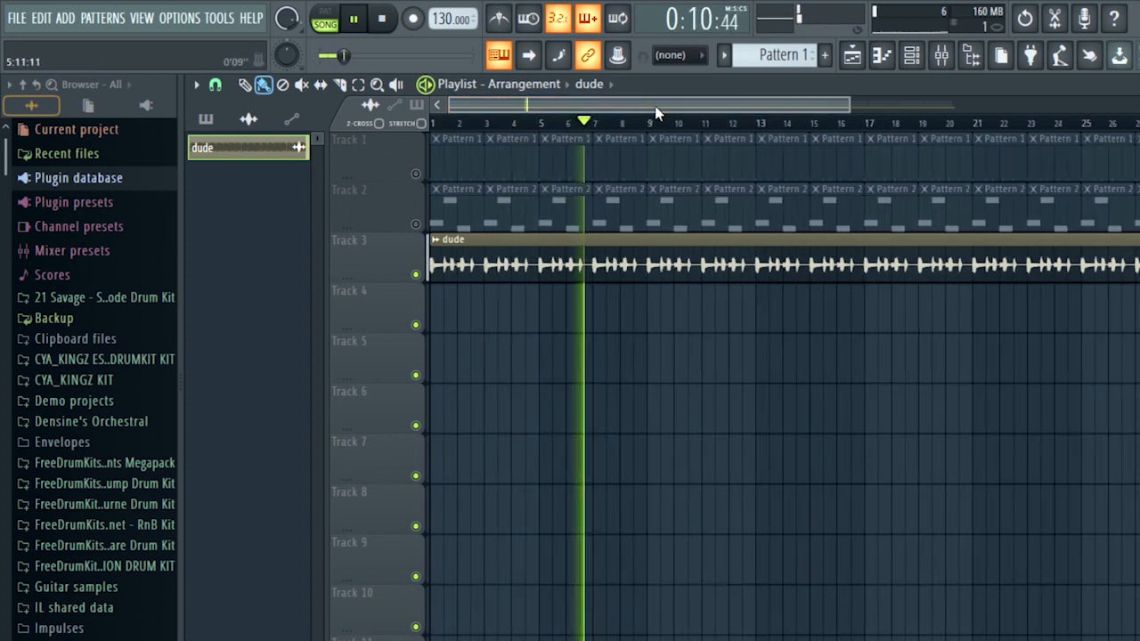
scroll(745, 108, "down", 2)
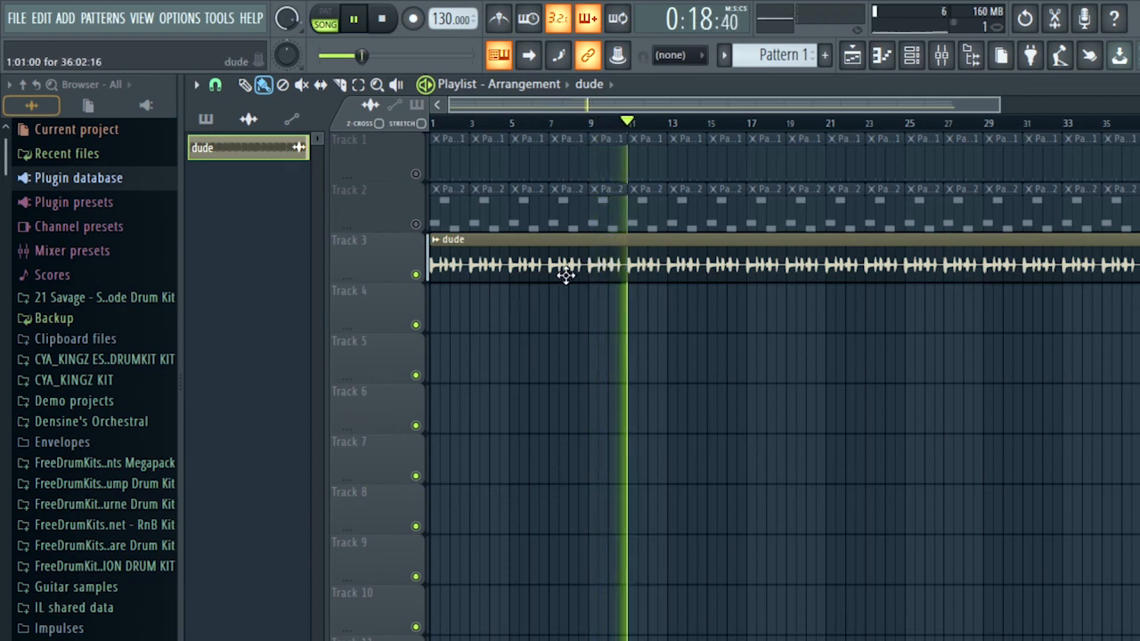
key("space")
Delete the dude clip and all pattern clips from the playlist, and unmute Tracks 1 and 2
right_click(748, 257)
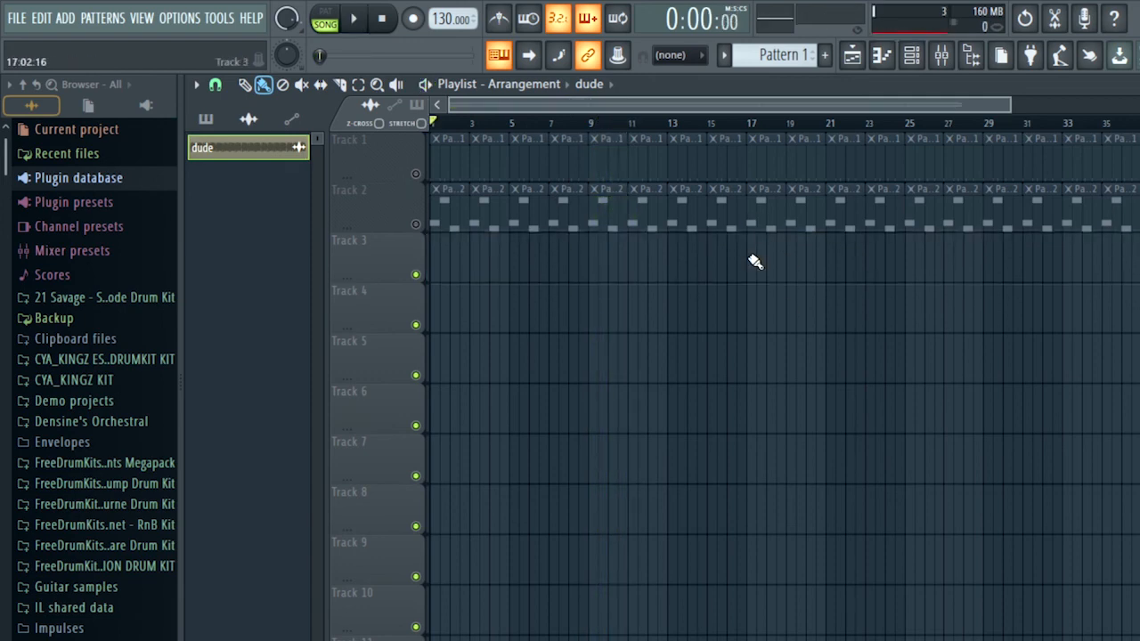
mouse_move(1059, 233)
left_mouse_down()
mouse_move(1078, 224)
mouse_move(427, 169)
mouse_move(525, 218)
mouse_move(760, 180)
mouse_move(668, 242)
mouse_move(757, 214)
mouse_move(1107, 174)
mouse_move(1110, 223)
mouse_move(756, 140)
mouse_move(753, 161)
left_mouse_up()
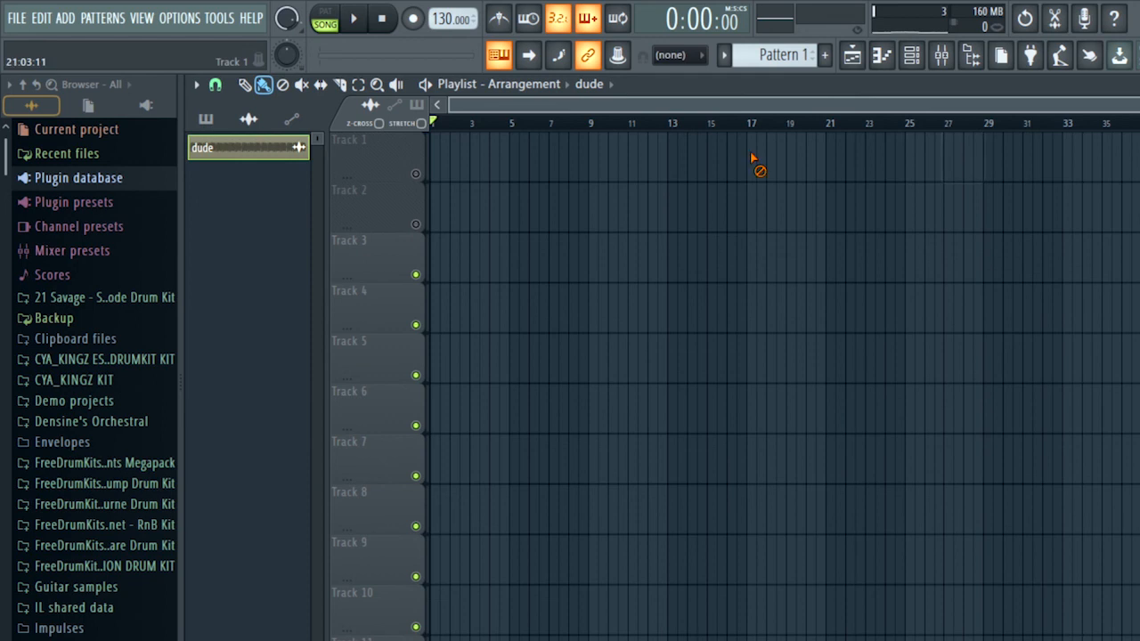
left_click(415, 224)
left_click(415, 175)
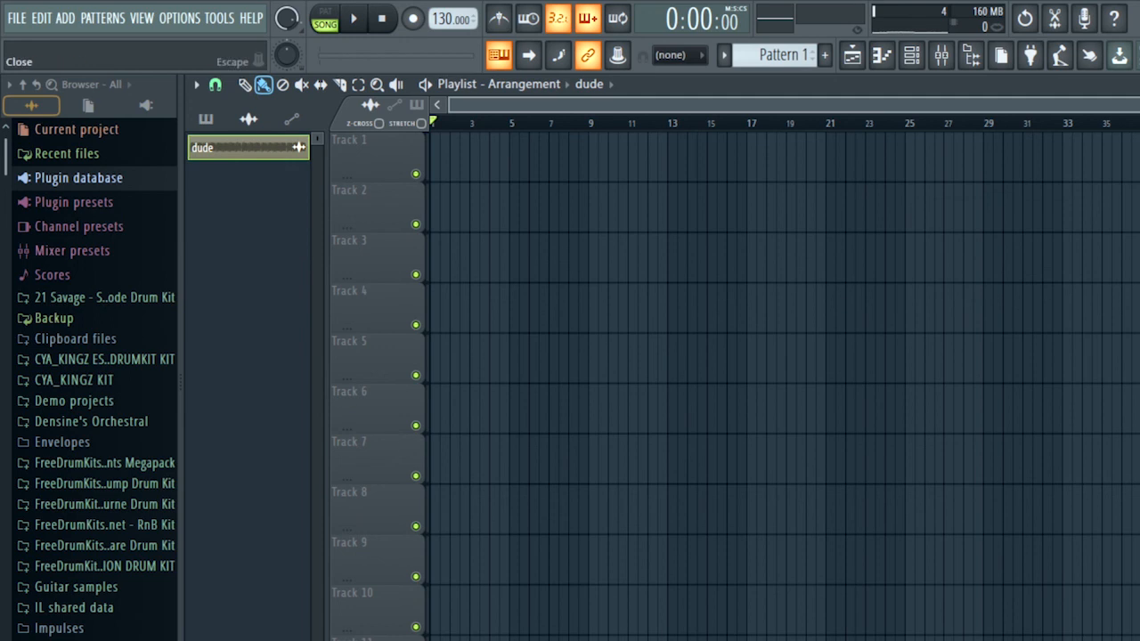
Close the playlist and FL Keys windows, and filter the channel rack to the Unsorted channels
key("Escape")
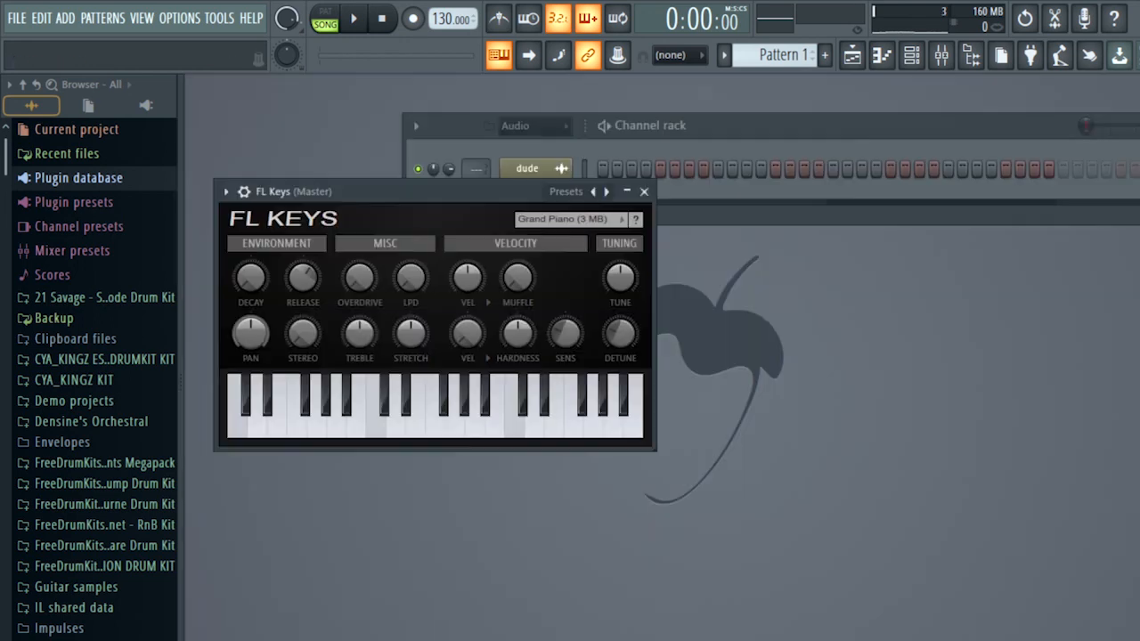
left_click(643, 191)
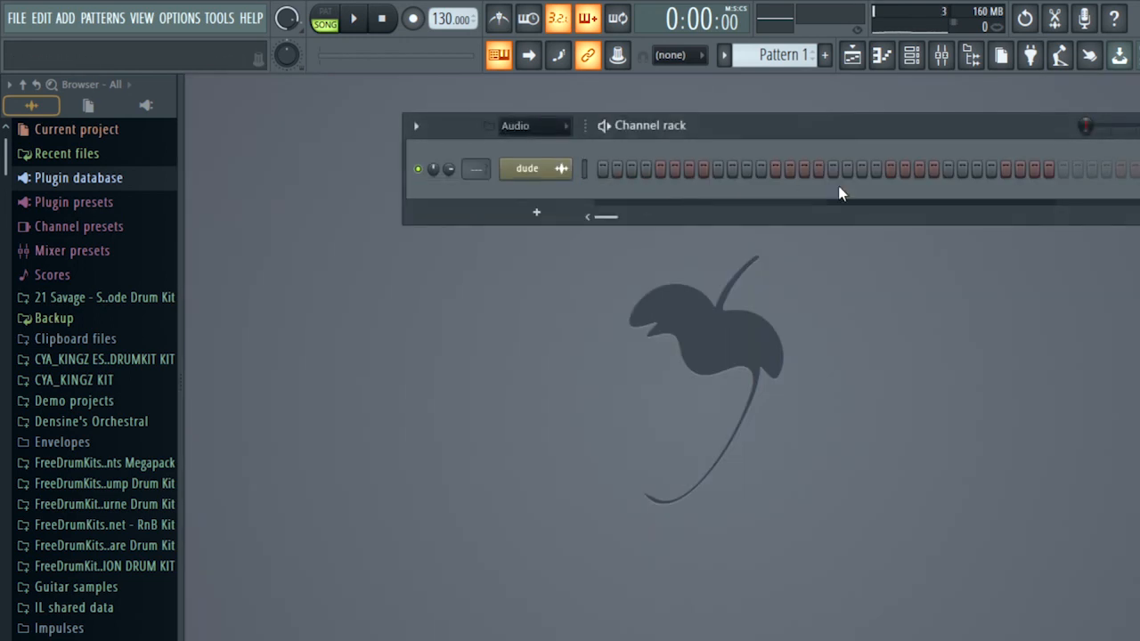
left_click(541, 126)
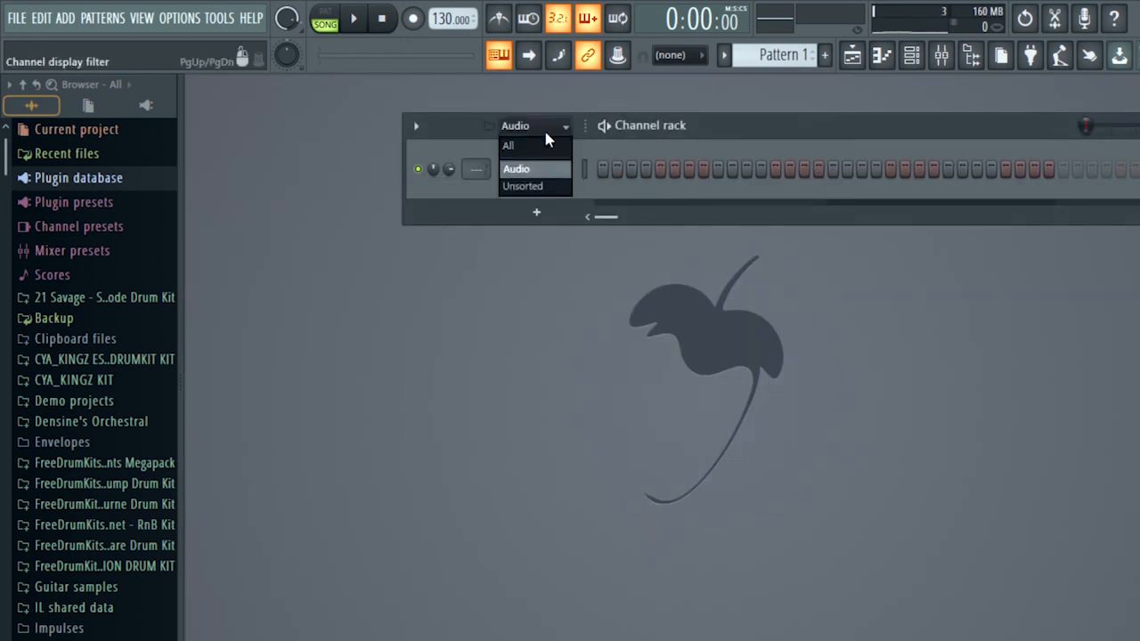
left_click(531, 186)
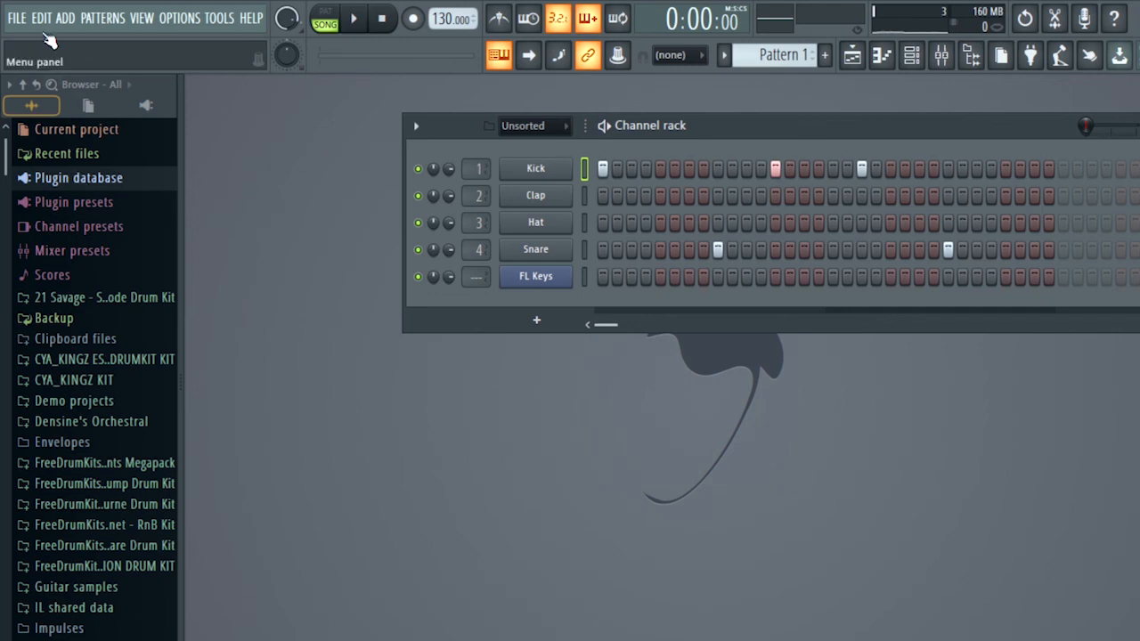
left_click(18, 18)
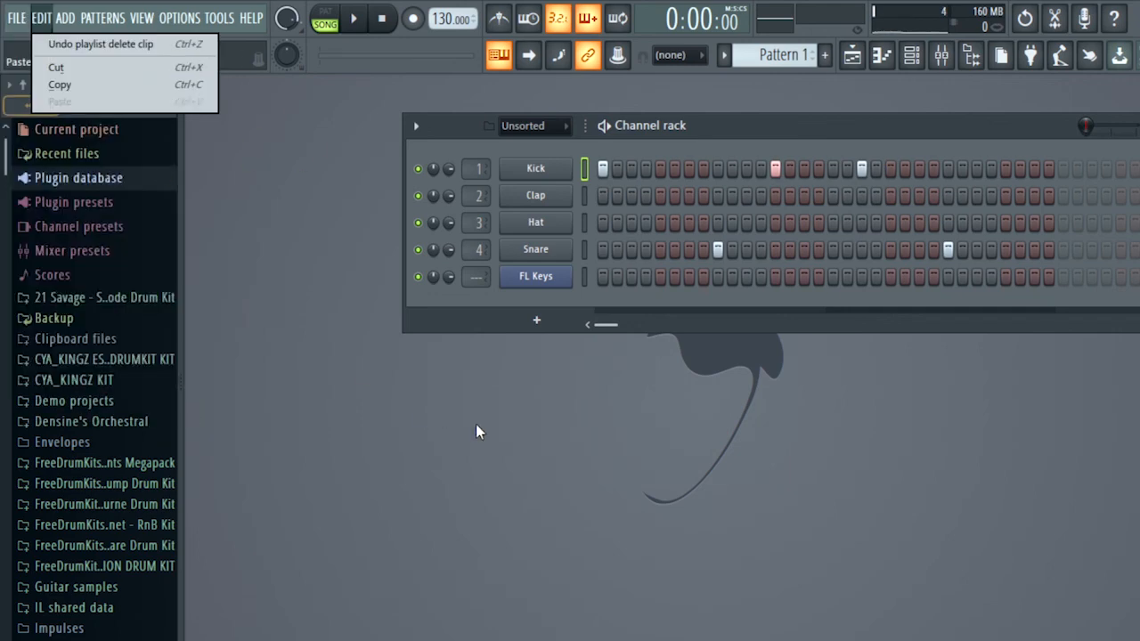